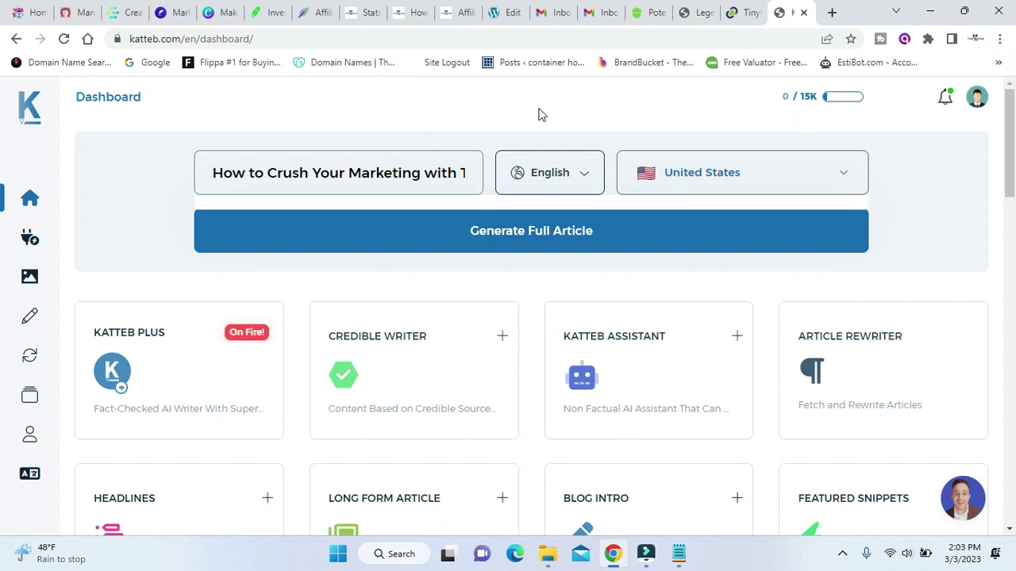
Move the Unlimited Titles tab along the tab strip, then open Katteb's Power-ups page.
{"action": "left_click_drag", "start_coordinate": [170, 20], "coordinate": [750, 17]}
{"action": "left_click", "coordinate": [781, 11]}
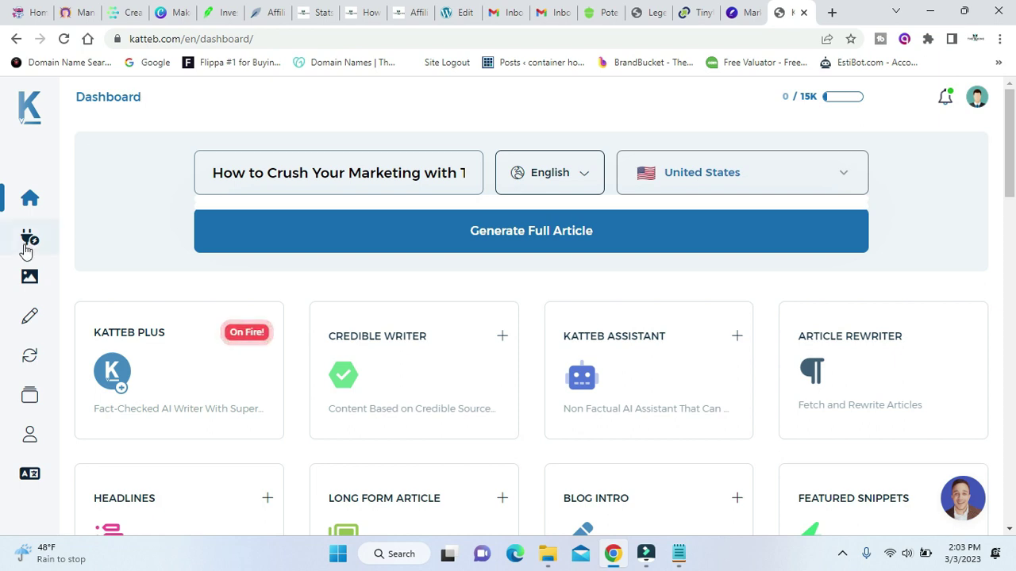
{"action": "mouse_move", "coordinate": [42, 236]}
{"action": "left_click", "coordinate": [68, 240]}
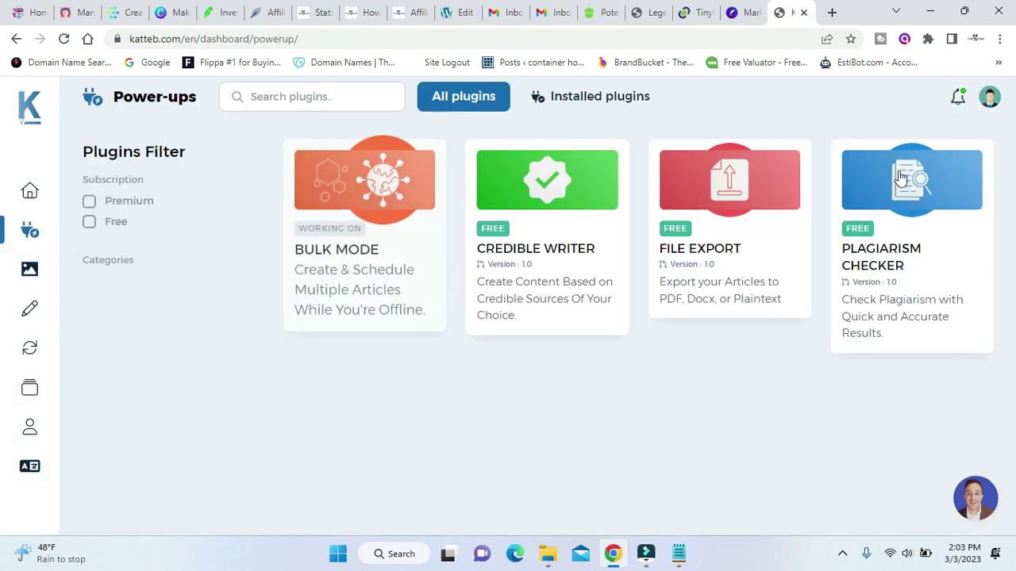
{"action": "left_click", "coordinate": [990, 96]}
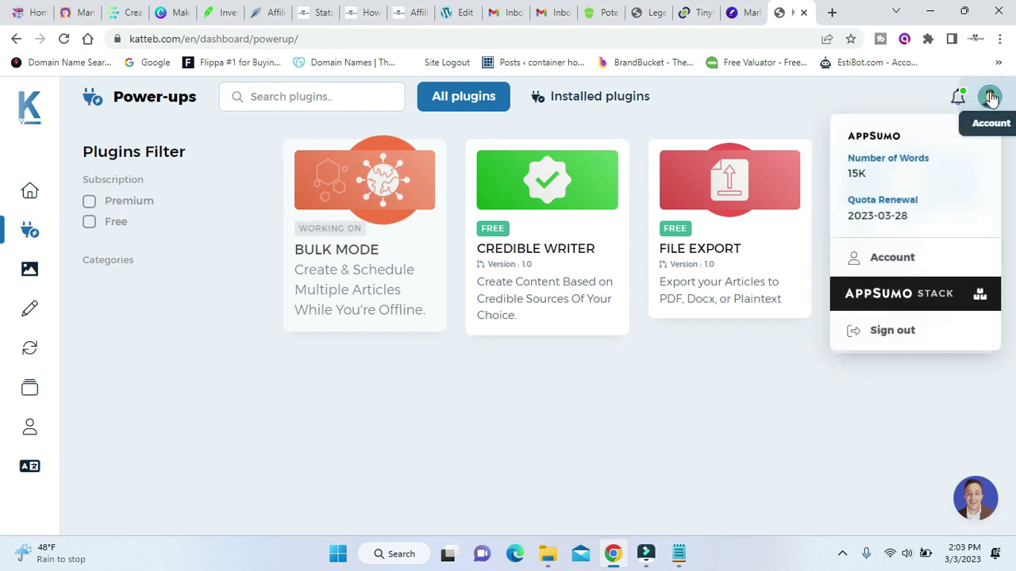
{"action": "left_click", "coordinate": [989, 96]}
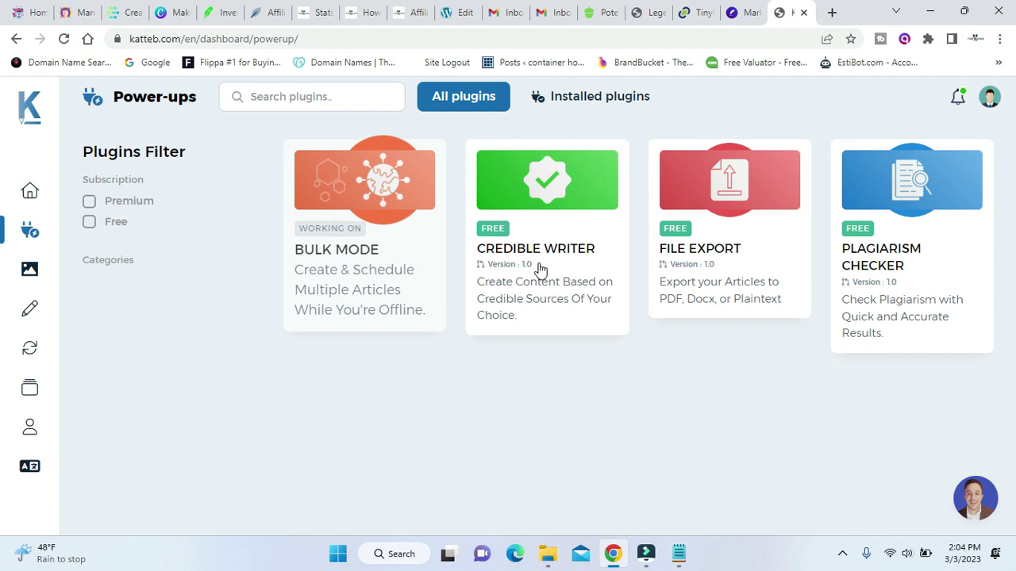
{"action": "mouse_move", "coordinate": [32, 274]}
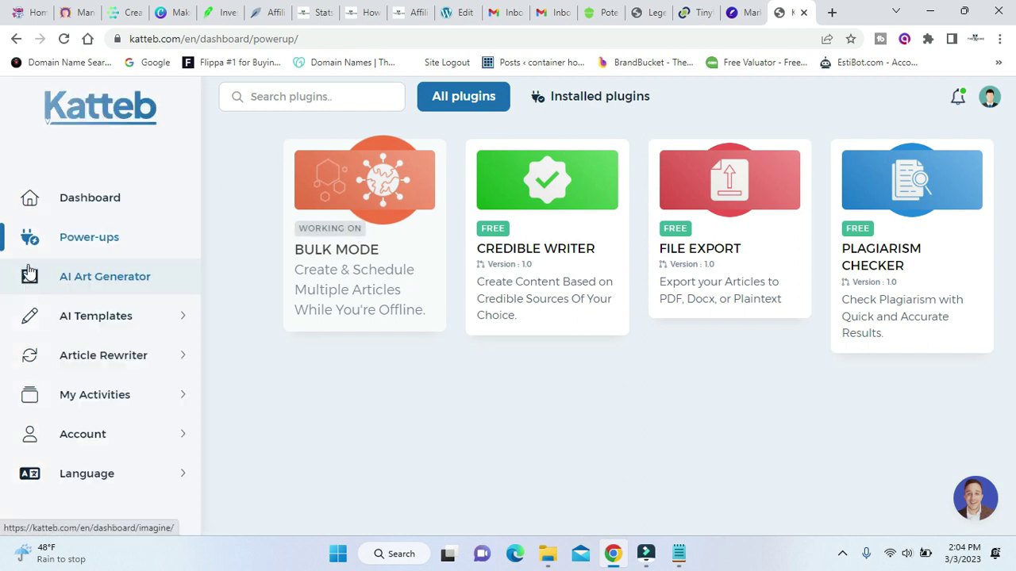
Open the AI Art Generator and expand the AI Templates list.
{"action": "left_click", "coordinate": [92, 280]}
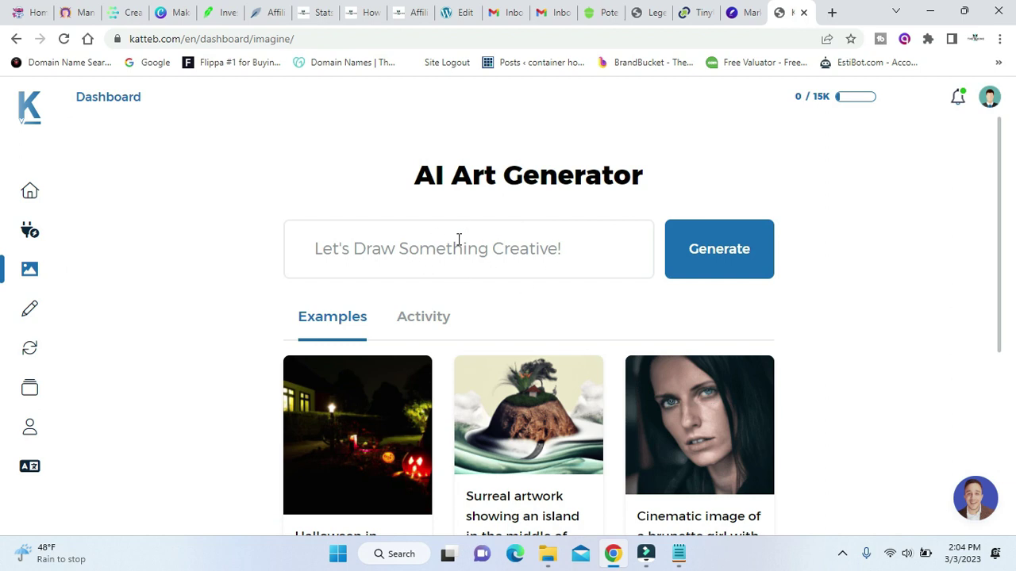
{"action": "scroll", "coordinate": [592, 300], "scroll_direction": "down", "scroll_amount": 1}
{"action": "scroll", "coordinate": [592, 300], "scroll_direction": "up", "scroll_amount": 1}
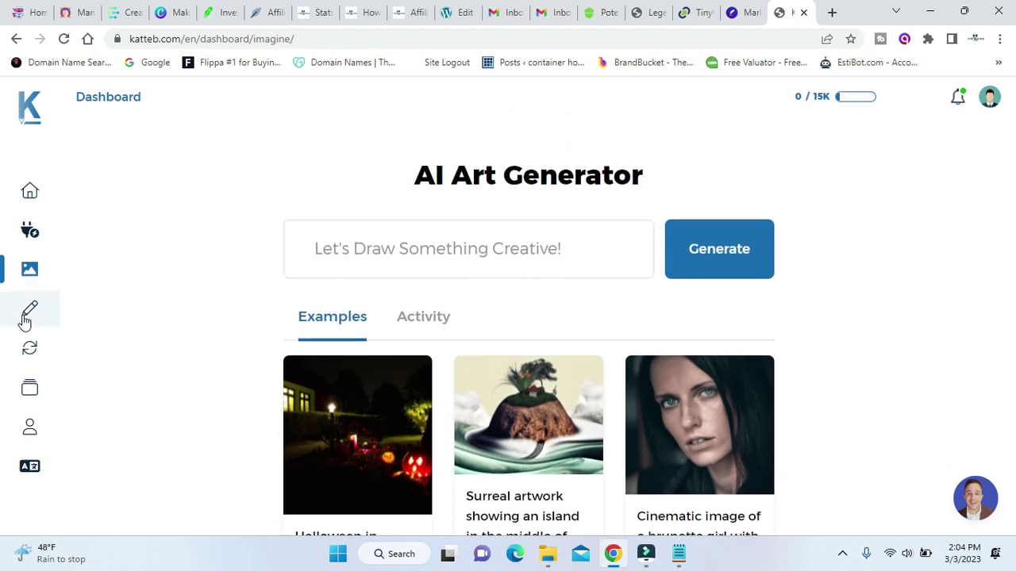
{"action": "mouse_move", "coordinate": [25, 320]}
{"action": "left_click", "coordinate": [100, 324]}
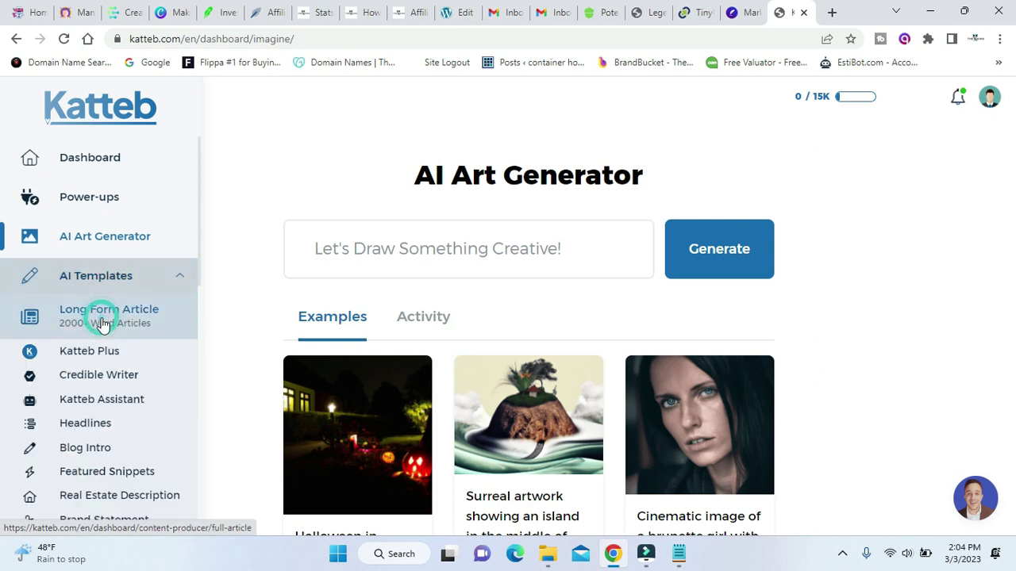
Go back to the dashboard and look over its tool cards.
{"action": "left_click", "coordinate": [93, 151]}
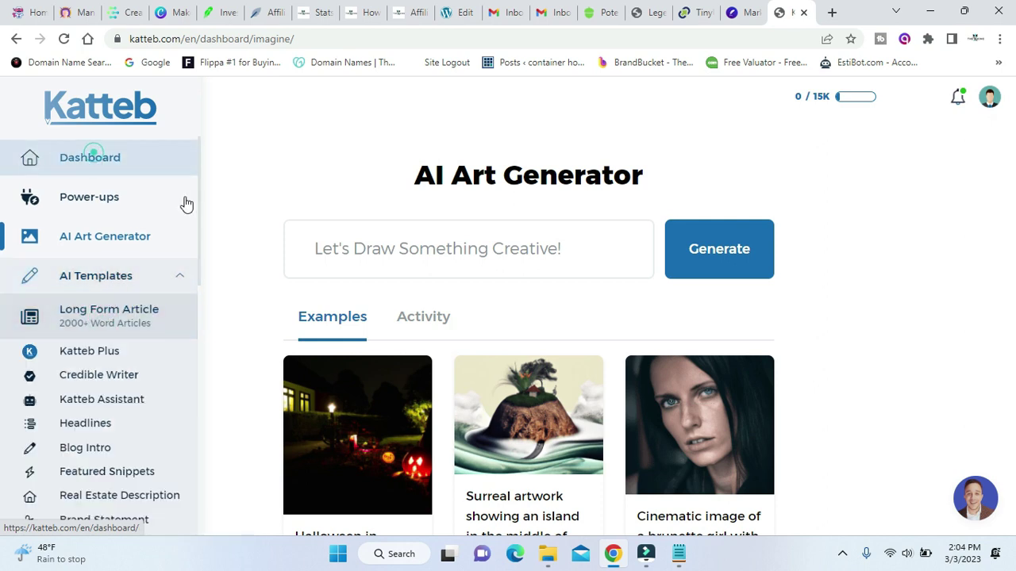
{"action": "scroll", "coordinate": [411, 338], "scroll_direction": "down", "scroll_amount": 2}
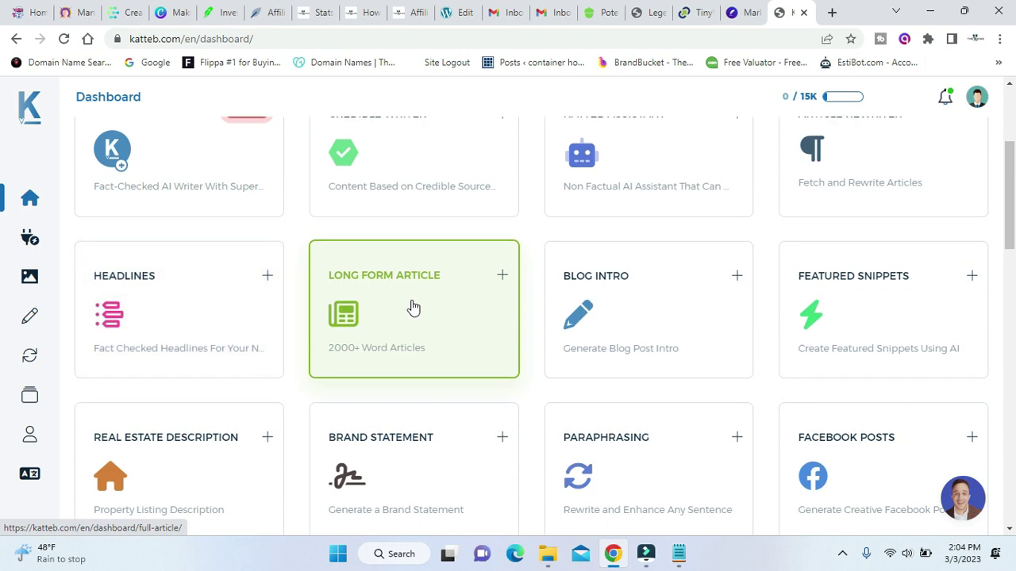
{"action": "scroll", "coordinate": [556, 365], "scroll_direction": "up", "scroll_amount": 1}
{"action": "scroll", "coordinate": [754, 396], "scroll_direction": "down", "scroll_amount": 1}
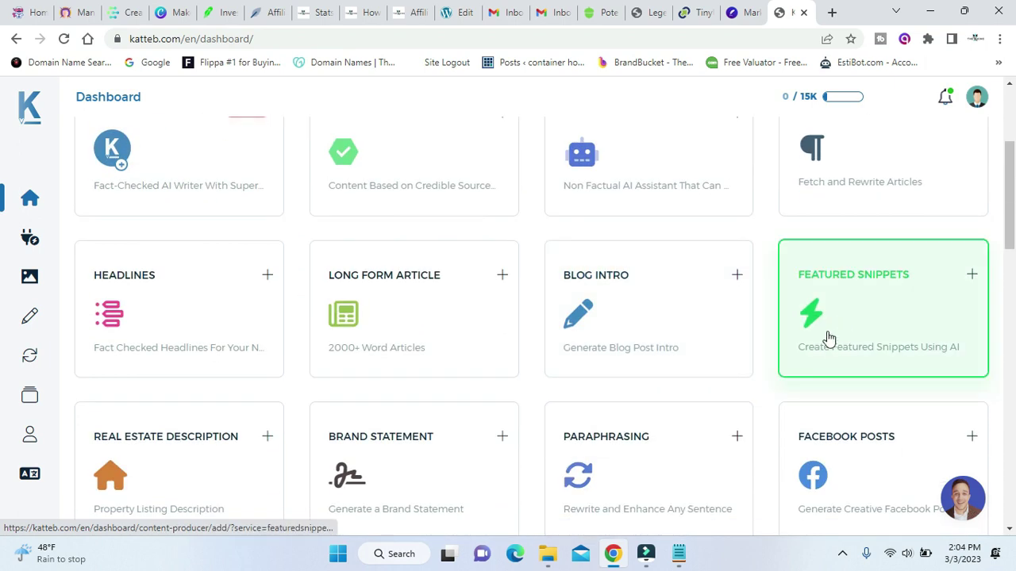
{"action": "scroll", "coordinate": [827, 339], "scroll_direction": "up", "scroll_amount": 1}
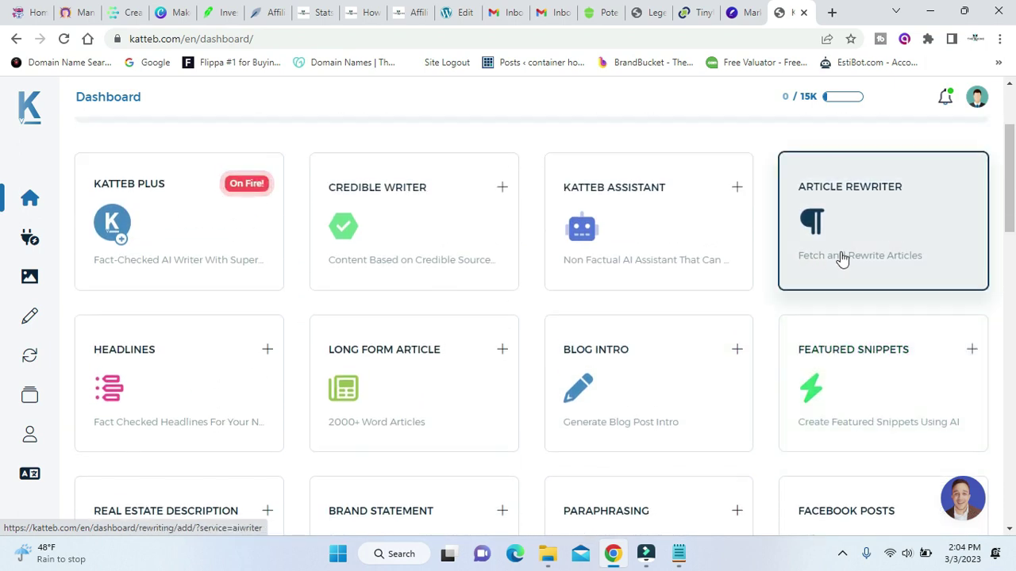
{"action": "scroll", "coordinate": [426, 306], "scroll_direction": "down", "scroll_amount": 2}
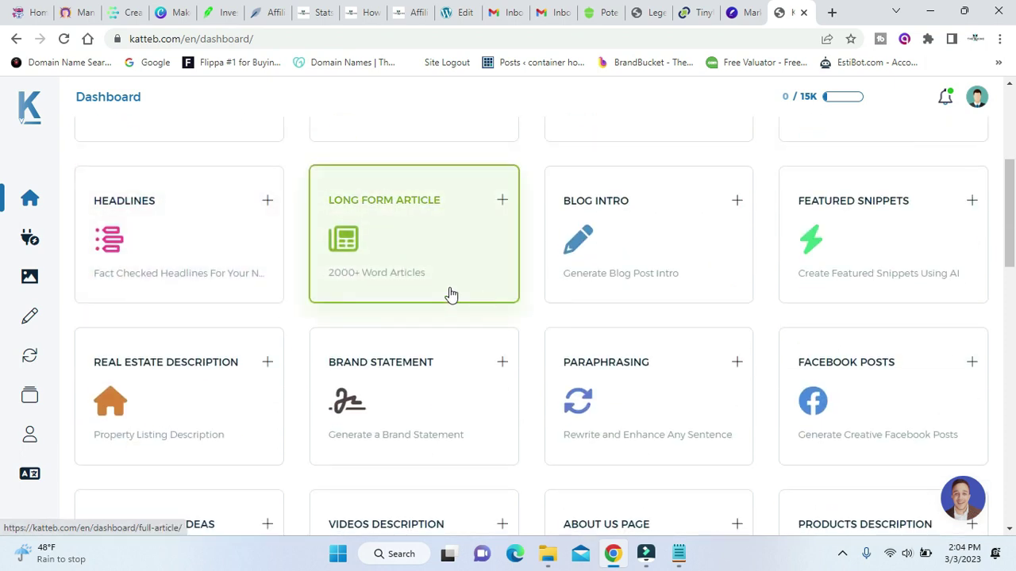
Open the Long Form Article generator, then return to the dashboard.
{"action": "left_click", "coordinate": [450, 292]}
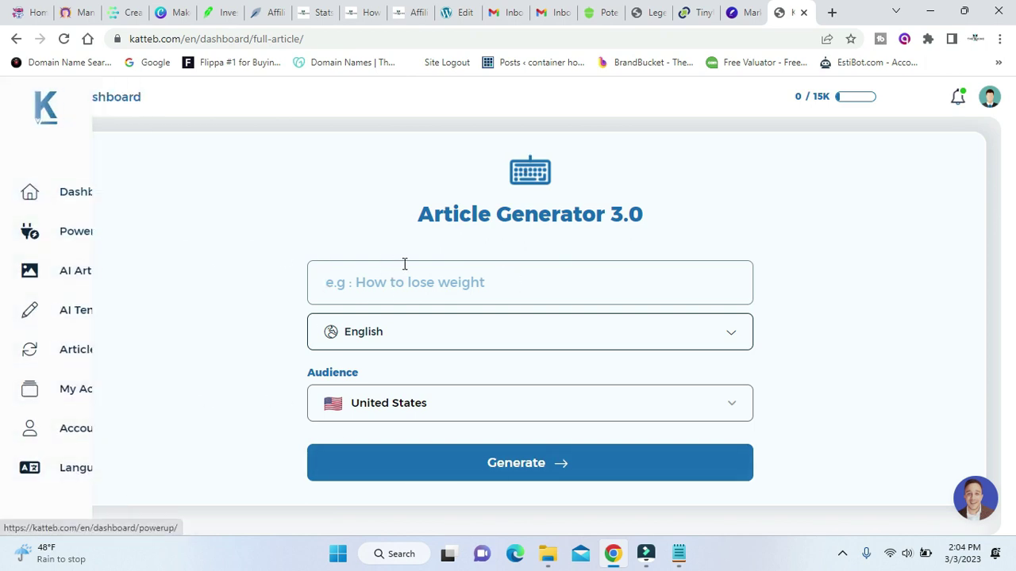
{"action": "left_click", "coordinate": [29, 197]}
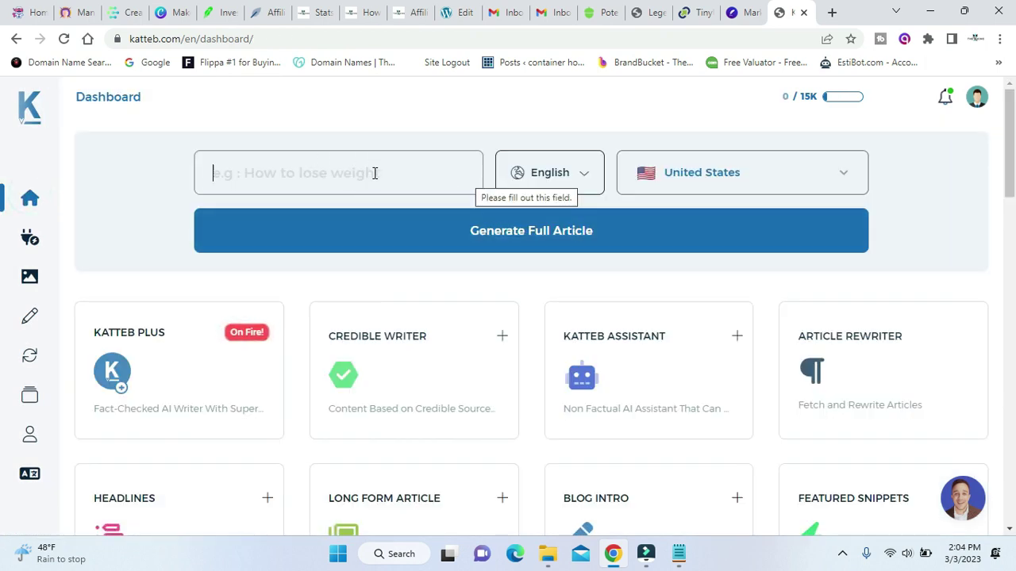
{"action": "scroll", "coordinate": [372, 174], "scroll_direction": "down", "scroll_amount": 2}
{"action": "scroll", "coordinate": [372, 183], "scroll_direction": "down", "scroll_amount": 1}
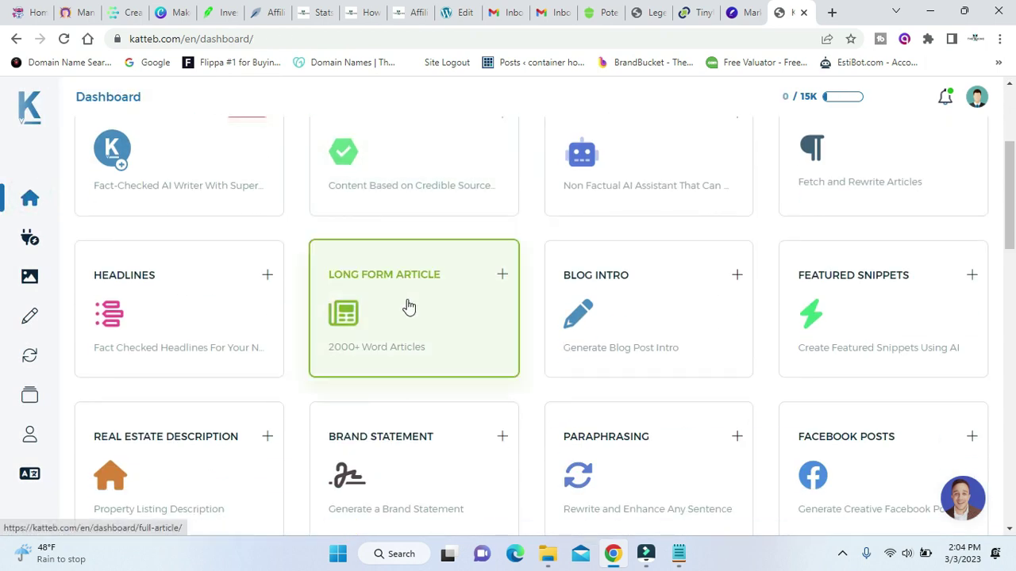
{"action": "scroll", "coordinate": [405, 306], "scroll_direction": "up", "scroll_amount": 3}
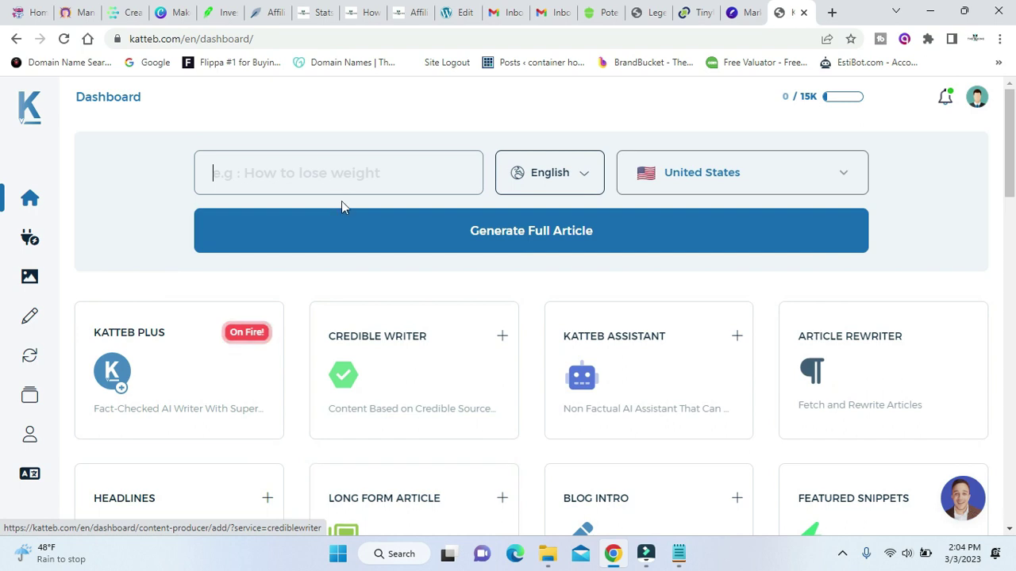
Start a new Credible Writer generation and put the cursor in its empty Brief Description box.
{"action": "left_click", "coordinate": [424, 376]}
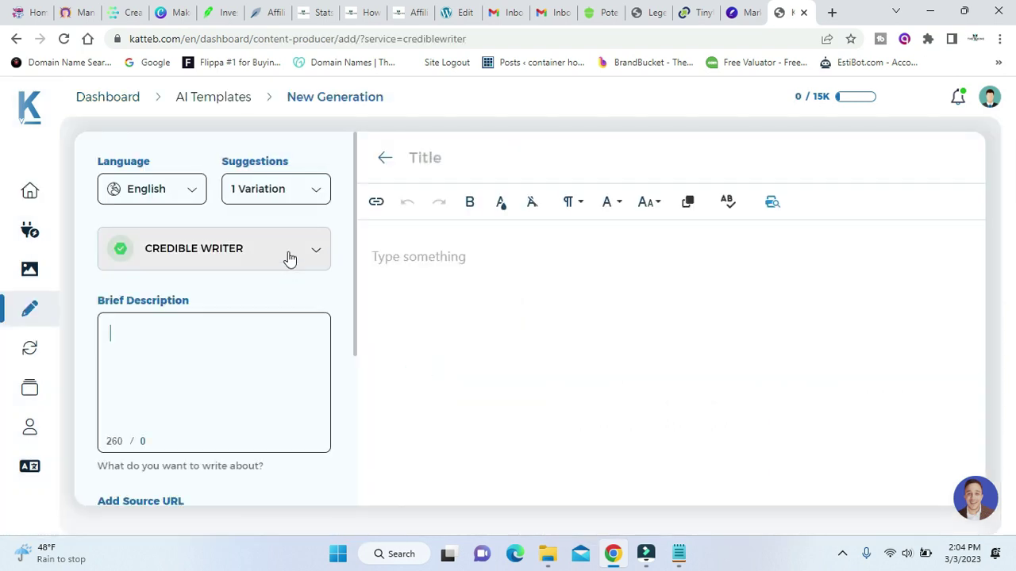
{"action": "scroll", "coordinate": [247, 459], "scroll_direction": "down", "scroll_amount": 3}
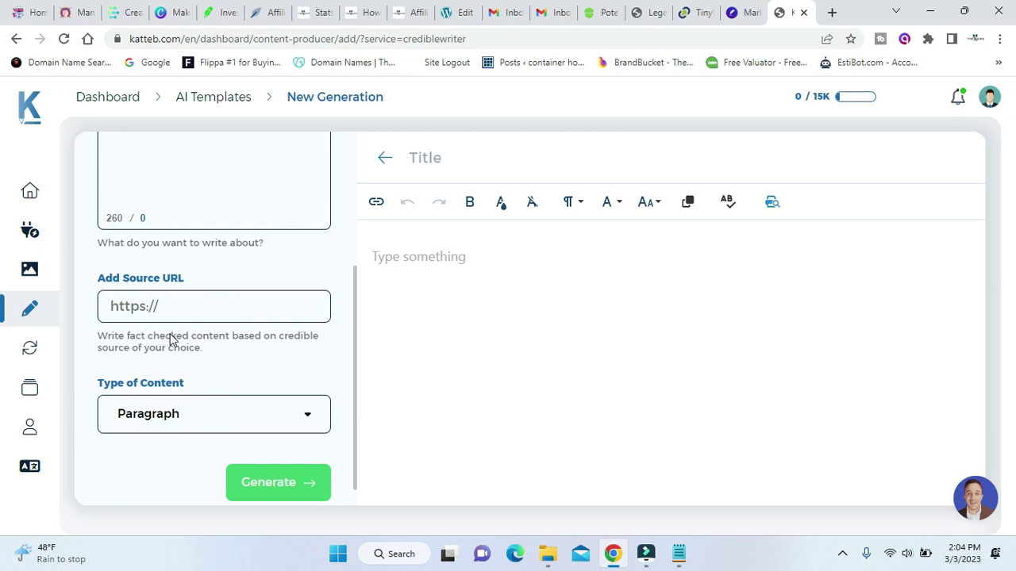
{"action": "scroll", "coordinate": [246, 365], "scroll_direction": "up", "scroll_amount": 3}
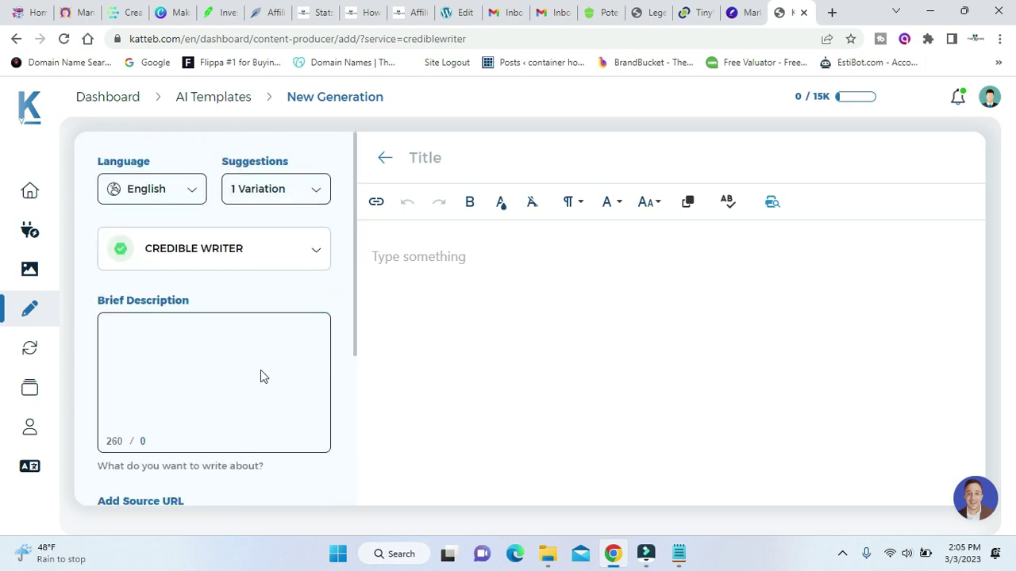
{"action": "left_click", "coordinate": [262, 371]}
{"action": "scroll", "coordinate": [261, 370], "scroll_direction": "down", "scroll_amount": 2}
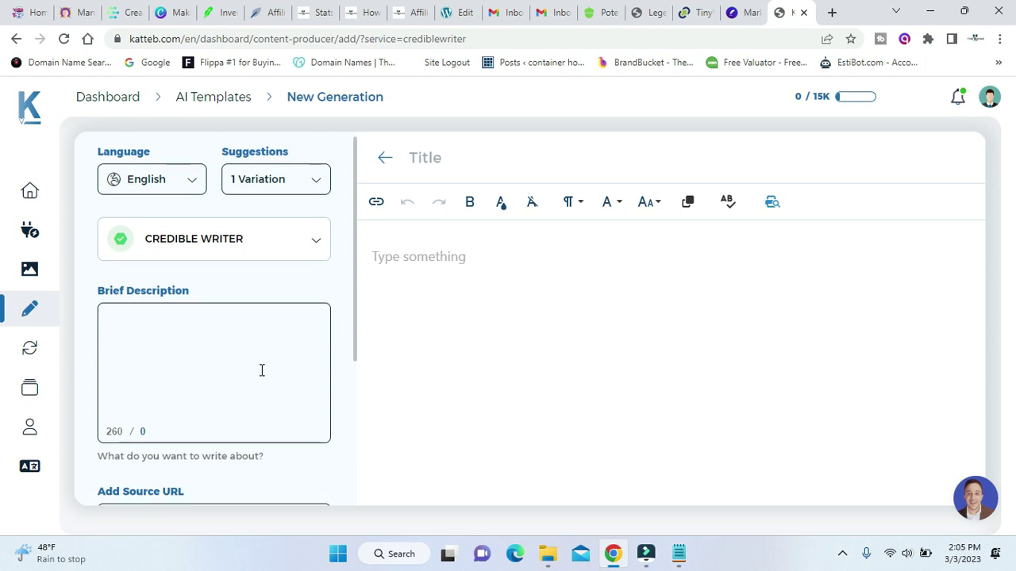
{"action": "scroll", "coordinate": [259, 376], "scroll_direction": "down", "scroll_amount": 1}
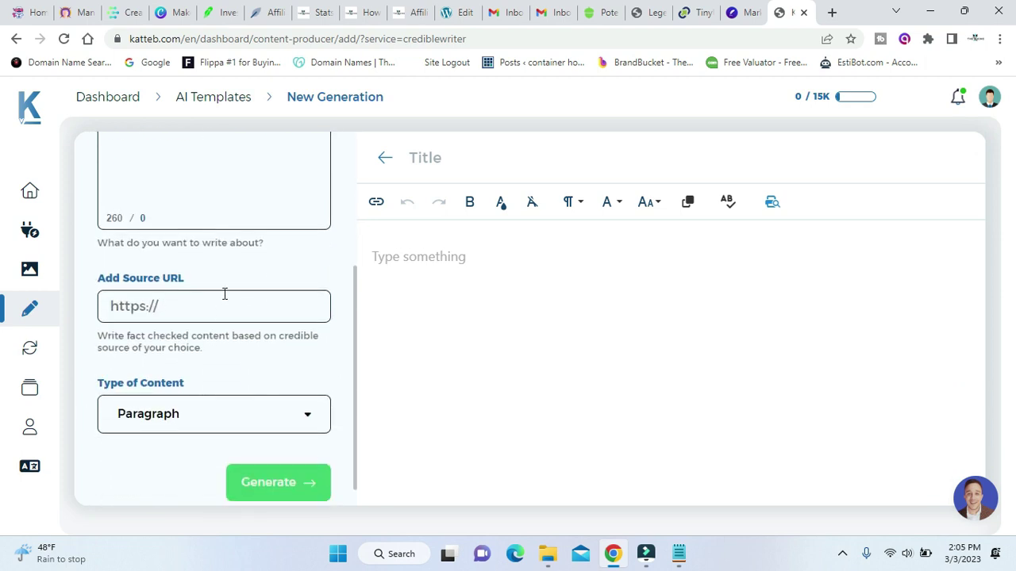
{"action": "scroll", "coordinate": [225, 294], "scroll_direction": "up", "scroll_amount": 3}
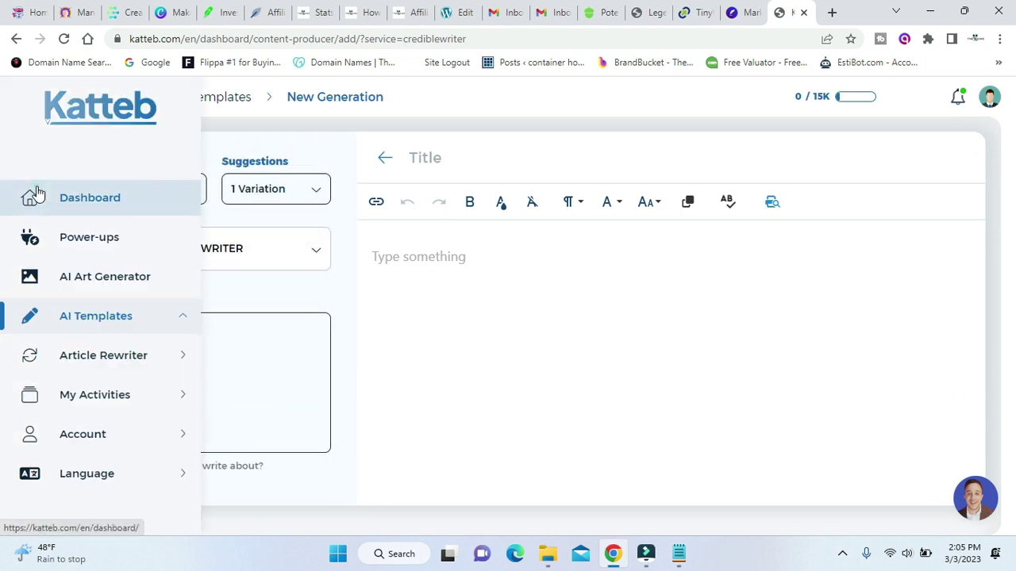
Return to the dashboard and scroll through the template cards down to Roadmap and back.
{"action": "left_click", "coordinate": [37, 195]}
{"action": "scroll", "coordinate": [599, 327], "scroll_direction": "down", "scroll_amount": 5}
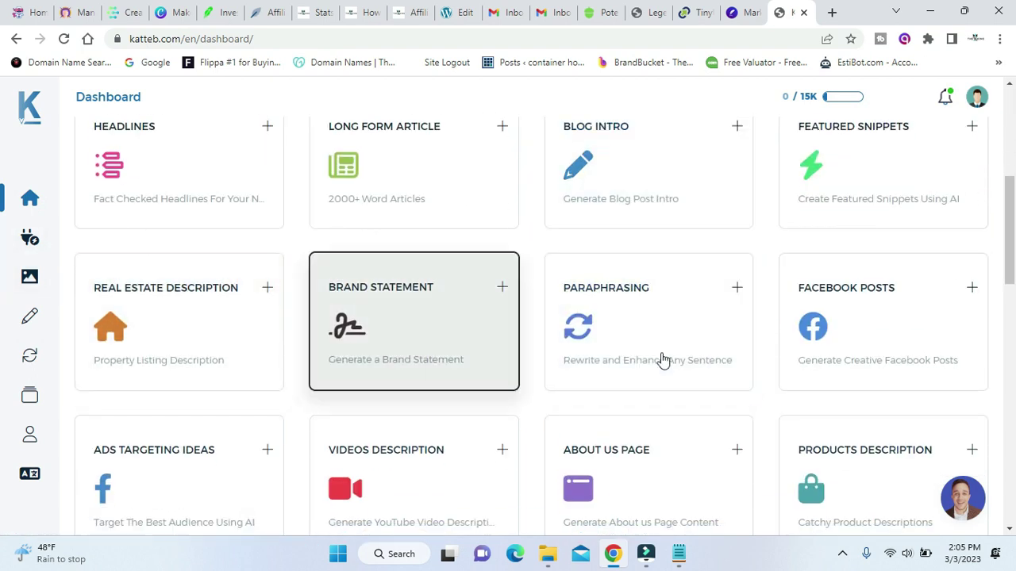
{"action": "scroll", "coordinate": [675, 359], "scroll_direction": "down", "scroll_amount": 2}
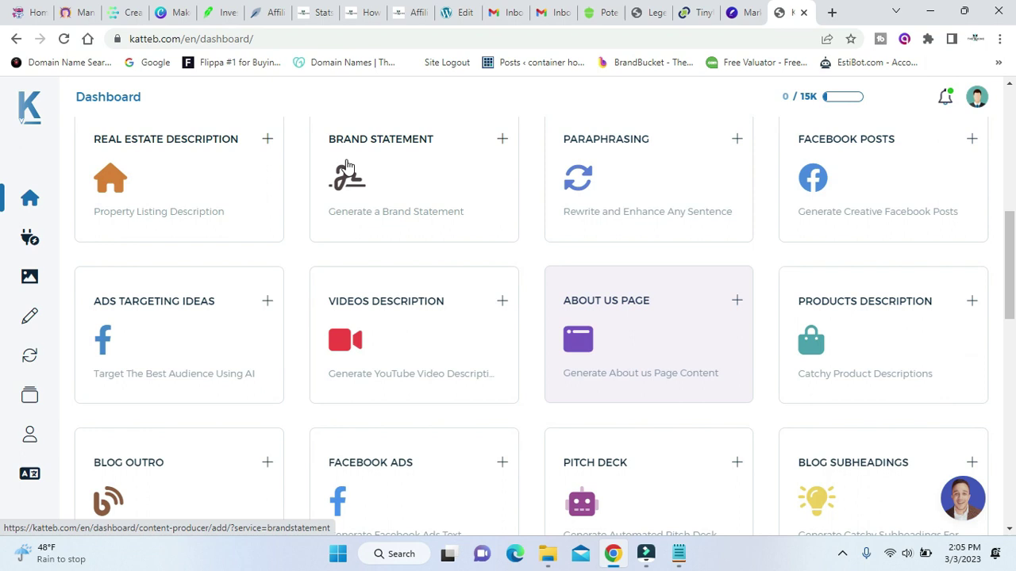
{"action": "scroll", "coordinate": [635, 333], "scroll_direction": "down", "scroll_amount": 1}
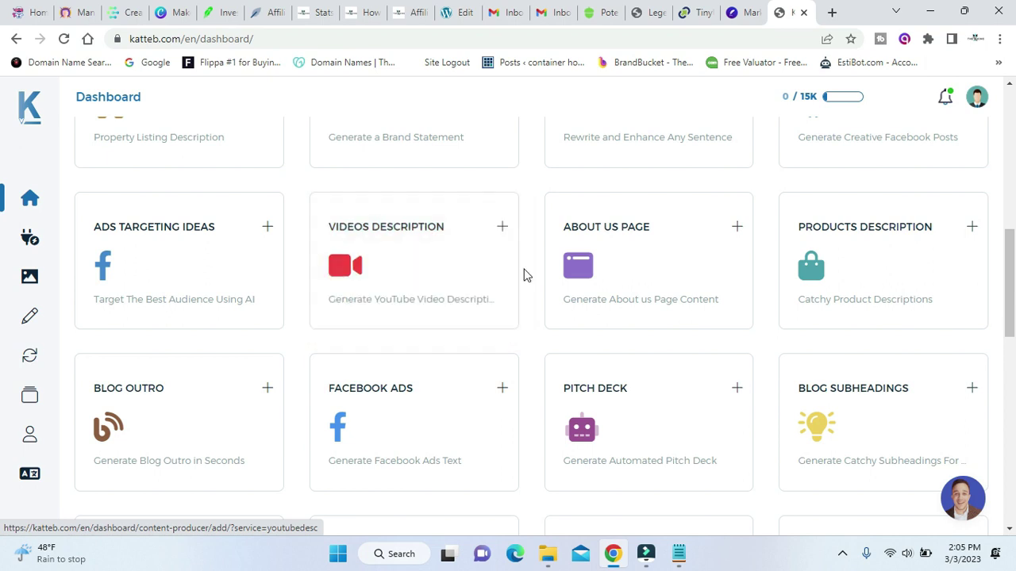
{"action": "scroll", "coordinate": [559, 316], "scroll_direction": "down", "scroll_amount": 5}
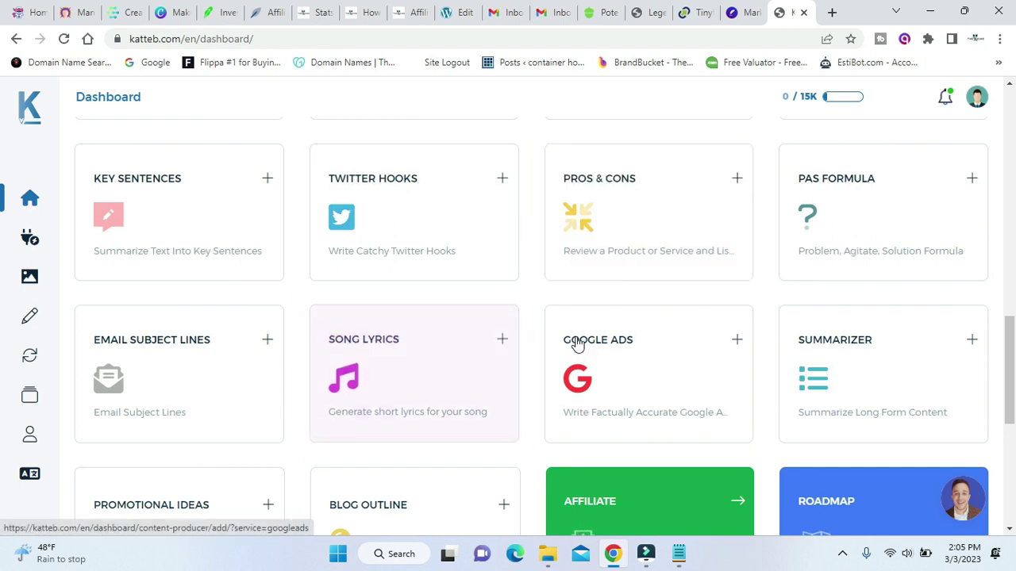
{"action": "scroll", "coordinate": [540, 338], "scroll_direction": "down", "scroll_amount": 3}
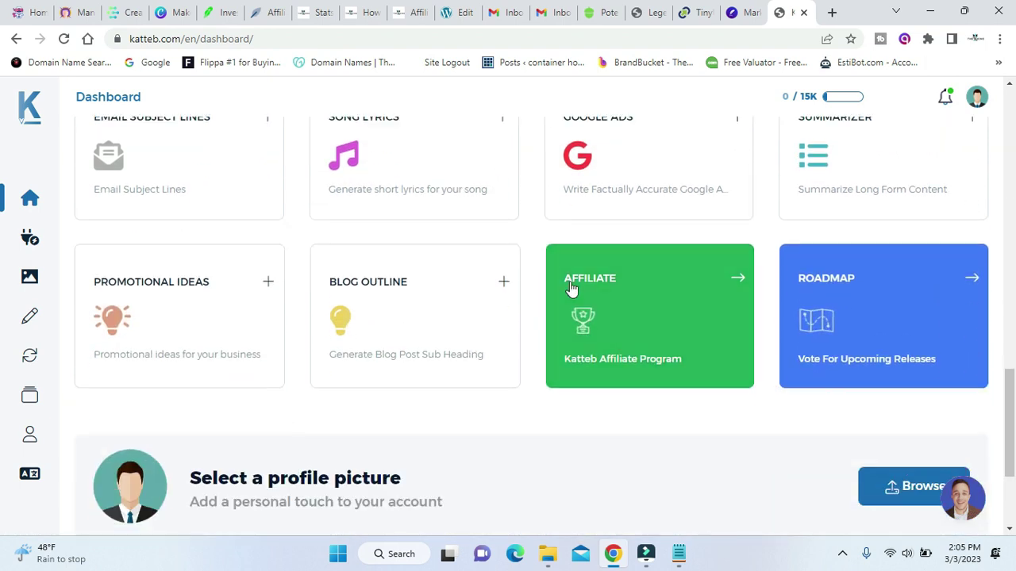
{"action": "scroll", "coordinate": [754, 286], "scroll_direction": "up", "scroll_amount": 2}
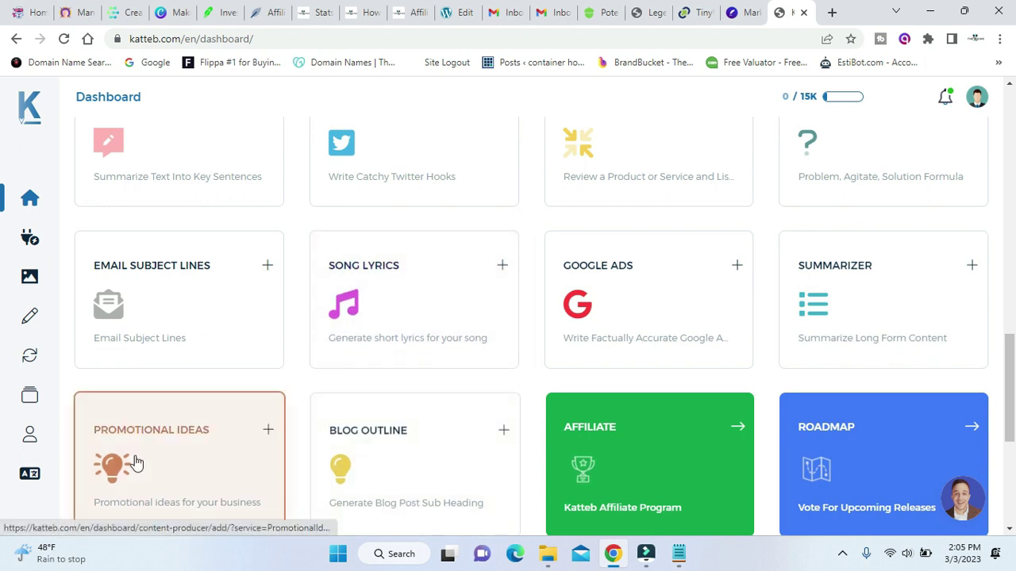
{"action": "scroll", "coordinate": [406, 442], "scroll_direction": "up", "scroll_amount": 10}
{"action": "scroll", "coordinate": [402, 441], "scroll_direction": "up", "scroll_amount": 1}
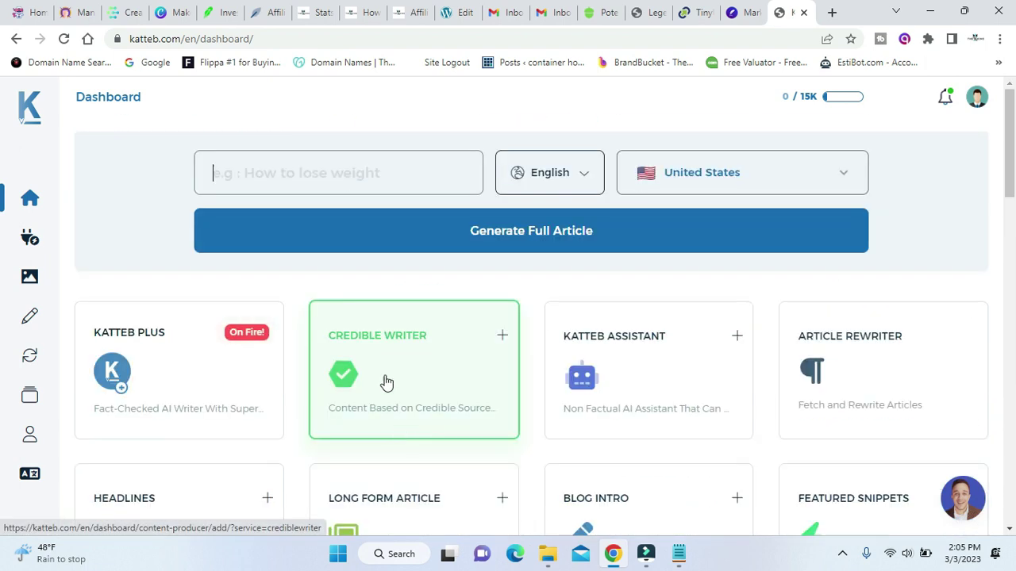
Copy the title 'How to Crush Your Marketing with The 5 Most Powerful Selling Techniques' from Unlimited Titles.
{"action": "right_click", "coordinate": [275, 173]}
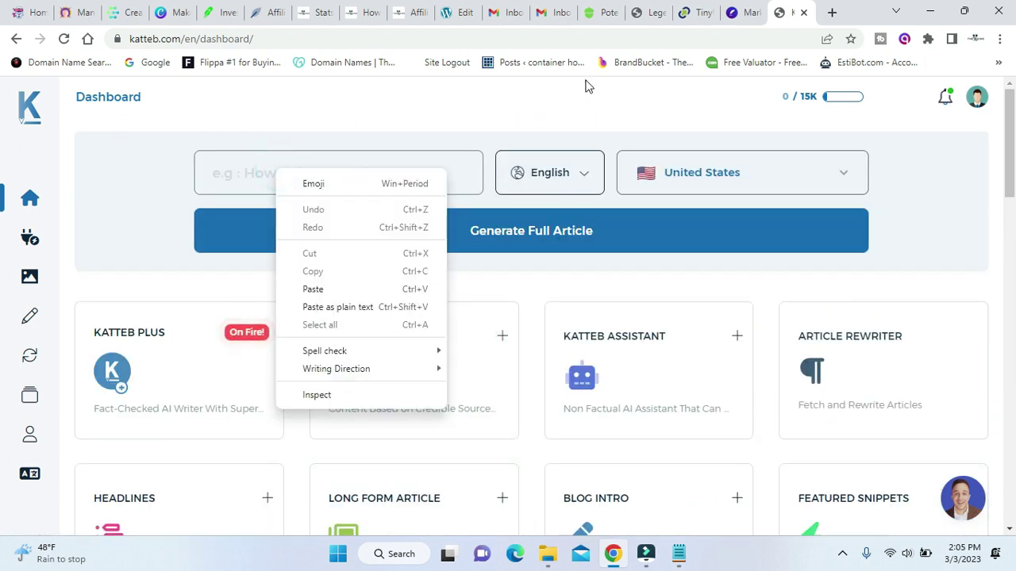
{"action": "left_click", "coordinate": [737, 12]}
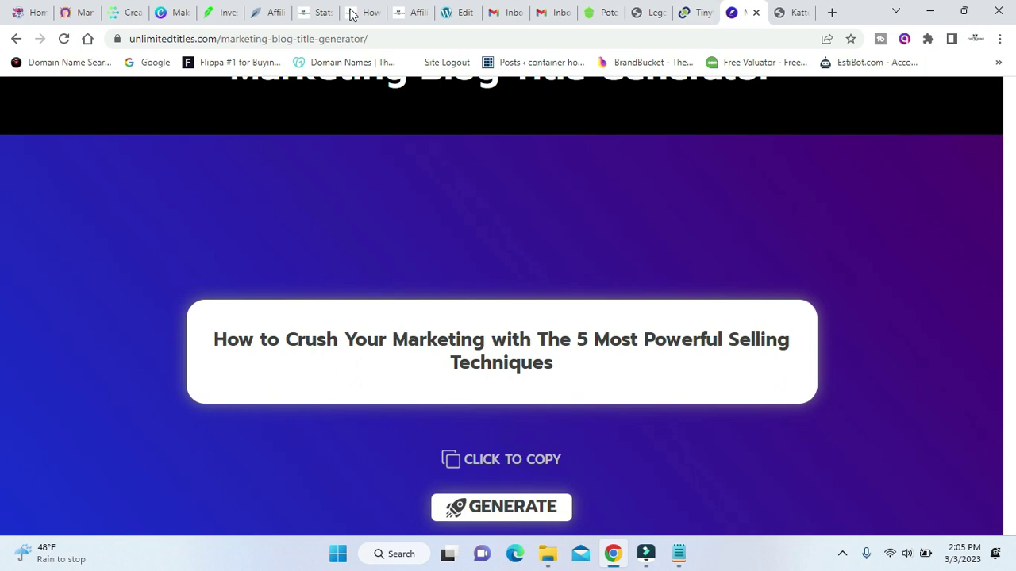
{"action": "left_click", "coordinate": [533, 462]}
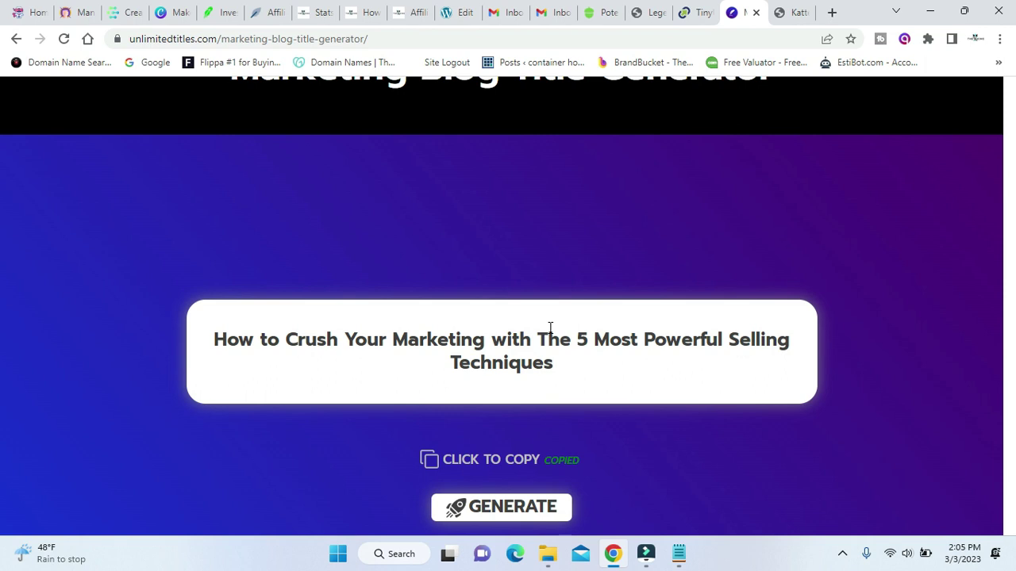
Paste '5 Most Powerful Selling Techniques' into Katteb's Generate Full Article topic field.
{"action": "left_click", "coordinate": [776, 12]}
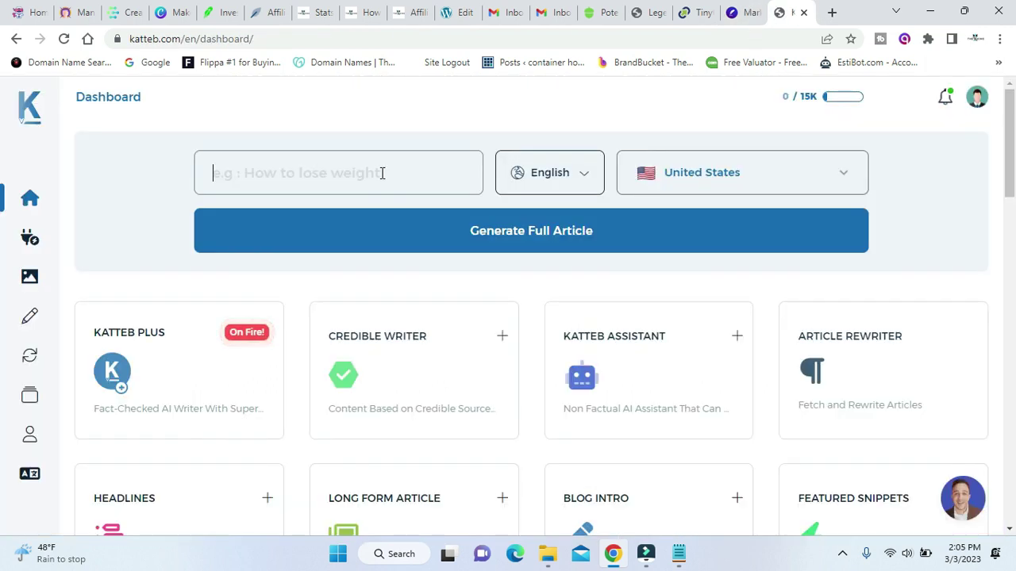
{"action": "right_click", "coordinate": [318, 176]}
{"action": "left_click", "coordinate": [463, 299]}
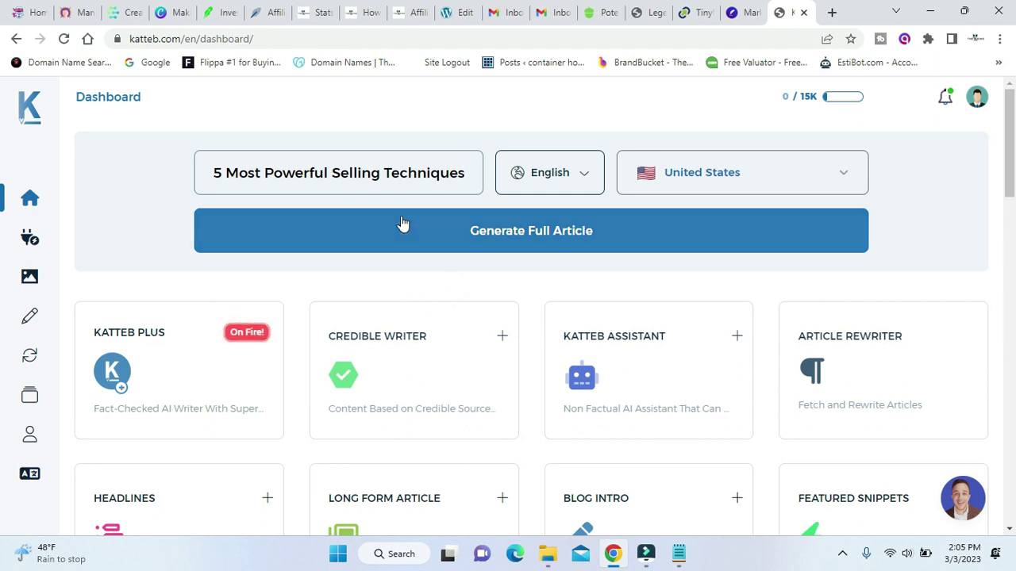
{"action": "scroll", "coordinate": [270, 464], "scroll_direction": "down", "scroll_amount": 1}
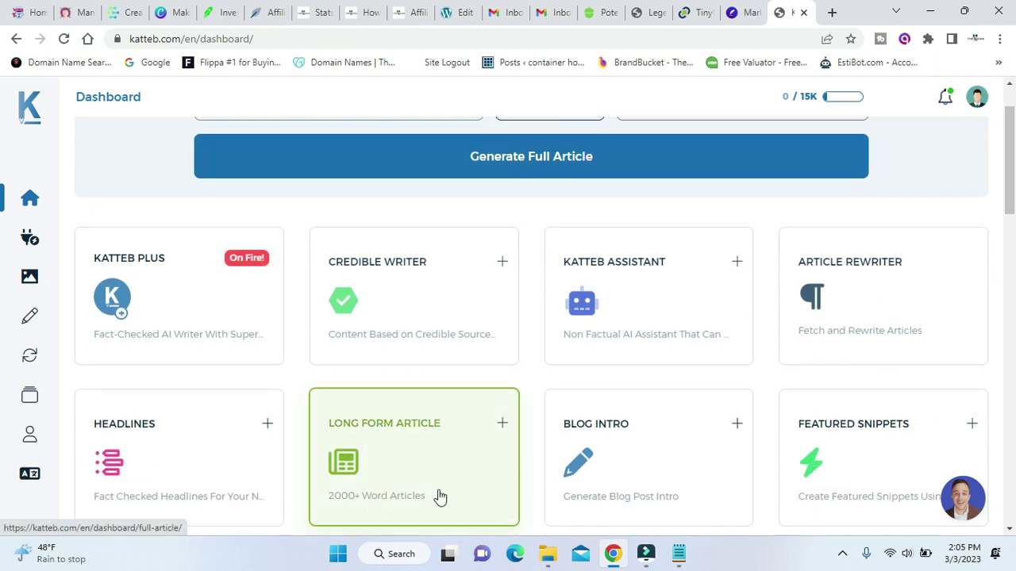
{"action": "scroll", "coordinate": [532, 265], "scroll_direction": "up", "scroll_amount": 1}
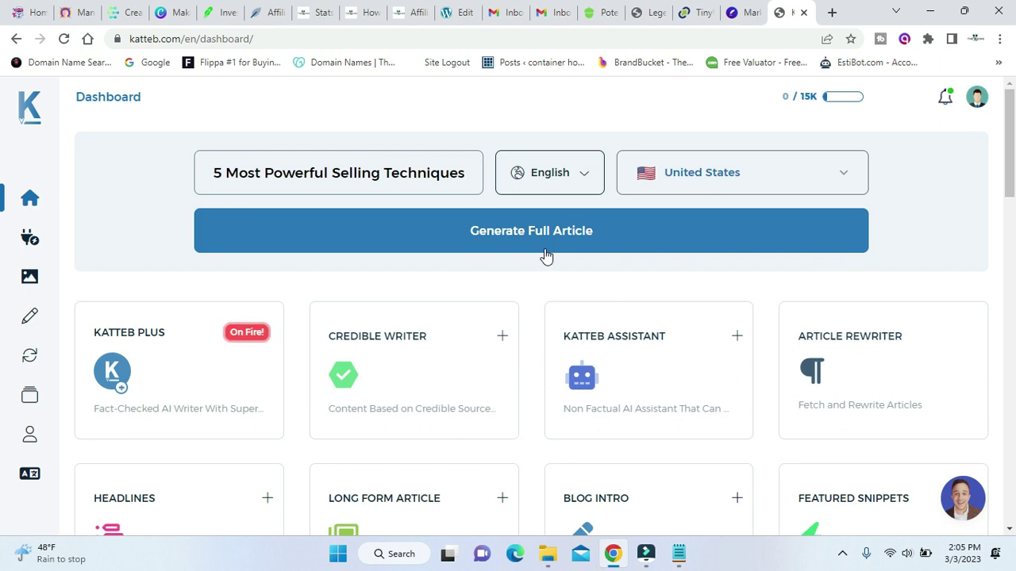
Generate the article topics and review the 10 of 15 checked suggestions down to Tone of Voice.
{"action": "left_click", "coordinate": [546, 254]}
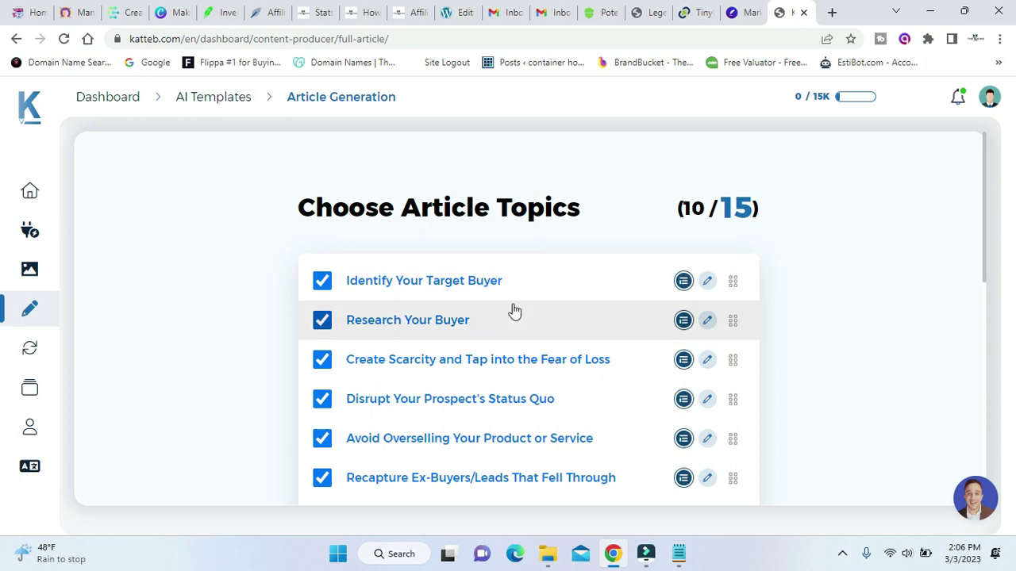
{"action": "scroll", "coordinate": [476, 325], "scroll_direction": "down", "scroll_amount": 2}
{"action": "scroll", "coordinate": [474, 358], "scroll_direction": "down", "scroll_amount": 3}
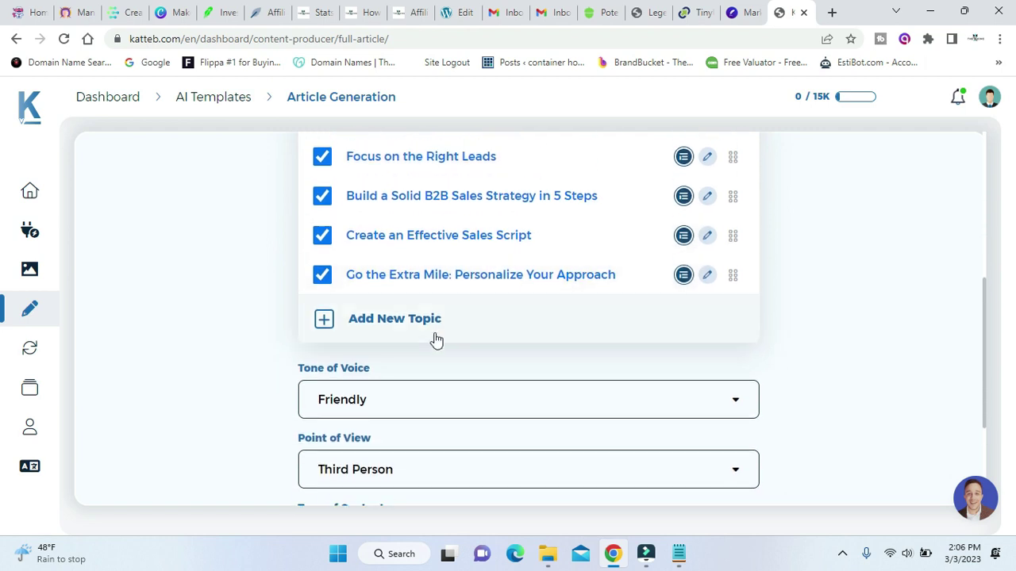
{"action": "scroll", "coordinate": [445, 333], "scroll_direction": "up", "scroll_amount": 5}
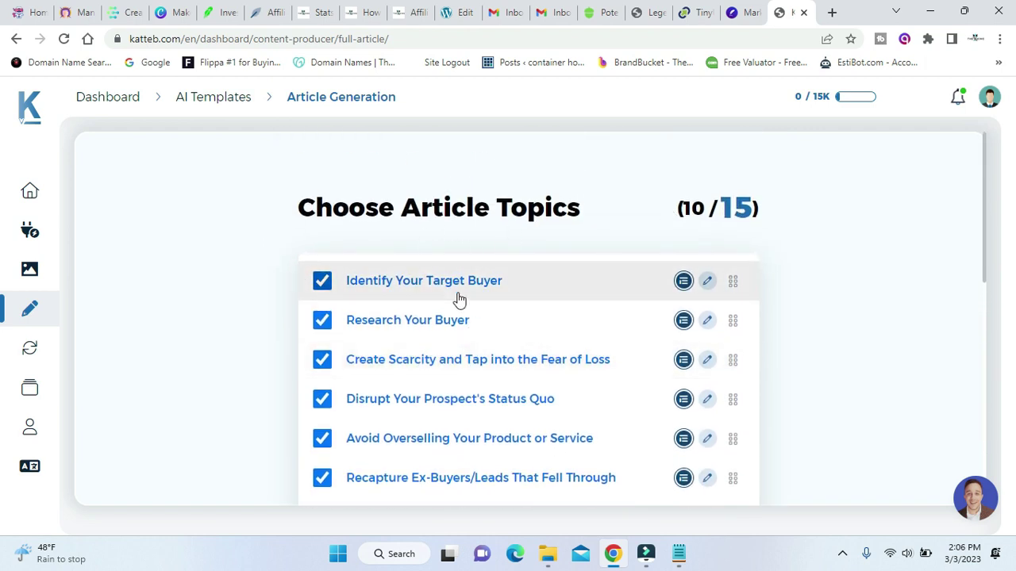
Change the tone of voice from Friendly to Optimistic, leaving Third Person and Paragraph unchanged.
{"action": "scroll", "coordinate": [457, 299], "scroll_direction": "down", "scroll_amount": 1}
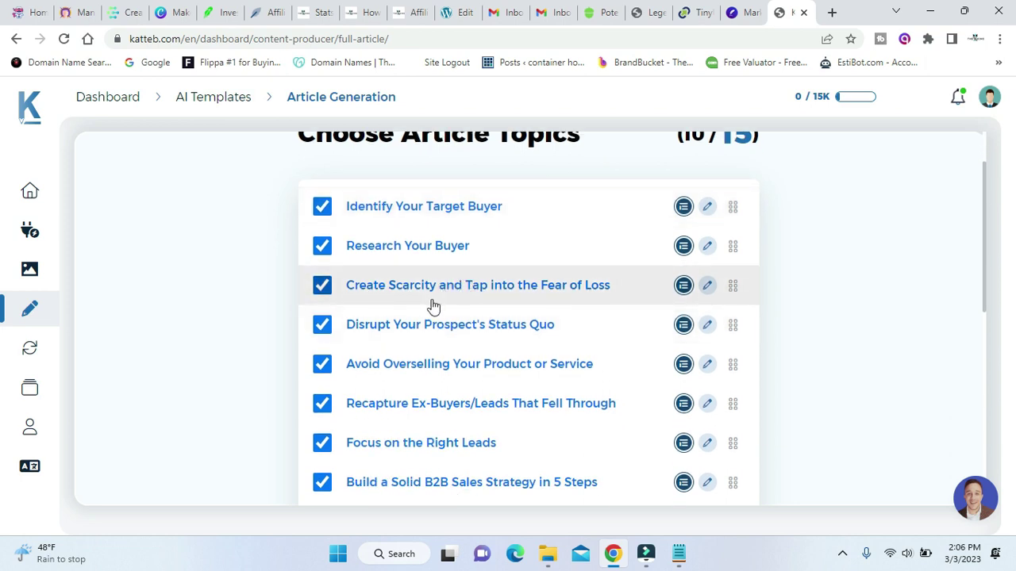
{"action": "scroll", "coordinate": [466, 344], "scroll_direction": "down", "scroll_amount": 2}
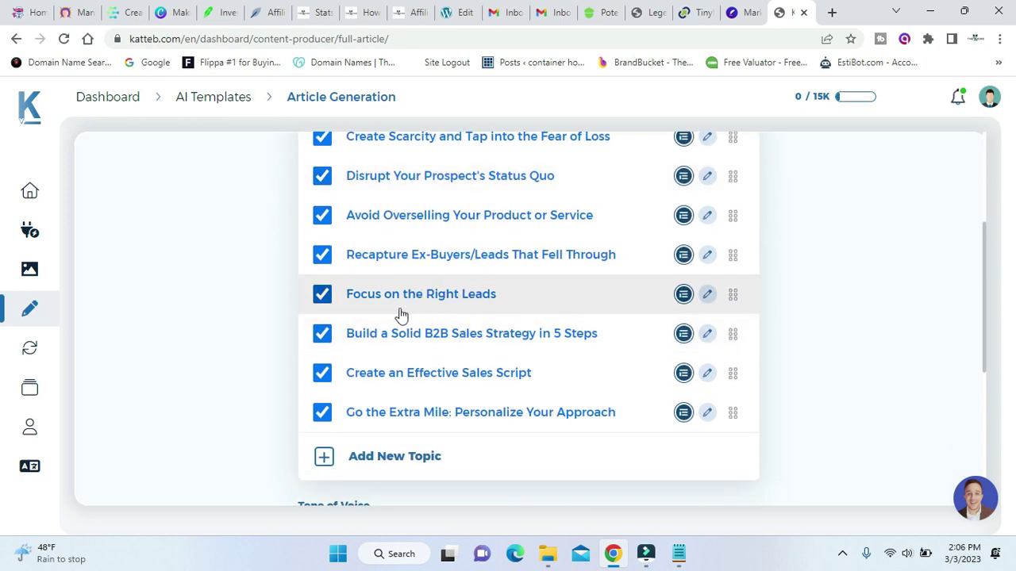
{"action": "scroll", "coordinate": [403, 312], "scroll_direction": "down", "scroll_amount": 1}
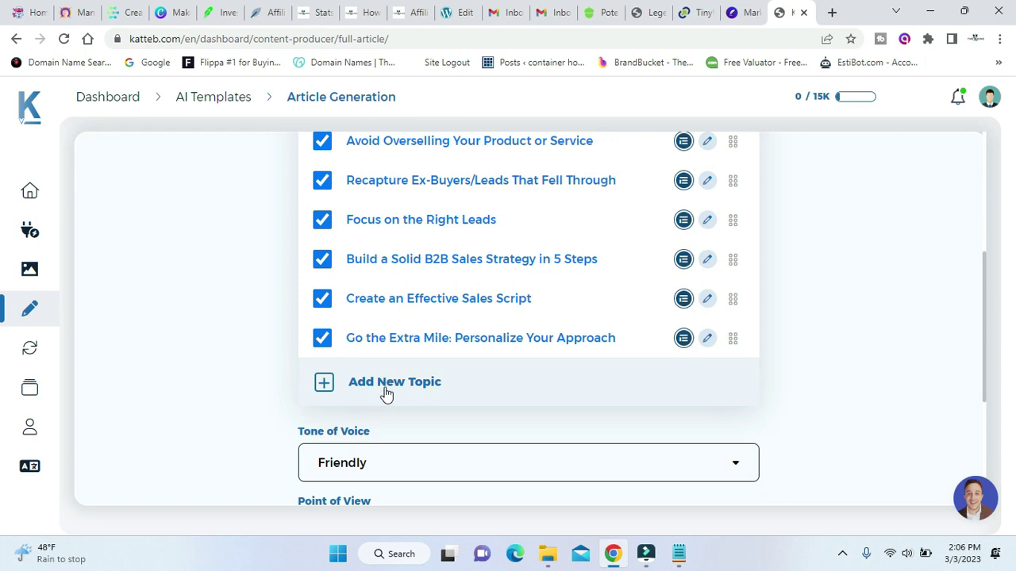
{"action": "scroll", "coordinate": [385, 394], "scroll_direction": "down", "scroll_amount": 1}
{"action": "left_click", "coordinate": [449, 391]}
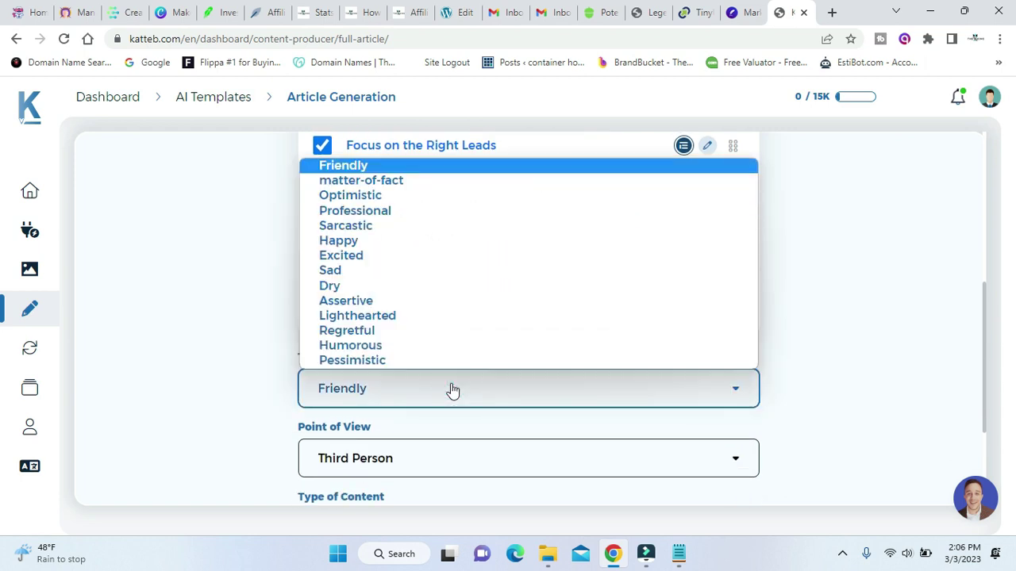
{"action": "left_click", "coordinate": [401, 195]}
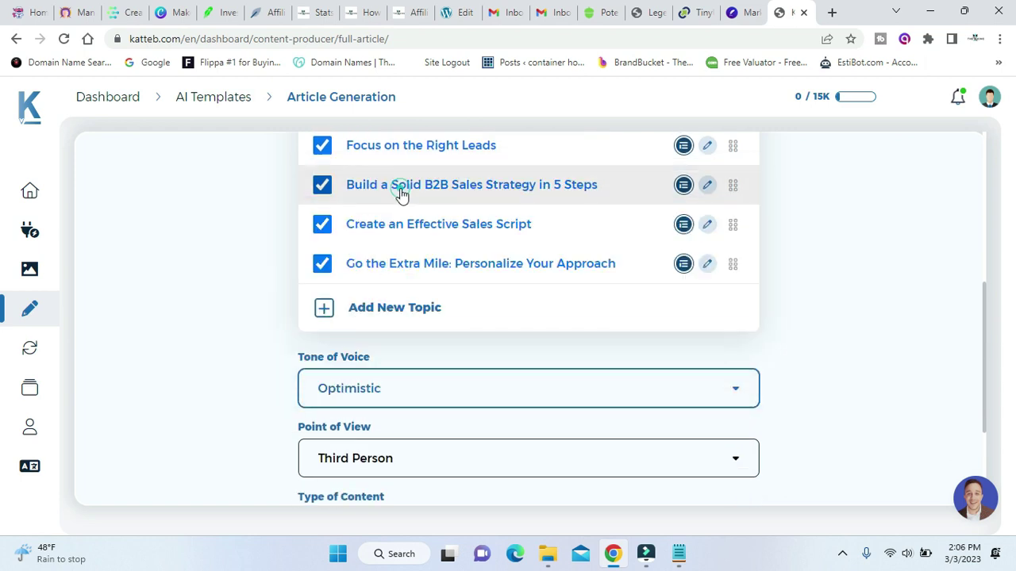
{"action": "scroll", "coordinate": [249, 381], "scroll_direction": "down", "scroll_amount": 2}
{"action": "left_click", "coordinate": [361, 318]}
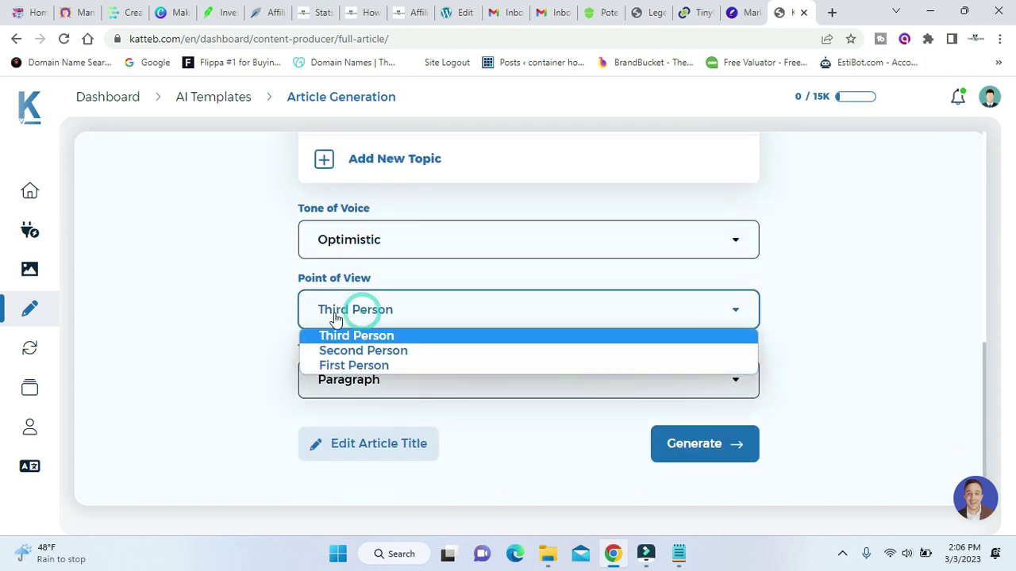
{"action": "left_click", "coordinate": [199, 317]}
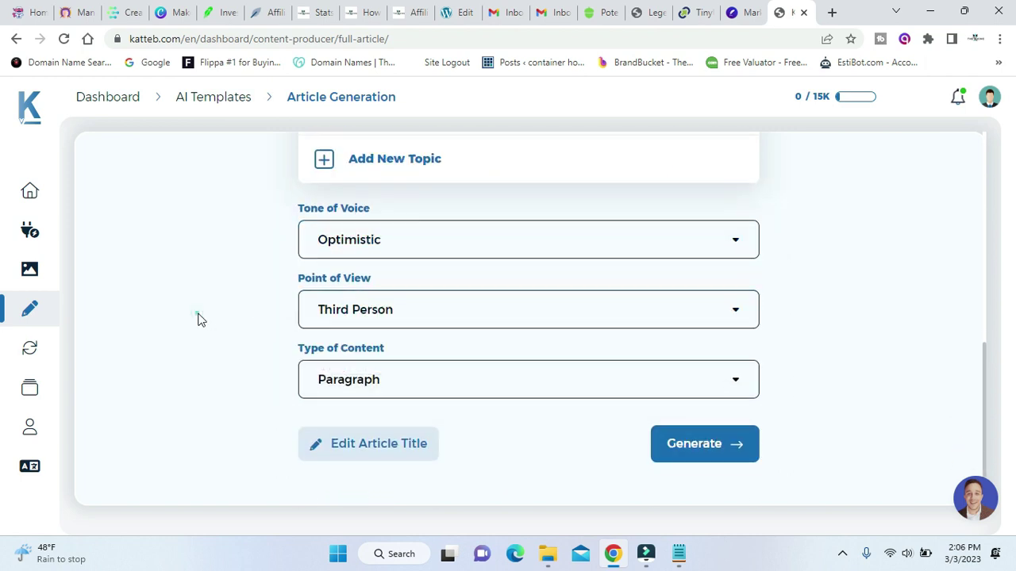
{"action": "left_click", "coordinate": [427, 390]}
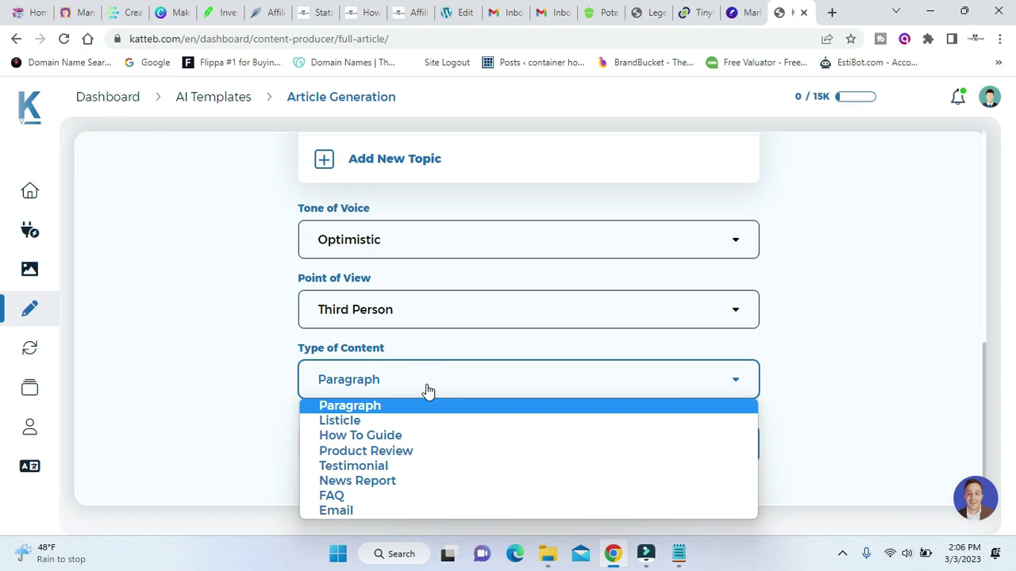
{"action": "left_click", "coordinate": [182, 345]}
Uncheck the Focus on the Right Leads and Recapture Ex-Buyers/Leads That Fell Through topics.
{"action": "scroll", "coordinate": [192, 346], "scroll_direction": "up", "scroll_amount": 3}
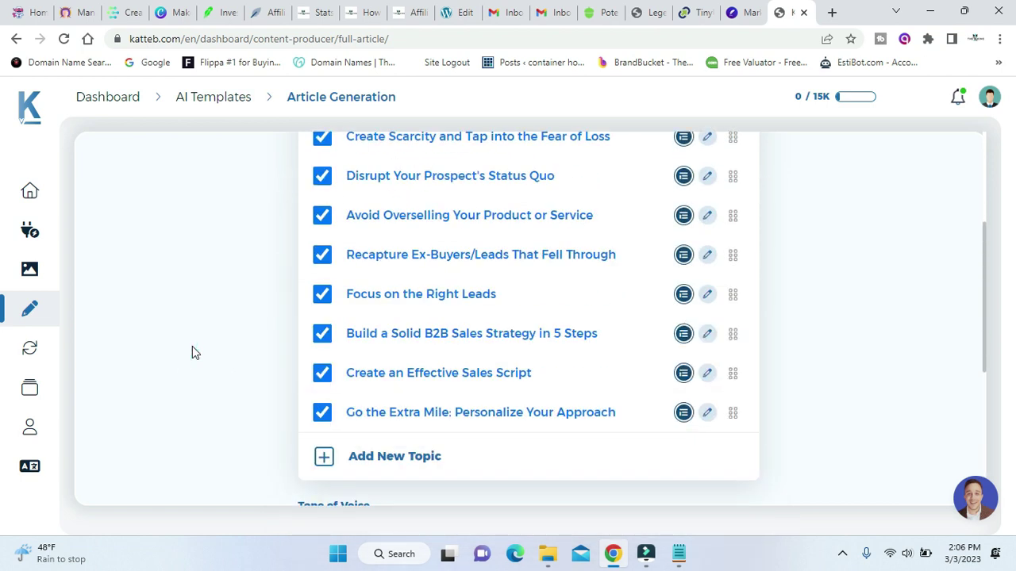
{"action": "scroll", "coordinate": [192, 346], "scroll_direction": "up", "scroll_amount": 3}
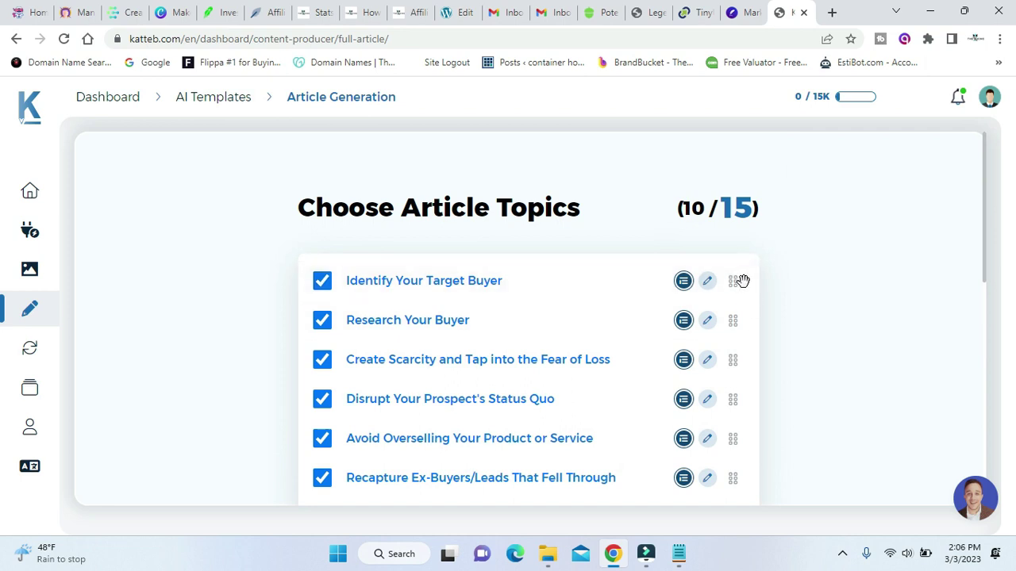
{"action": "scroll", "coordinate": [780, 326], "scroll_direction": "down", "scroll_amount": 2}
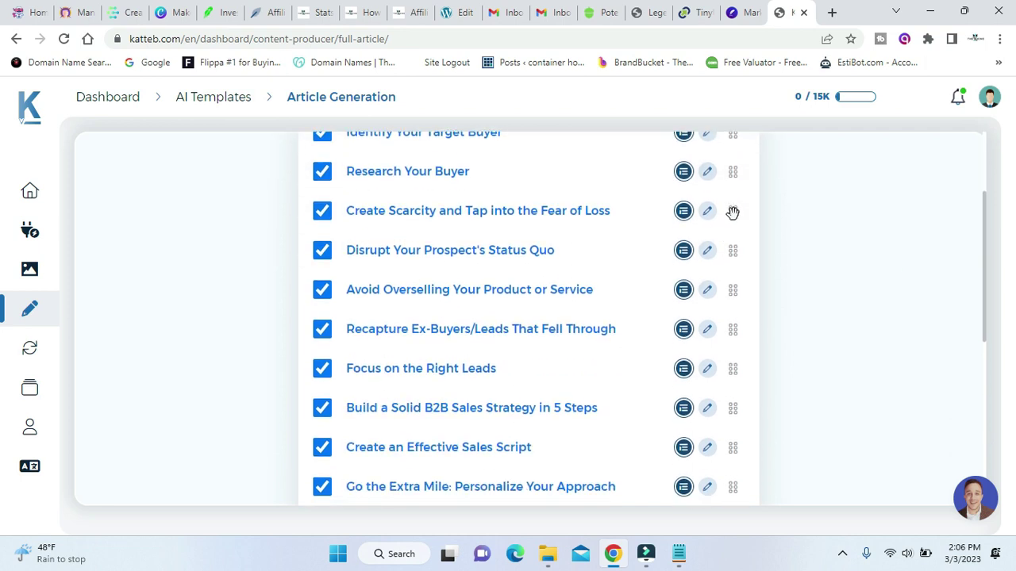
{"action": "left_click", "coordinate": [733, 212]}
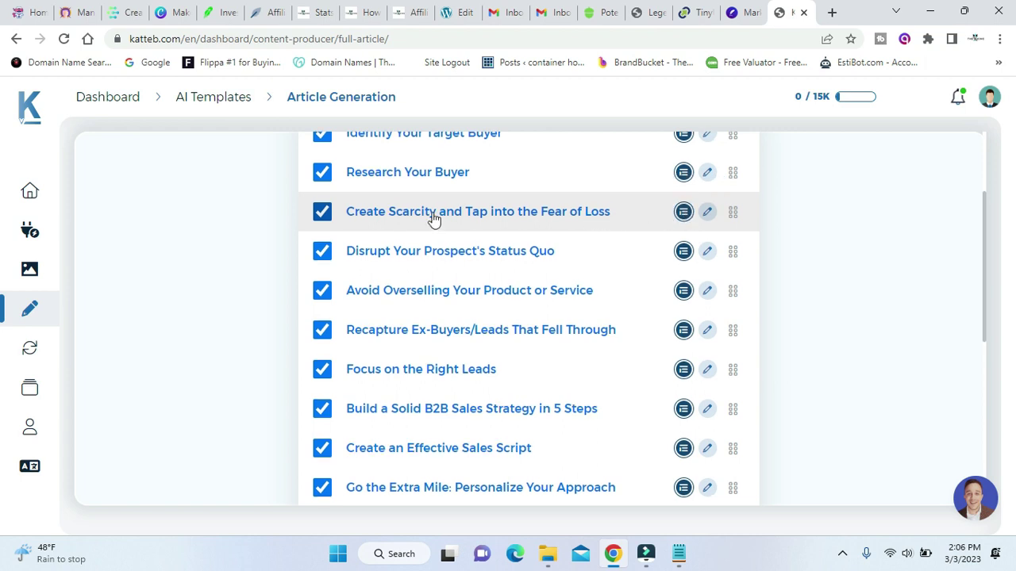
{"action": "scroll", "coordinate": [435, 317], "scroll_direction": "up", "scroll_amount": 2}
{"action": "scroll", "coordinate": [369, 338], "scroll_direction": "down", "scroll_amount": 3}
{"action": "scroll", "coordinate": [369, 337], "scroll_direction": "down", "scroll_amount": 2}
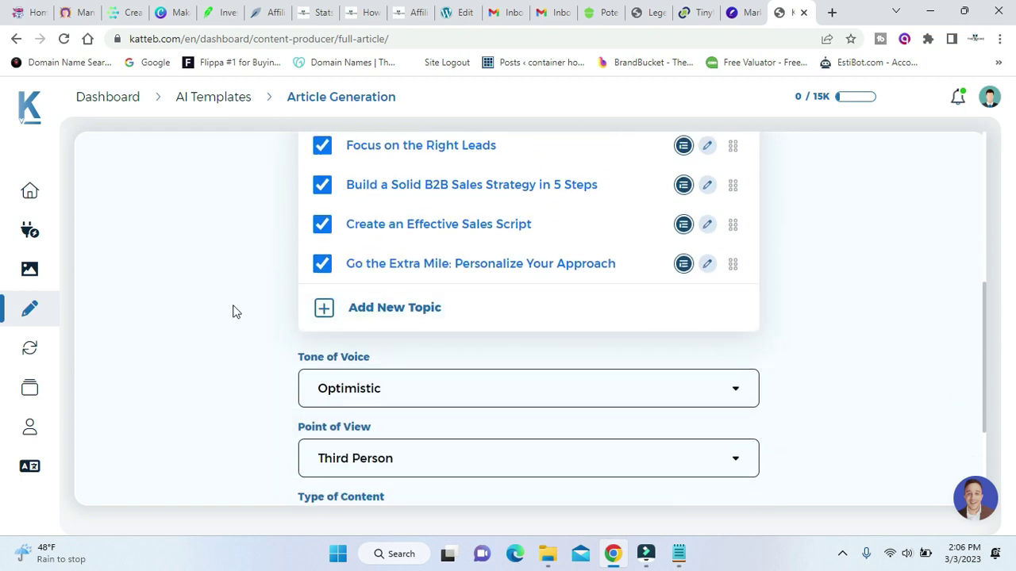
{"action": "scroll", "coordinate": [230, 310], "scroll_direction": "up", "scroll_amount": 2}
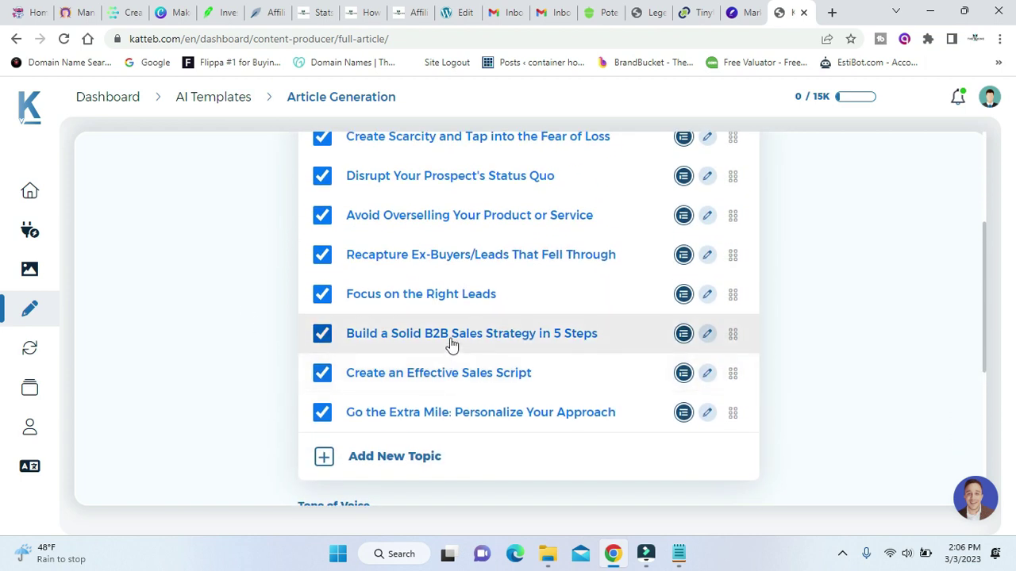
{"action": "left_click", "coordinate": [322, 295]}
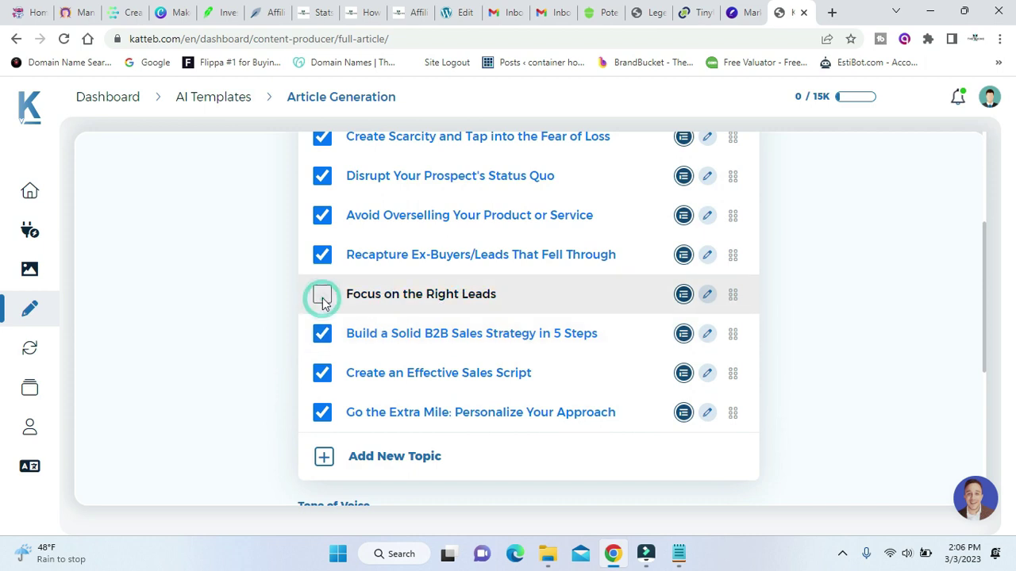
{"action": "left_click", "coordinate": [319, 257]}
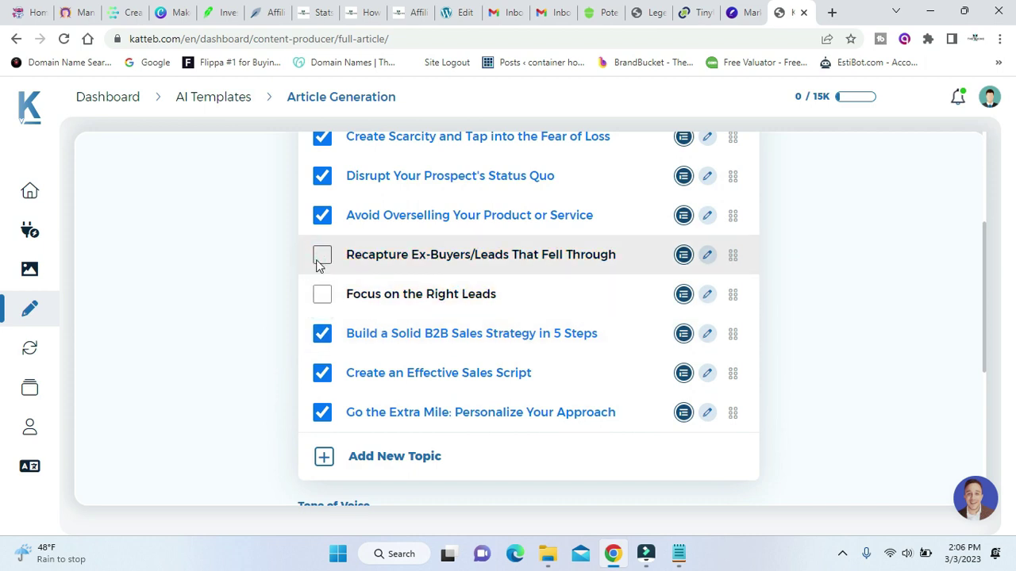
Recheck both topics so all ten stay selected, then generate the article.
{"action": "scroll", "coordinate": [319, 266], "scroll_direction": "up", "scroll_amount": 1}
{"action": "scroll", "coordinate": [319, 272], "scroll_direction": "up", "scroll_amount": 2}
{"action": "scroll", "coordinate": [322, 282], "scroll_direction": "down", "scroll_amount": 2}
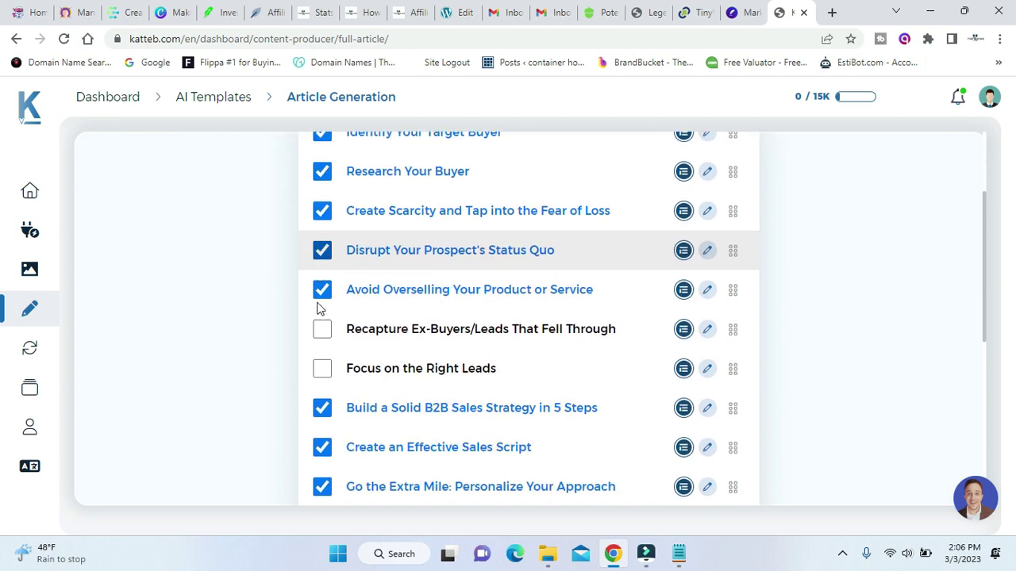
{"action": "left_click", "coordinate": [322, 328]}
{"action": "left_click", "coordinate": [324, 370]}
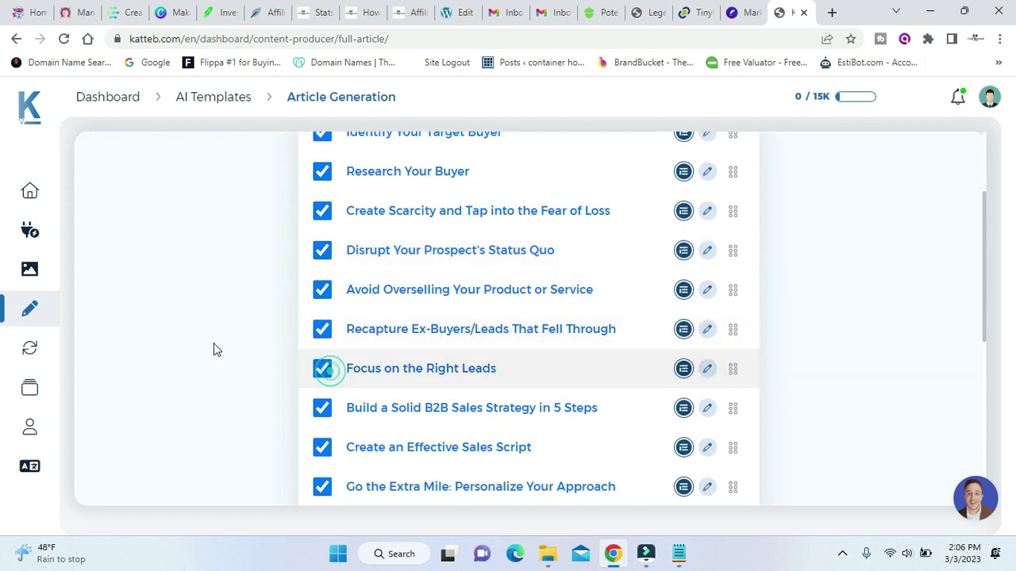
{"action": "scroll", "coordinate": [224, 338], "scroll_direction": "down", "scroll_amount": 3}
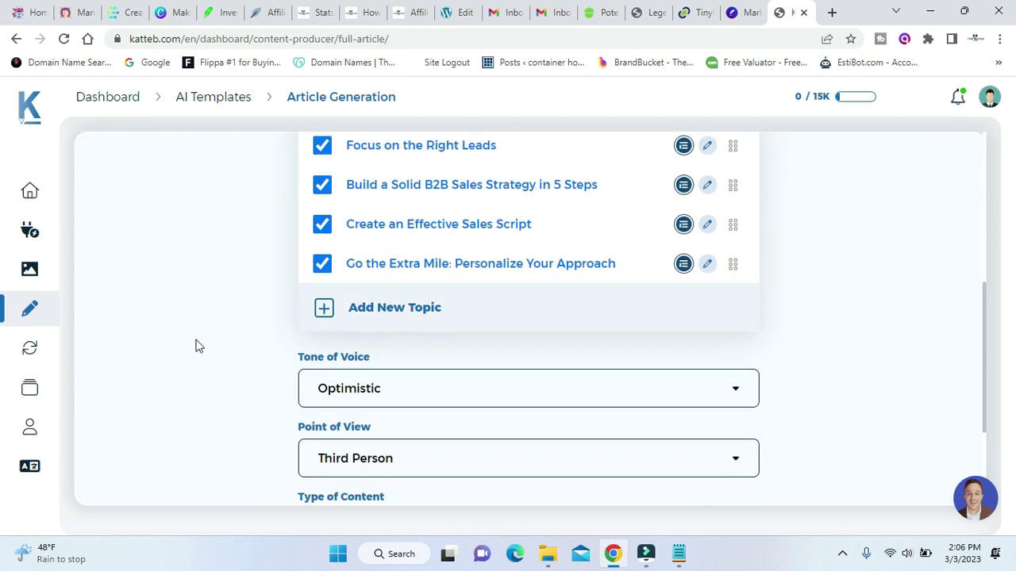
{"action": "scroll", "coordinate": [202, 344], "scroll_direction": "down", "scroll_amount": 2}
{"action": "left_click", "coordinate": [681, 413]}
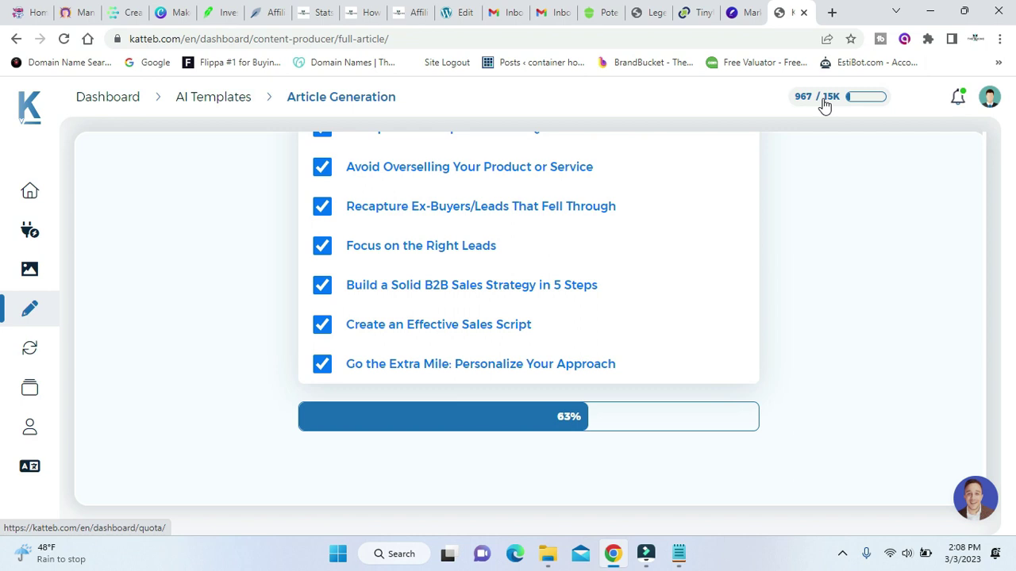
Wait for the selling-techniques article to finish generating and open in the editor.
{"action": "mouse_move", "coordinate": [63, 438]}
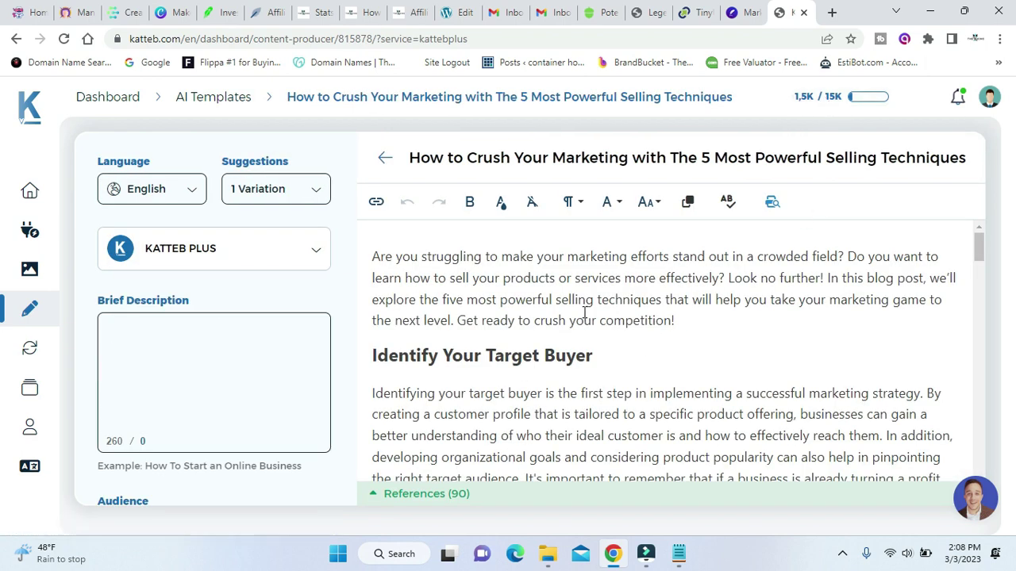
{"action": "scroll", "coordinate": [650, 301], "scroll_direction": "down", "scroll_amount": 2}
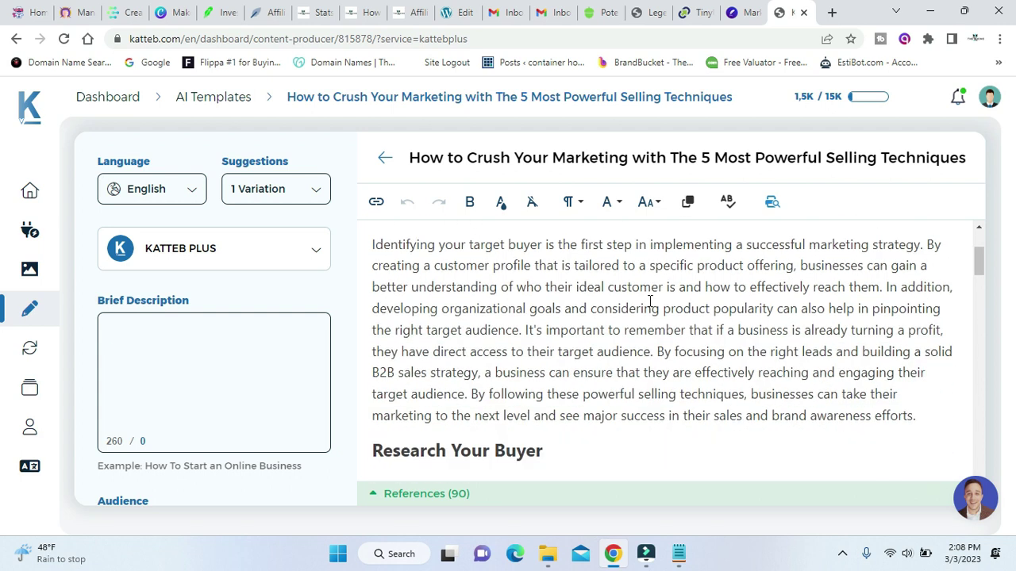
{"action": "scroll", "coordinate": [649, 301], "scroll_direction": "up", "scroll_amount": 2}
{"action": "scroll", "coordinate": [586, 324], "scroll_direction": "down", "scroll_amount": 1}
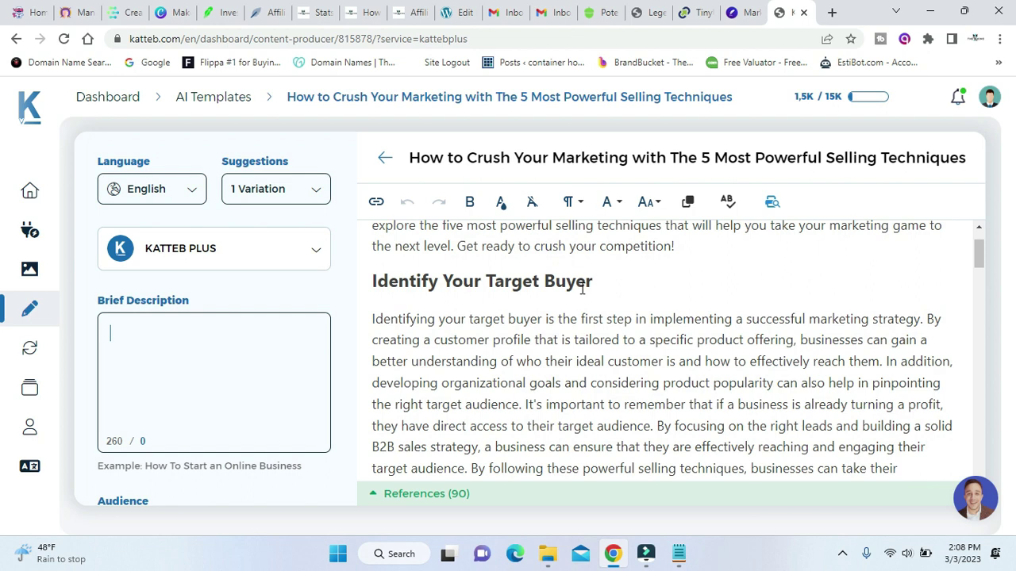
{"action": "left_click", "coordinate": [579, 284]}
{"action": "scroll", "coordinate": [573, 351], "scroll_direction": "down", "scroll_amount": 2}
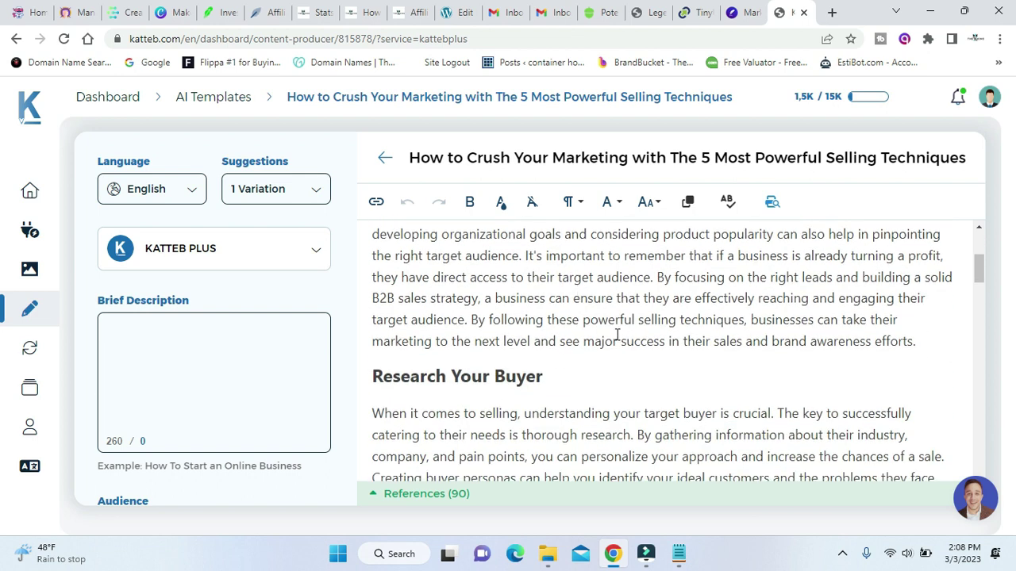
{"action": "scroll", "coordinate": [617, 335], "scroll_direction": "down", "scroll_amount": 2}
{"action": "scroll", "coordinate": [707, 357], "scroll_direction": "down", "scroll_amount": 3}
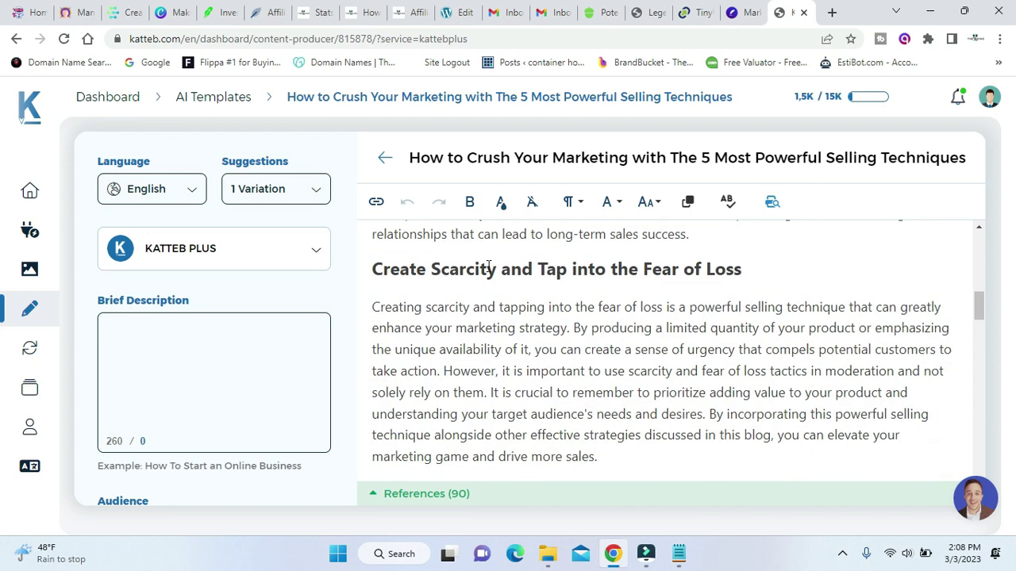
{"action": "scroll", "coordinate": [623, 346], "scroll_direction": "down", "scroll_amount": 1}
{"action": "scroll", "coordinate": [623, 346], "scroll_direction": "down", "scroll_amount": 3}
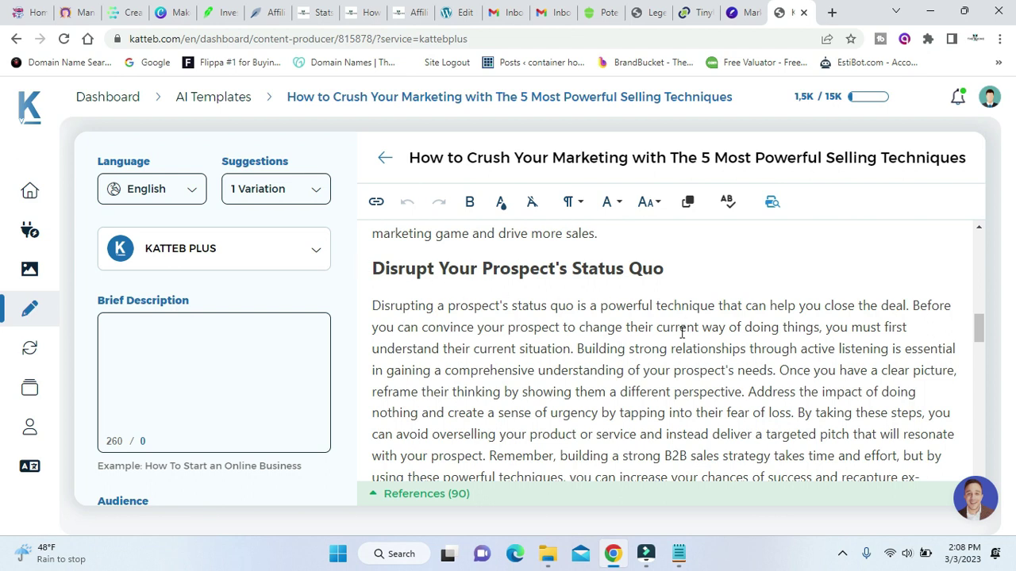
{"action": "scroll", "coordinate": [679, 332], "scroll_direction": "down", "scroll_amount": 1}
{"action": "scroll", "coordinate": [784, 300], "scroll_direction": "up", "scroll_amount": 7}
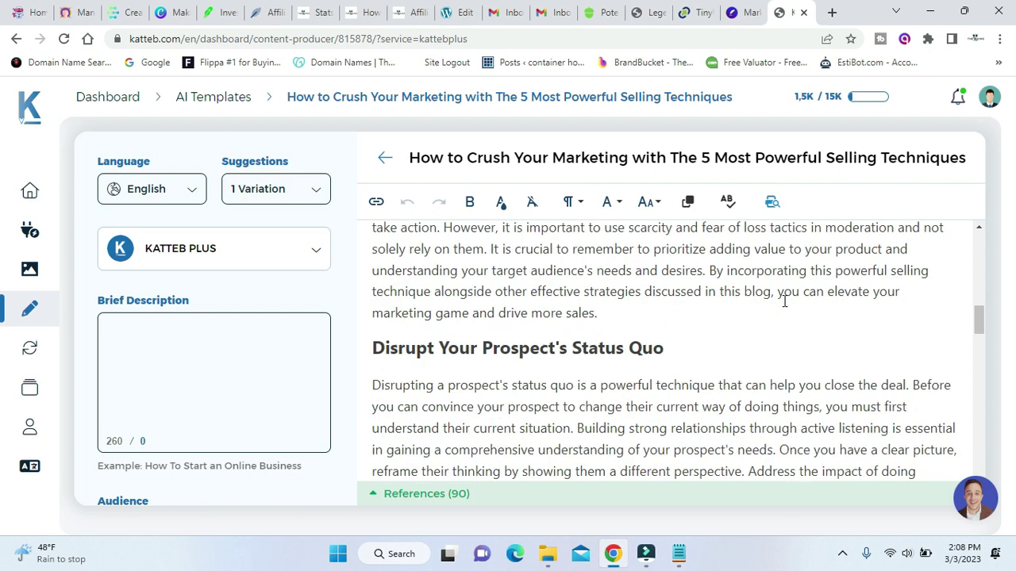
{"action": "scroll", "coordinate": [777, 311], "scroll_direction": "up", "scroll_amount": 6}
{"action": "scroll", "coordinate": [751, 309], "scroll_direction": "down", "scroll_amount": 2}
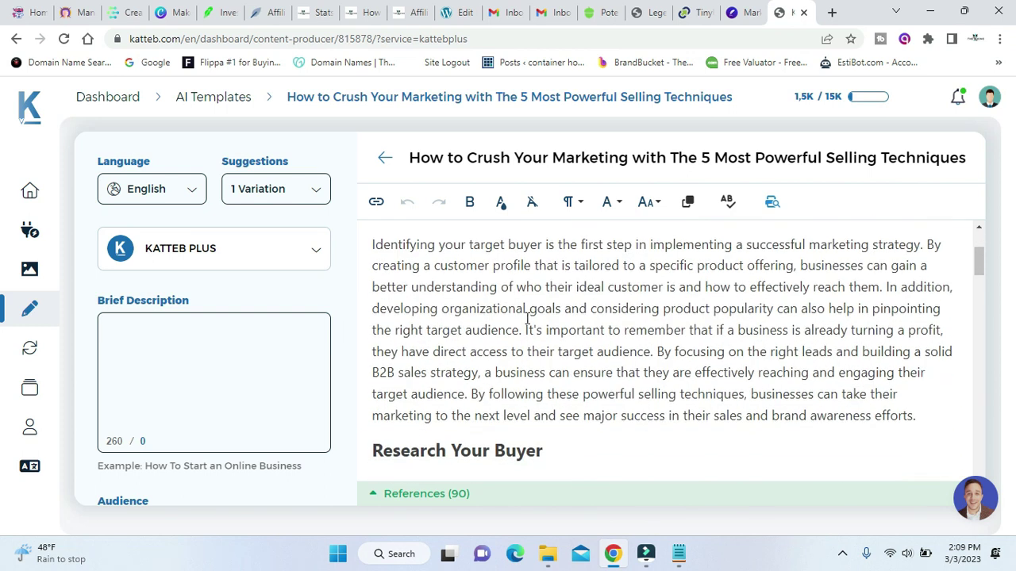
Split the opening paragraph so "It's important" starts a new paragraph.
{"action": "left_click", "coordinate": [529, 330]}
{"action": "left_click", "coordinate": [526, 329]}
{"action": "key", "text": "Return"}
{"action": "key", "text": "Return"}
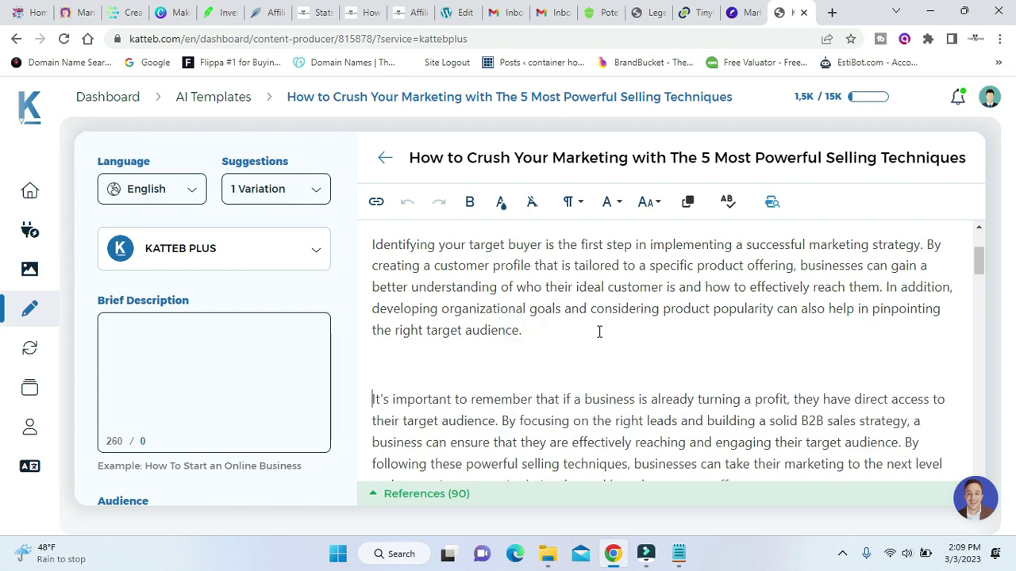
{"action": "scroll", "coordinate": [599, 332], "scroll_direction": "down", "scroll_amount": 2}
{"action": "scroll", "coordinate": [599, 332], "scroll_direction": "down", "scroll_amount": 3}
{"action": "scroll", "coordinate": [599, 332], "scroll_direction": "up", "scroll_amount": 1}
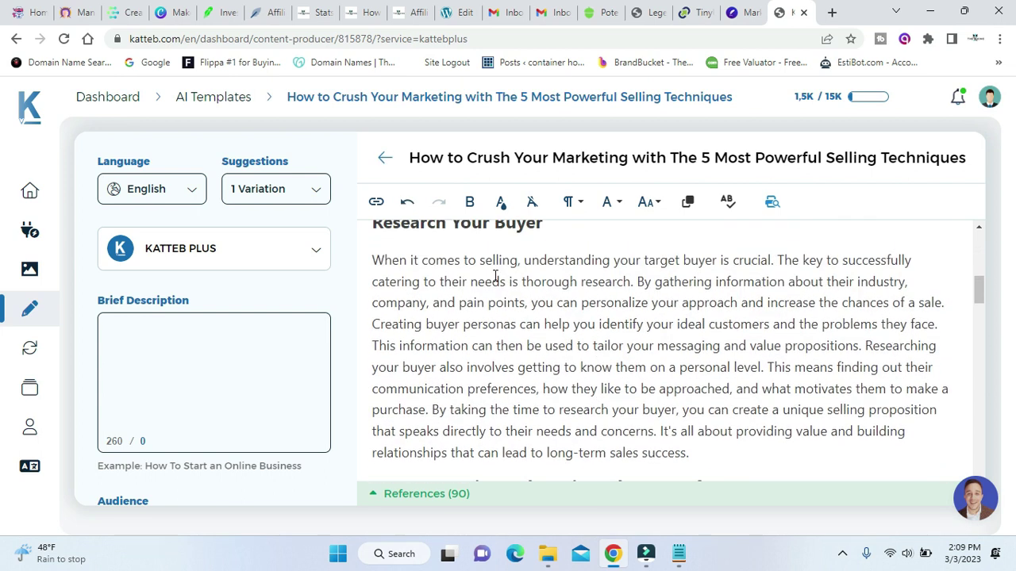
Break the paragraph before "This information" and add blank lines around the Create Scarcity heading.
{"action": "left_click", "coordinate": [945, 323]}
{"action": "key", "text": "Return"}
{"action": "key", "text": "Return"}
{"action": "scroll", "coordinate": [730, 337], "scroll_direction": "down", "scroll_amount": 3}
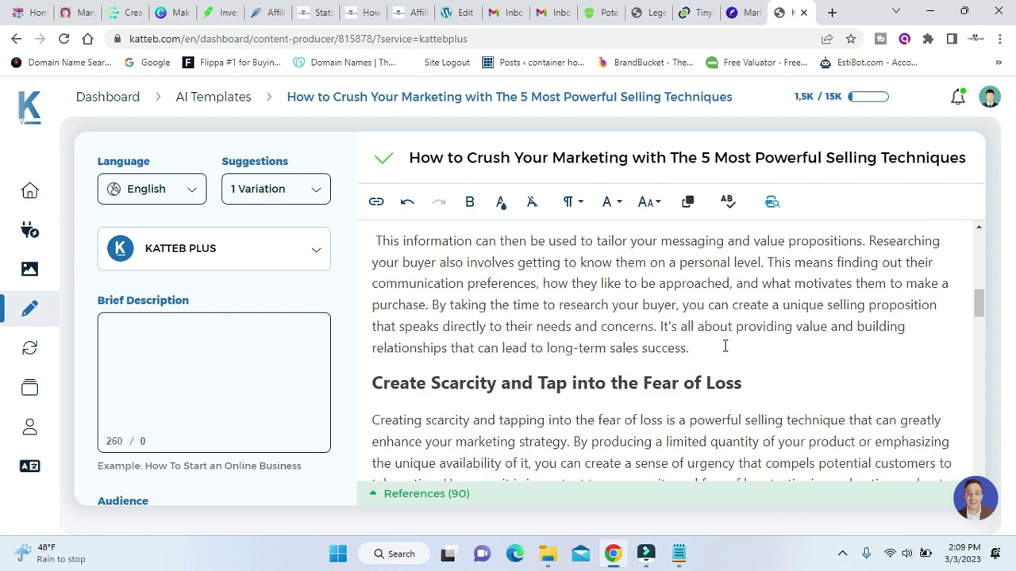
{"action": "left_click", "coordinate": [739, 278]}
{"action": "key", "text": "Return"}
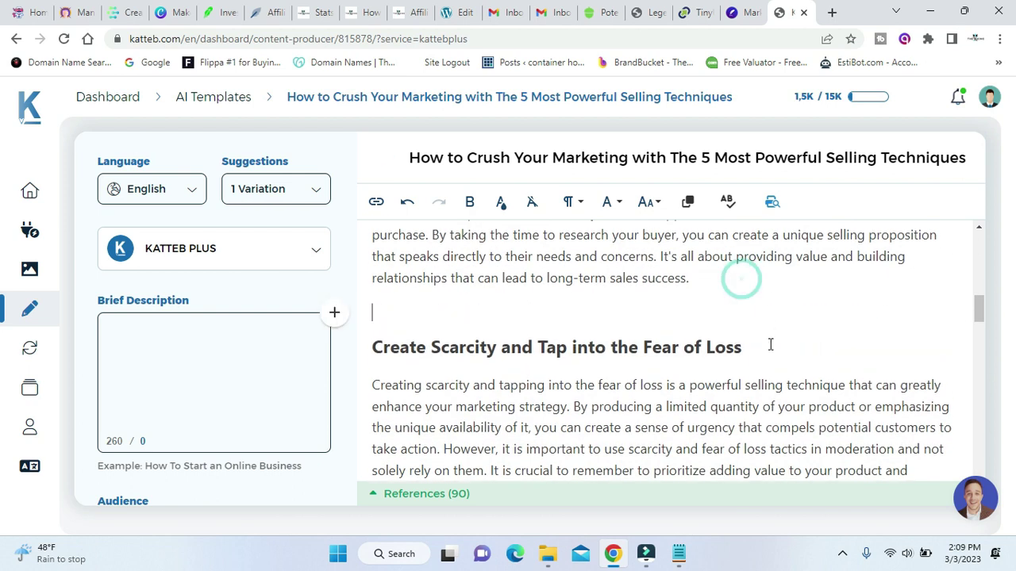
{"action": "left_click", "coordinate": [770, 344]}
{"action": "key", "text": "Return"}
{"action": "scroll", "coordinate": [770, 341], "scroll_direction": "up", "scroll_amount": 10}
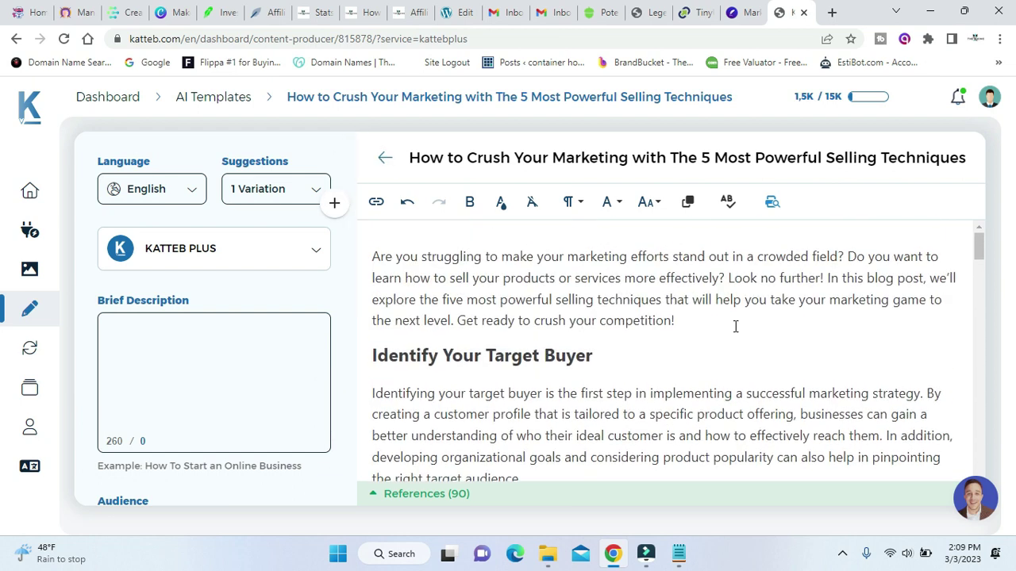
Open the suggestion variations count list and close it without changing it.
{"action": "left_click", "coordinate": [722, 321]}
{"action": "scroll", "coordinate": [696, 322], "scroll_direction": "down", "scroll_amount": 2}
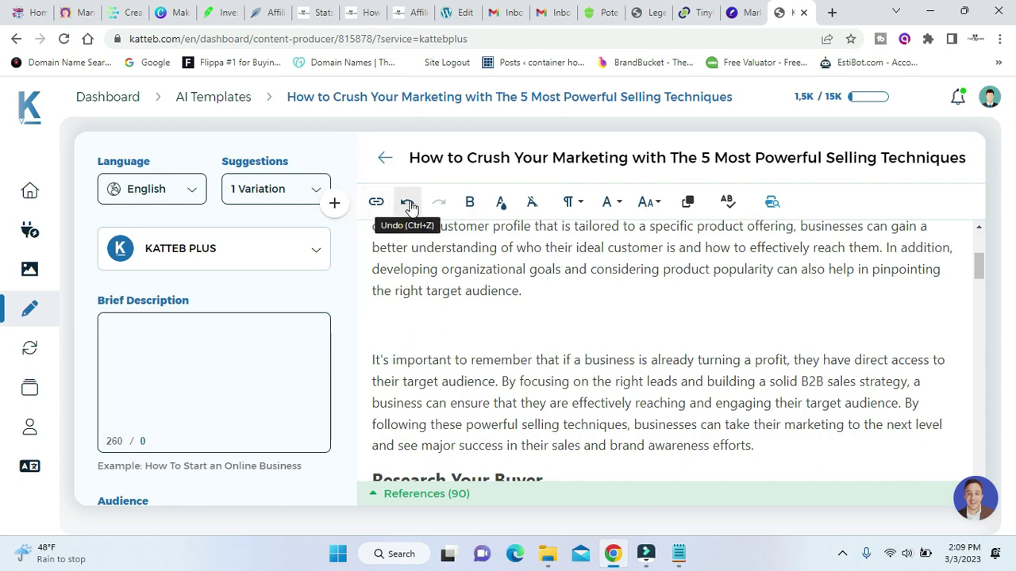
{"action": "left_click", "coordinate": [304, 190]}
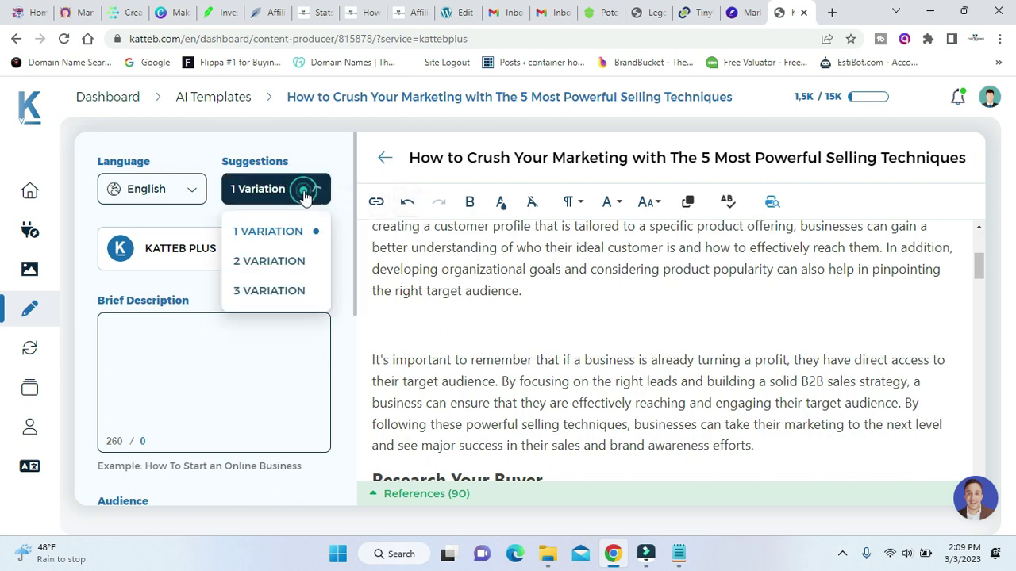
{"action": "left_click", "coordinate": [321, 156]}
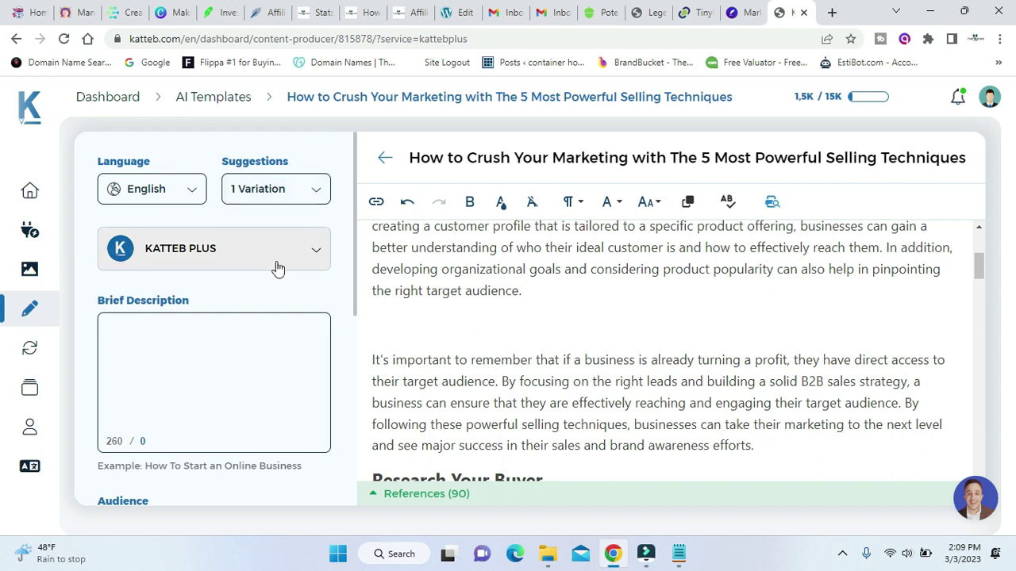
{"action": "scroll", "coordinate": [696, 364], "scroll_direction": "down", "scroll_amount": 2}
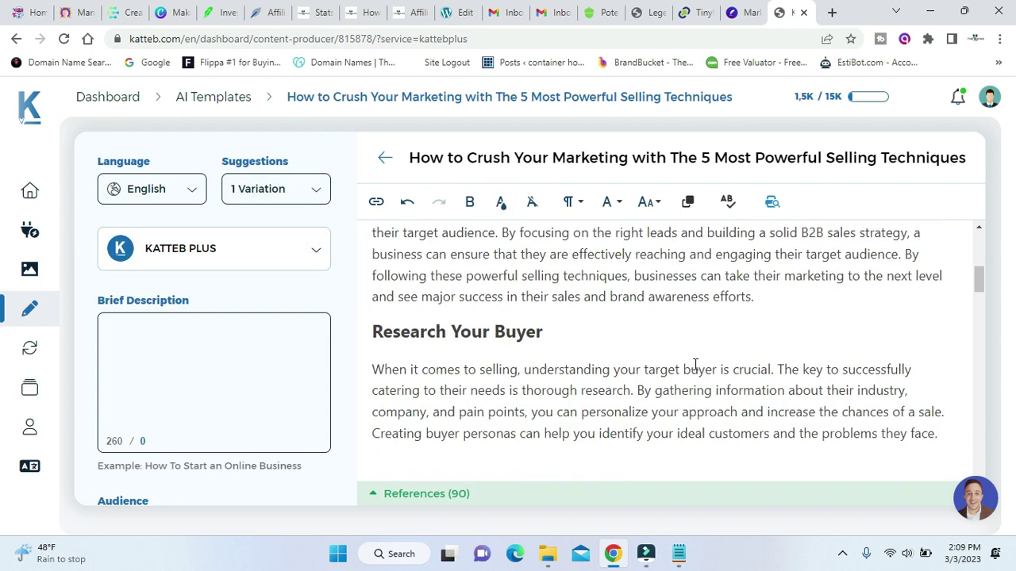
{"action": "scroll", "coordinate": [770, 305], "scroll_direction": "up", "scroll_amount": 1}
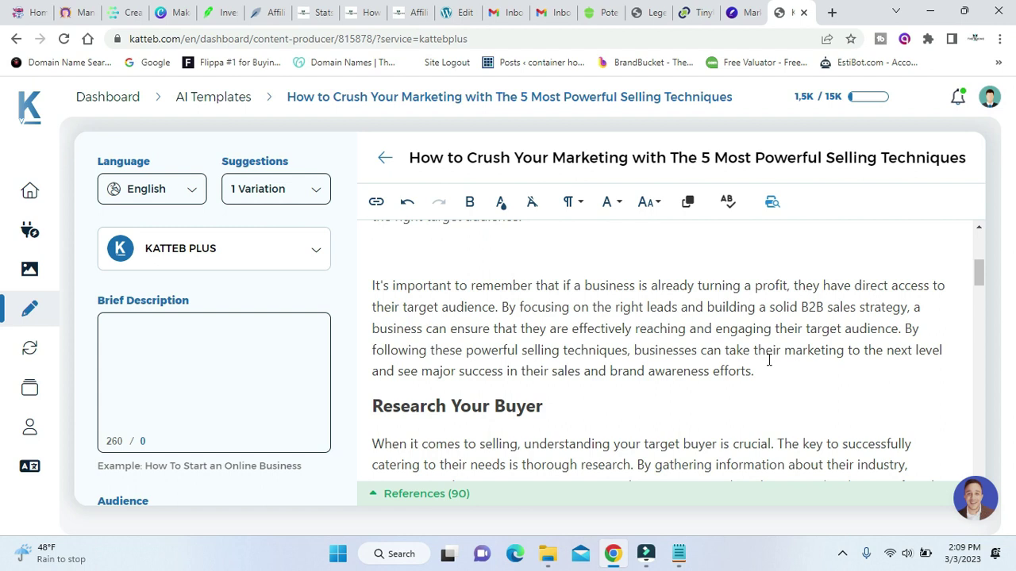
Add a blank line after "brand awareness efforts." and below the Research Your Buyer heading.
{"action": "left_click", "coordinate": [771, 368]}
{"action": "key", "text": "Return"}
{"action": "scroll", "coordinate": [699, 334], "scroll_direction": "down", "scroll_amount": 2}
{"action": "left_click", "coordinate": [619, 287]}
{"action": "scroll", "coordinate": [619, 287], "scroll_direction": "down", "scroll_amount": 2}
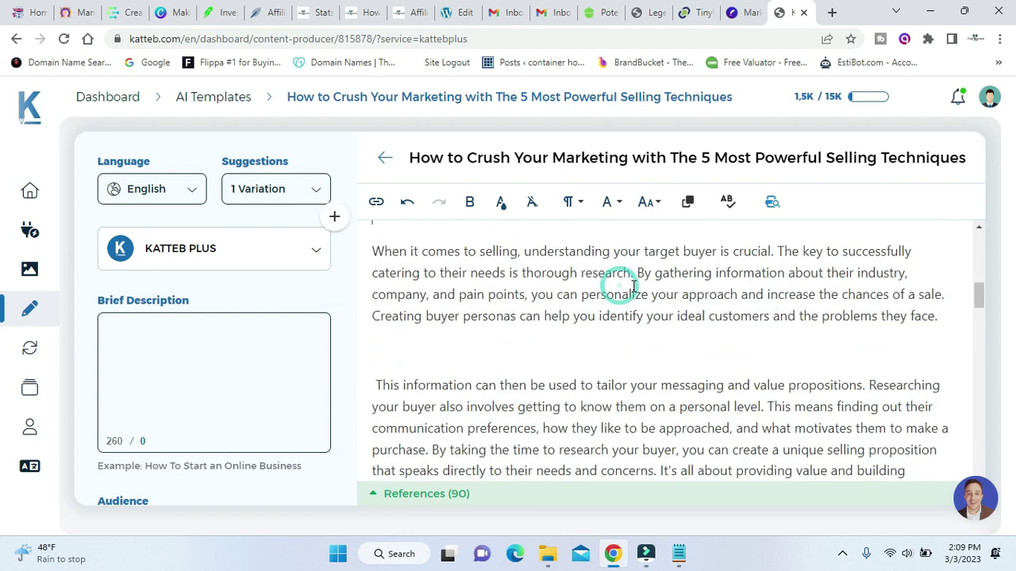
{"action": "scroll", "coordinate": [774, 322], "scroll_direction": "down", "scroll_amount": 1}
{"action": "scroll", "coordinate": [737, 374], "scroll_direction": "down", "scroll_amount": 4}
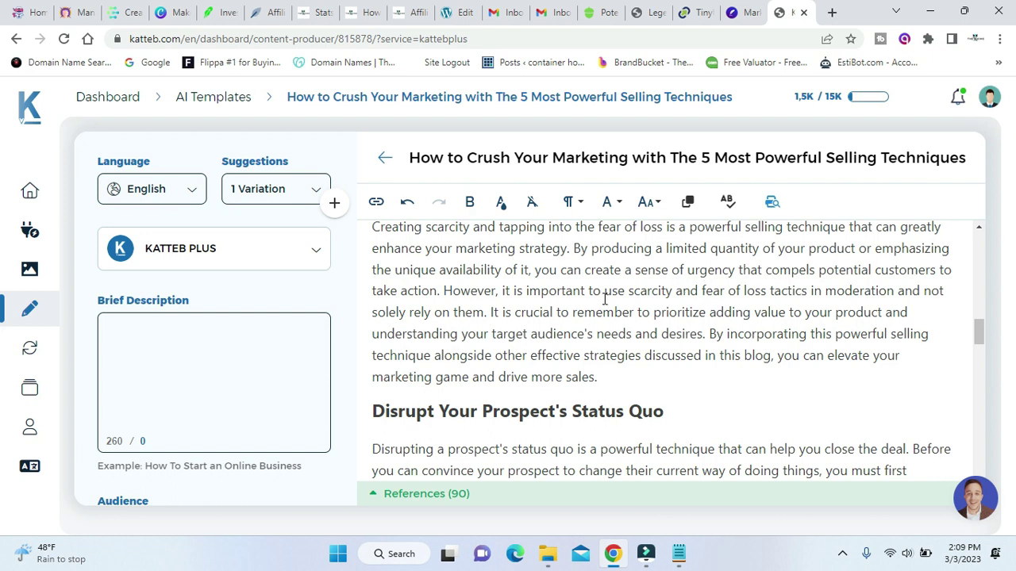
Start new paragraphs at "However," in the scarcity section and at "Address the impact".
{"action": "left_click", "coordinate": [443, 291]}
{"action": "key", "text": "Return"}
{"action": "key", "text": "Return"}
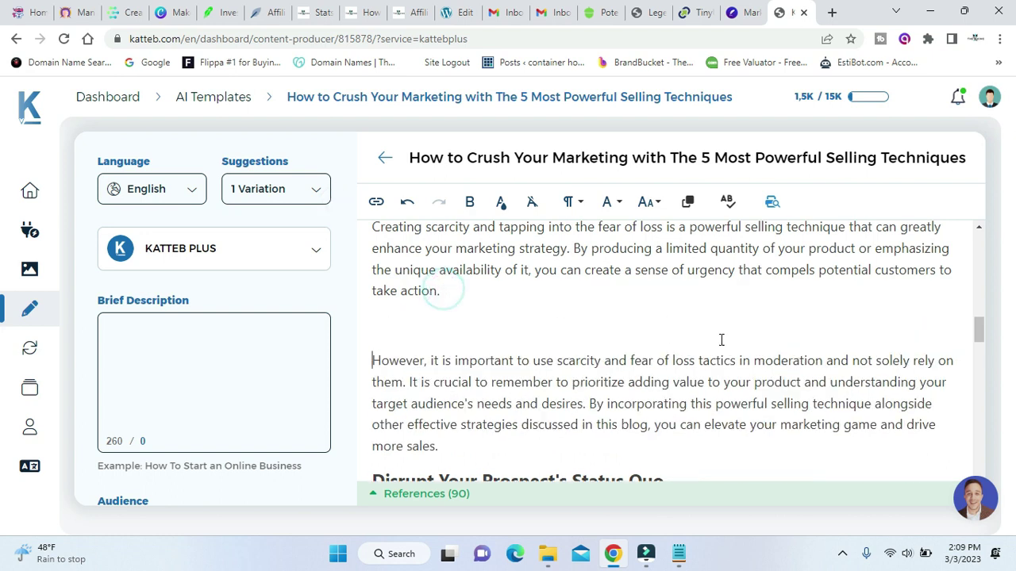
{"action": "scroll", "coordinate": [724, 343], "scroll_direction": "down", "scroll_amount": 2}
{"action": "scroll", "coordinate": [740, 334], "scroll_direction": "down", "scroll_amount": 2}
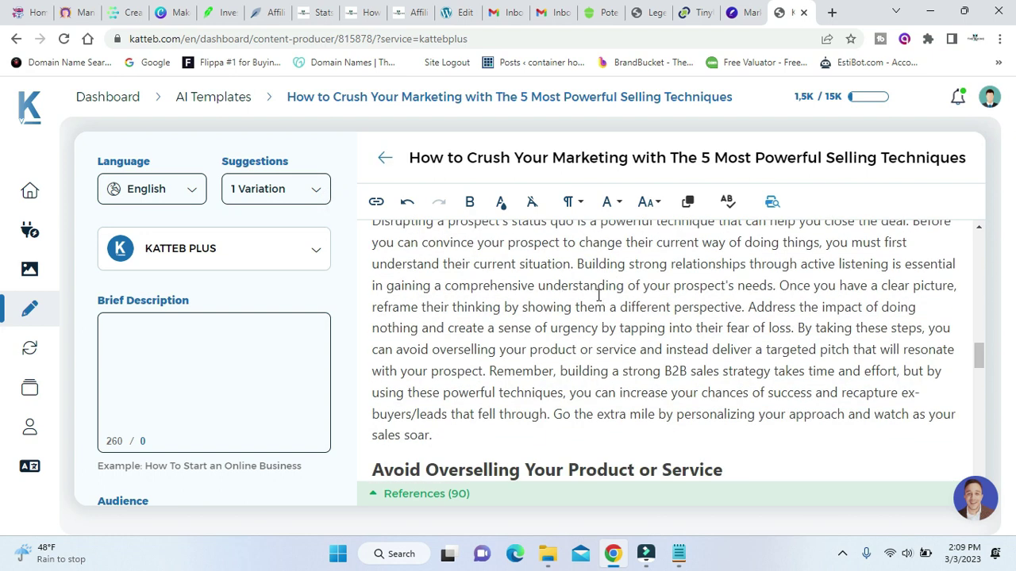
{"action": "left_click", "coordinate": [753, 309]}
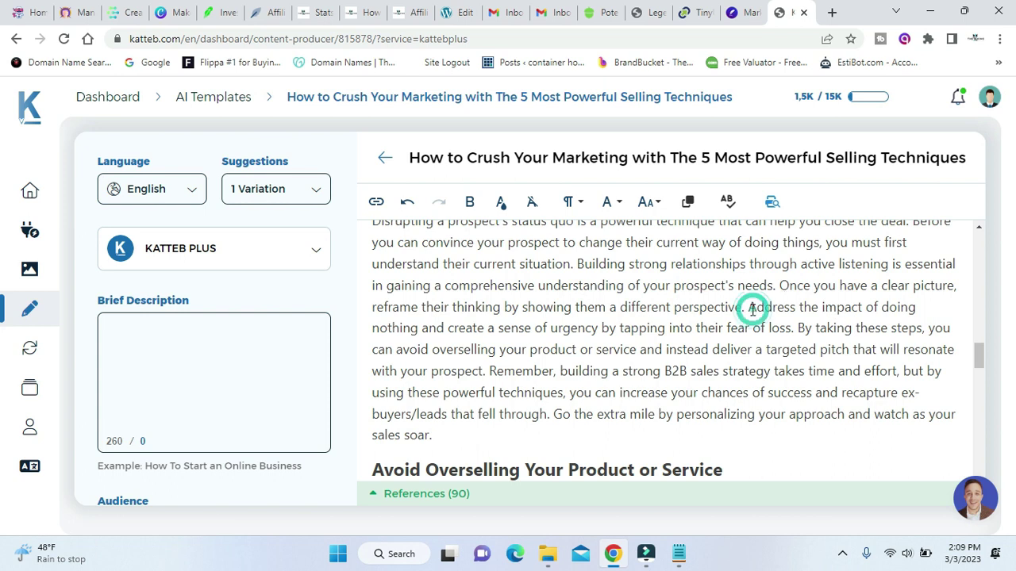
{"action": "left_click", "coordinate": [753, 309]}
{"action": "key", "text": "Return"}
{"action": "key", "text": "Return"}
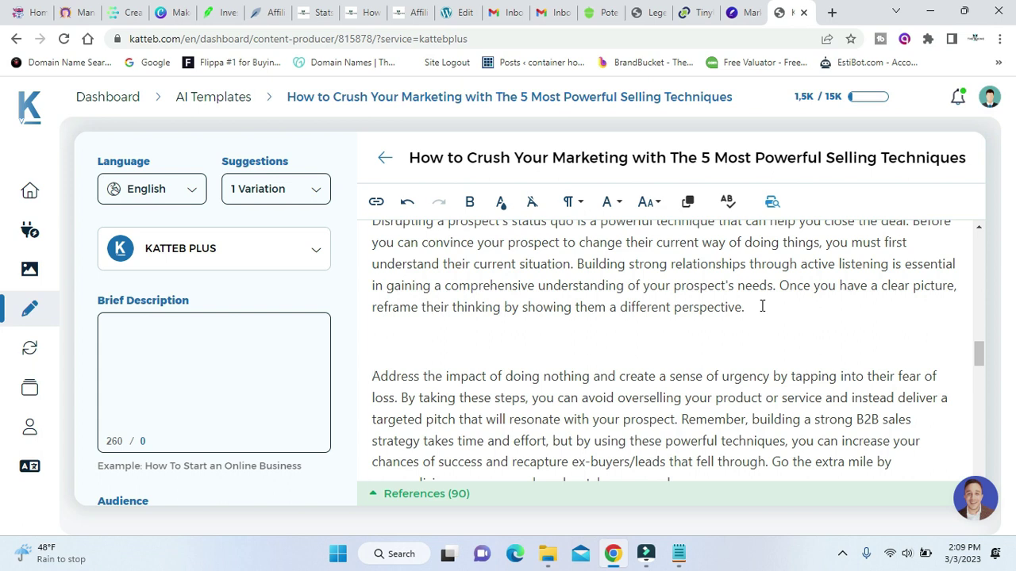
Add blank lines after "your sales soar." and below the Avoid Overselling heading.
{"action": "scroll", "coordinate": [761, 306], "scroll_direction": "down", "scroll_amount": 2}
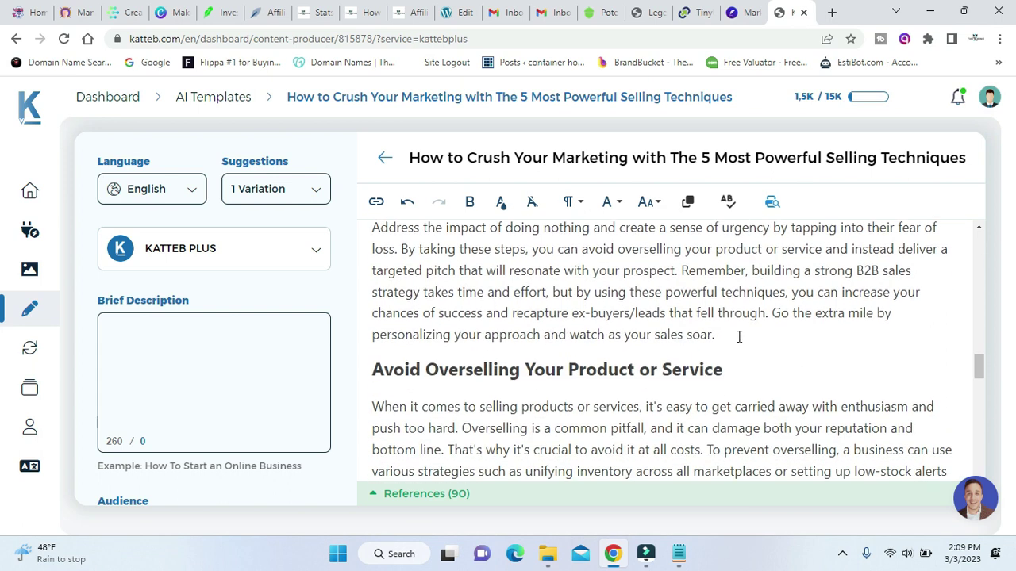
{"action": "left_click", "coordinate": [738, 337]}
{"action": "key", "text": "Return"}
{"action": "scroll", "coordinate": [750, 330], "scroll_direction": "down", "scroll_amount": 1}
{"action": "left_click", "coordinate": [754, 326]}
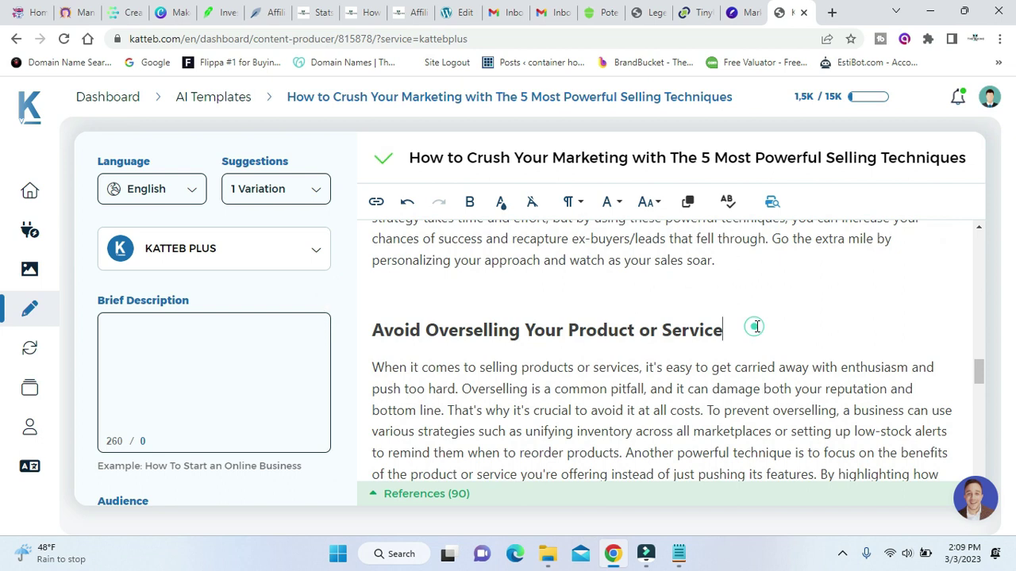
{"action": "key", "text": "Return"}
{"action": "scroll", "coordinate": [757, 326], "scroll_direction": "down", "scroll_amount": 2}
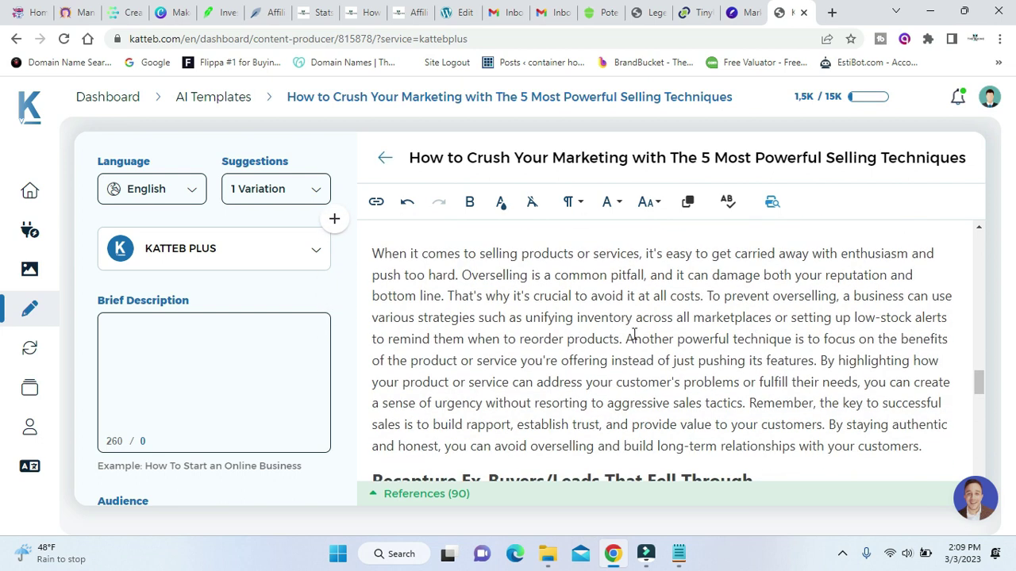
Split before "Another powerful technique" and add blank lines around the Recapture Ex-Buyers/Leads heading.
{"action": "left_click", "coordinate": [627, 339]}
{"action": "key", "text": "Return"}
{"action": "key", "text": "Return"}
{"action": "scroll", "coordinate": [682, 324], "scroll_direction": "down", "scroll_amount": 2}
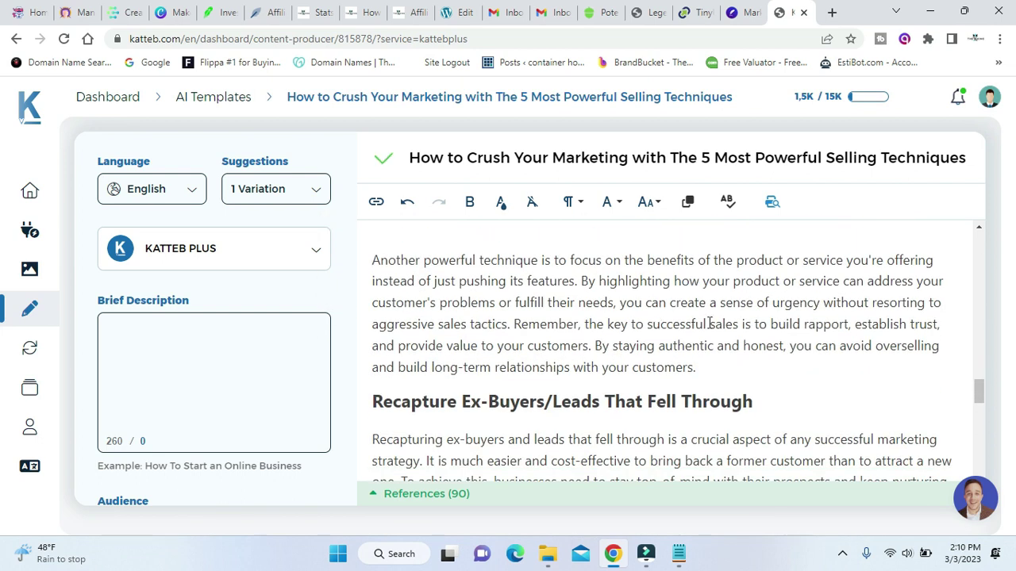
{"action": "left_click", "coordinate": [729, 365]}
{"action": "key", "text": "Return"}
{"action": "left_click", "coordinate": [810, 419]}
{"action": "key", "text": "Return"}
{"action": "scroll", "coordinate": [709, 363], "scroll_direction": "down", "scroll_amount": 3}
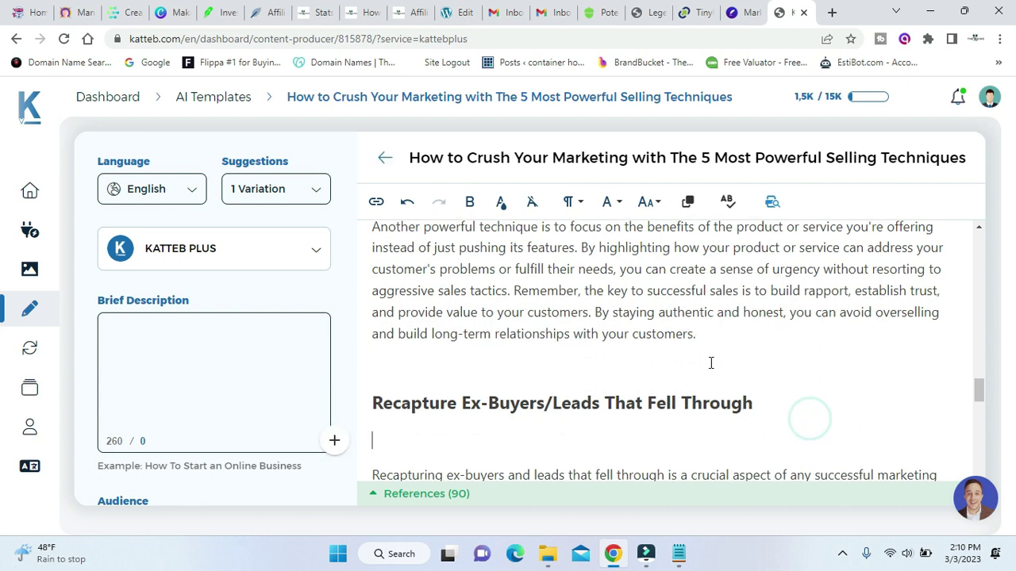
Split before "This means" and add blank lines above and below the Focus on the Right Leads heading.
{"action": "left_click", "coordinate": [584, 350]}
{"action": "key", "text": "Return"}
{"action": "key", "text": "Return"}
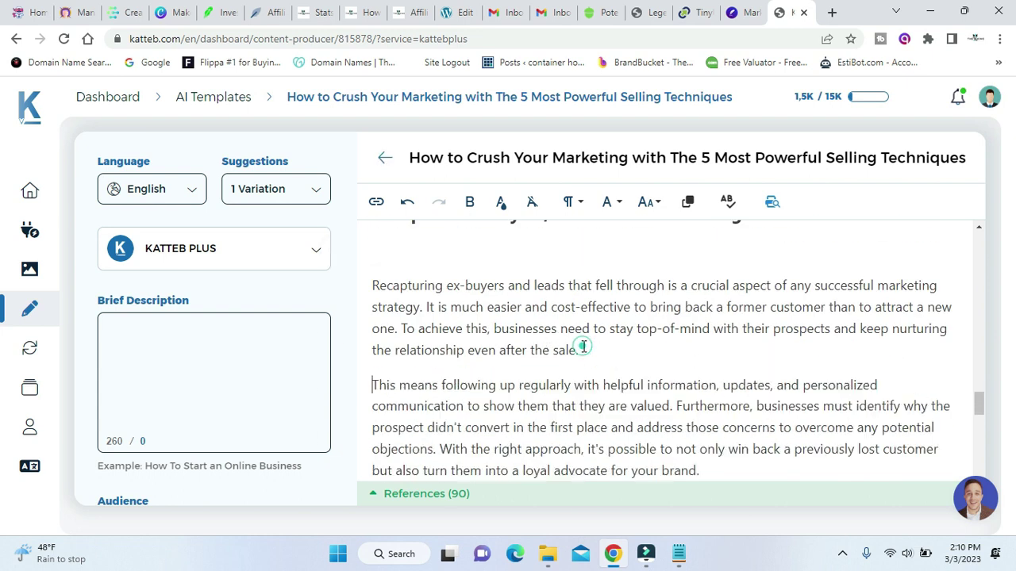
{"action": "scroll", "coordinate": [598, 347], "scroll_direction": "down", "scroll_amount": 1}
{"action": "scroll", "coordinate": [598, 347], "scroll_direction": "down", "scroll_amount": 2}
{"action": "left_click", "coordinate": [734, 284]}
{"action": "key", "text": "Return"}
{"action": "left_click", "coordinate": [675, 346]}
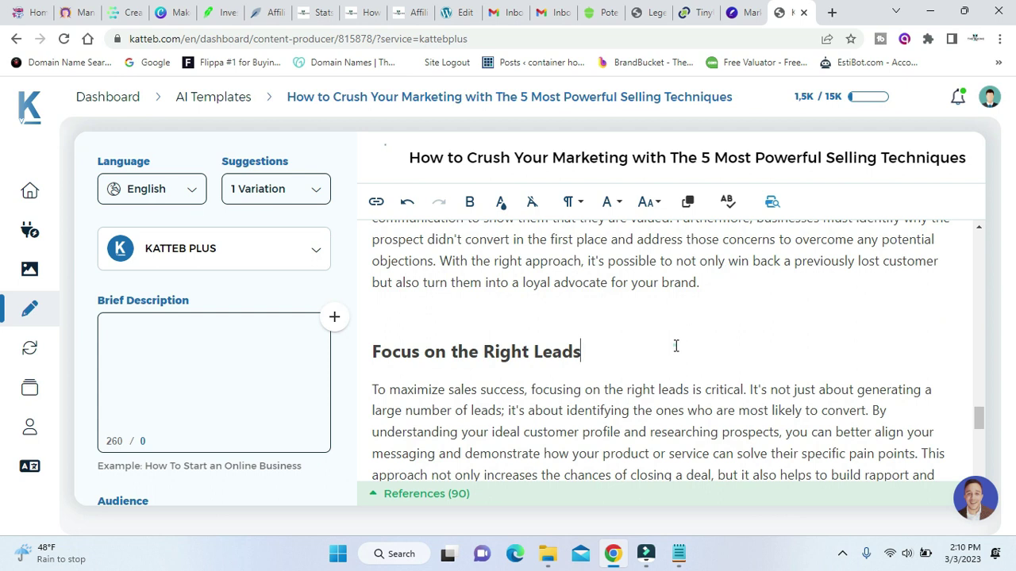
{"action": "key", "text": "Return"}
{"action": "scroll", "coordinate": [677, 346], "scroll_direction": "down", "scroll_amount": 1}
{"action": "scroll", "coordinate": [677, 346], "scroll_direction": "down", "scroll_amount": 1}
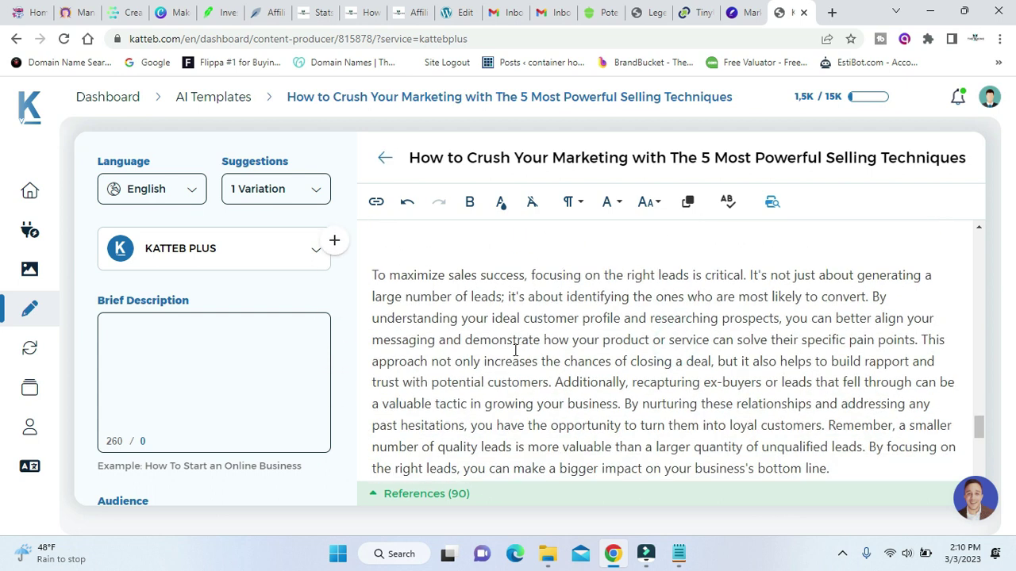
Split before "Additionally" and add a blank line below the Build a Solid B2B Sales Strategy heading.
{"action": "left_click", "coordinate": [552, 382]}
{"action": "key", "text": "Return"}
{"action": "key", "text": "Return"}
{"action": "scroll", "coordinate": [624, 363], "scroll_direction": "down", "scroll_amount": 3}
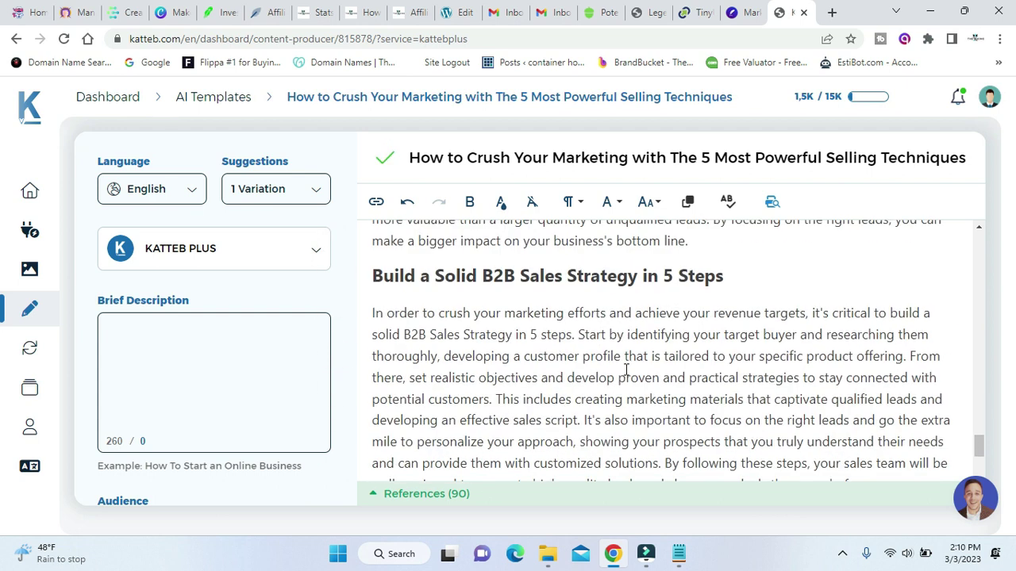
{"action": "scroll", "coordinate": [692, 380], "scroll_direction": "up", "scroll_amount": 2}
{"action": "left_click", "coordinate": [752, 424]}
{"action": "key", "text": "Return"}
{"action": "scroll", "coordinate": [722, 405], "scroll_direction": "down", "scroll_amount": 2}
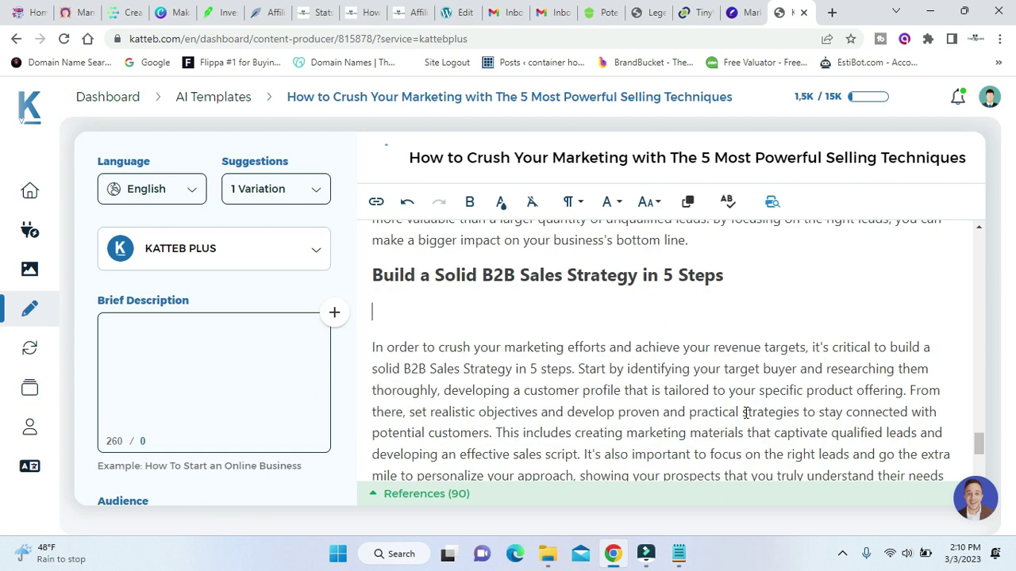
{"action": "scroll", "coordinate": [722, 402], "scroll_direction": "down", "scroll_amount": 1}
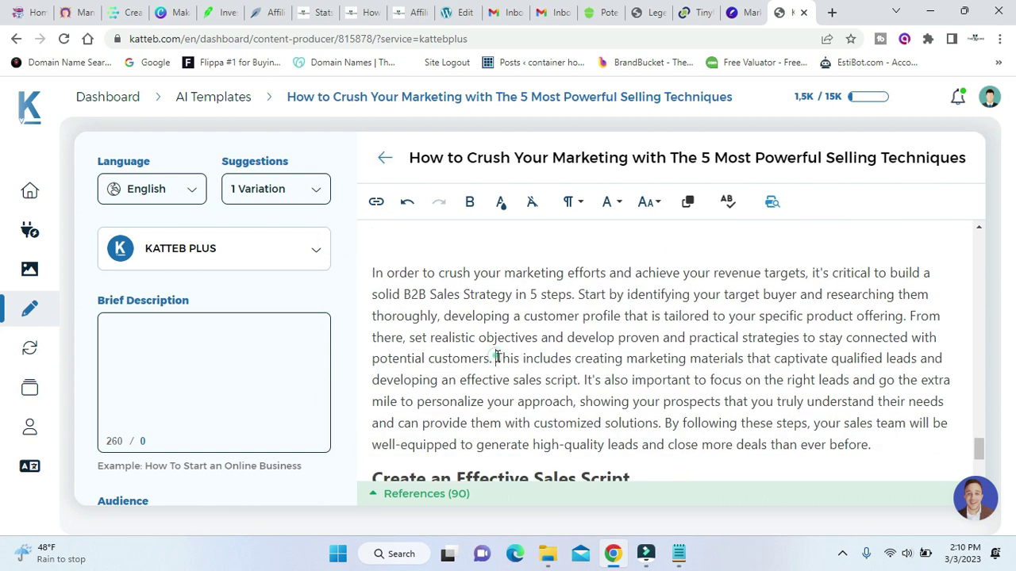
Break after "customers." and add blank lines around the "This includes" paragraph.
{"action": "left_click", "coordinate": [495, 358]}
{"action": "key", "text": "Return"}
{"action": "key", "text": "Return"}
{"action": "scroll", "coordinate": [640, 344], "scroll_direction": "down", "scroll_amount": 2}
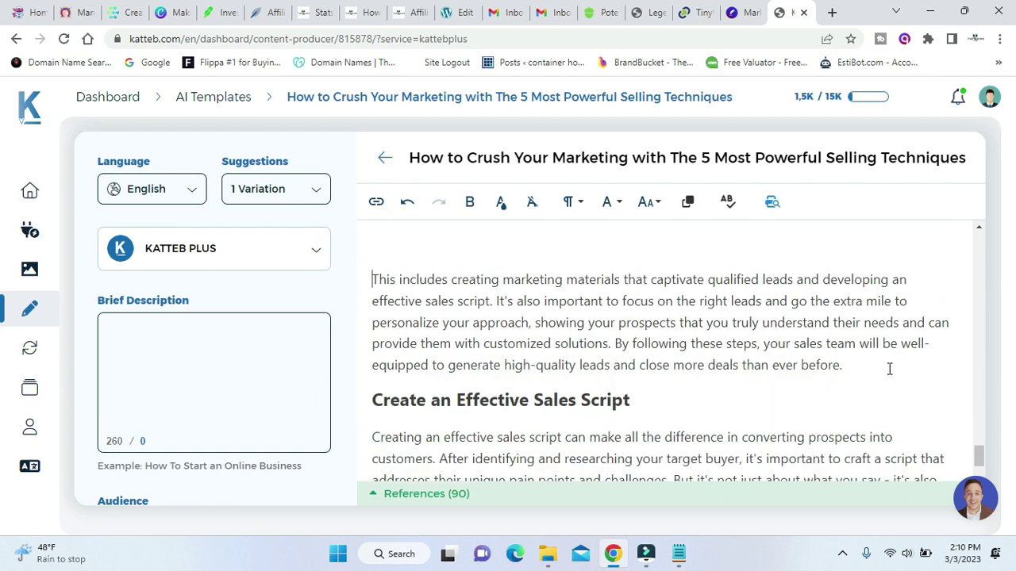
{"action": "left_click", "coordinate": [887, 367]}
{"action": "key", "text": "Return"}
{"action": "left_click", "coordinate": [707, 421]}
{"action": "scroll", "coordinate": [707, 421], "scroll_direction": "down", "scroll_amount": 3}
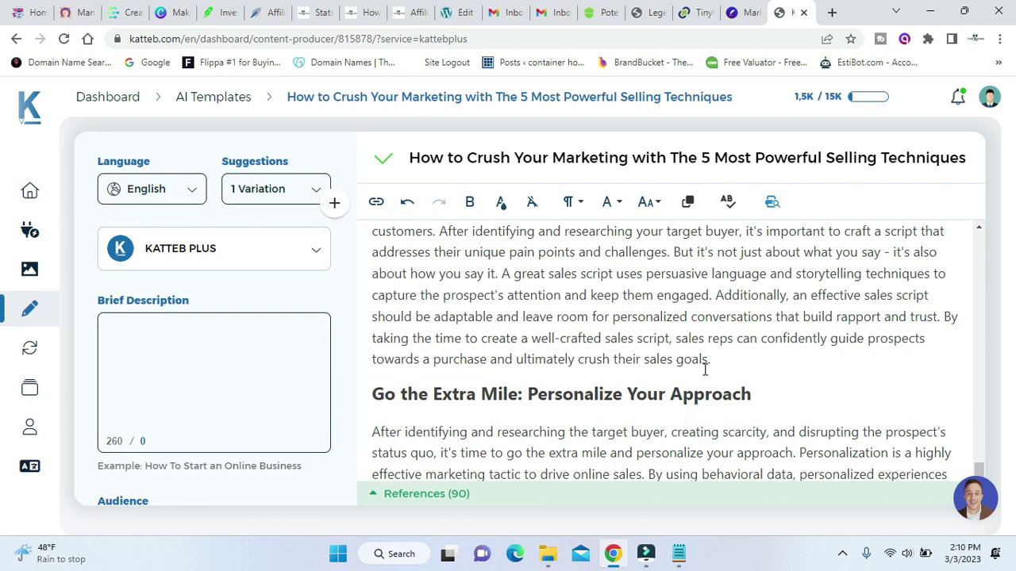
Split after "how you say it.", space the Go the Extra Mile heading, and break at "Moreover".
{"action": "key", "text": "Return"}
{"action": "left_click", "coordinate": [500, 346]}
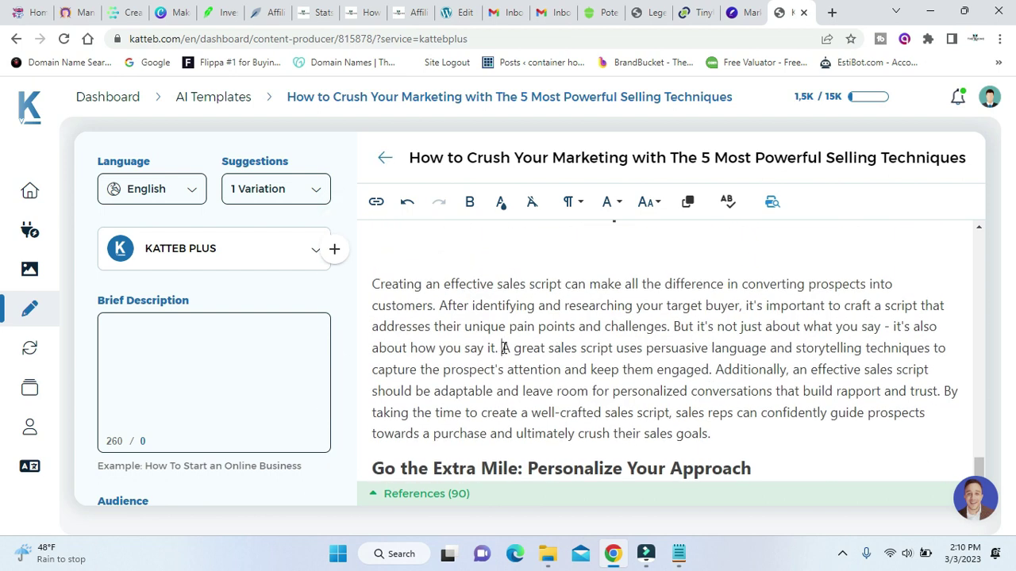
{"action": "key", "text": "Return"}
{"action": "key", "text": "Return"}
{"action": "scroll", "coordinate": [669, 357], "scroll_direction": "down", "scroll_amount": 3}
{"action": "left_click", "coordinate": [787, 312]}
{"action": "key", "text": "Return"}
{"action": "scroll", "coordinate": [715, 306], "scroll_direction": "down", "scroll_amount": 1}
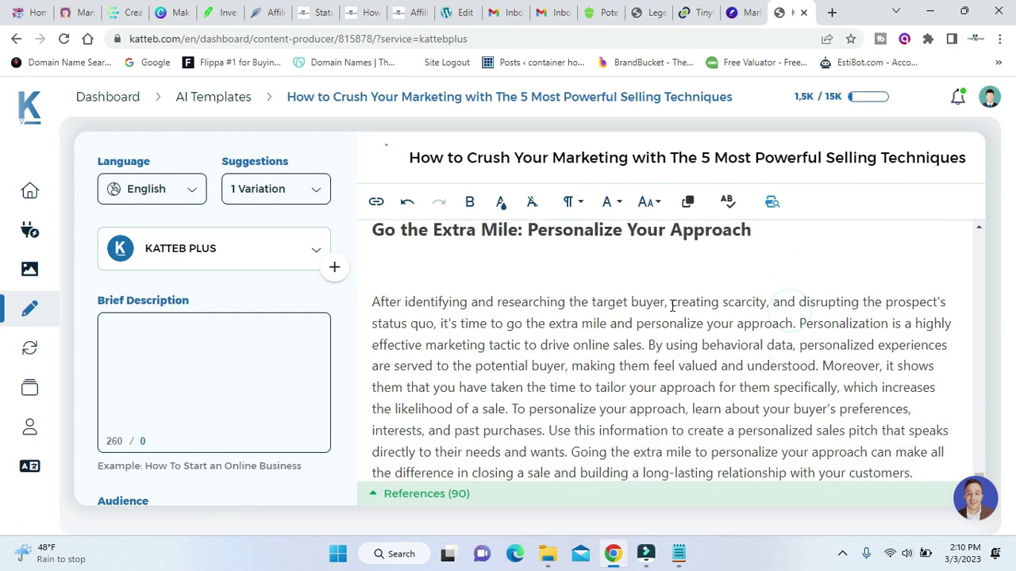
{"action": "left_click", "coordinate": [819, 365]}
{"action": "key", "text": "Return"}
{"action": "key", "text": "Return"}
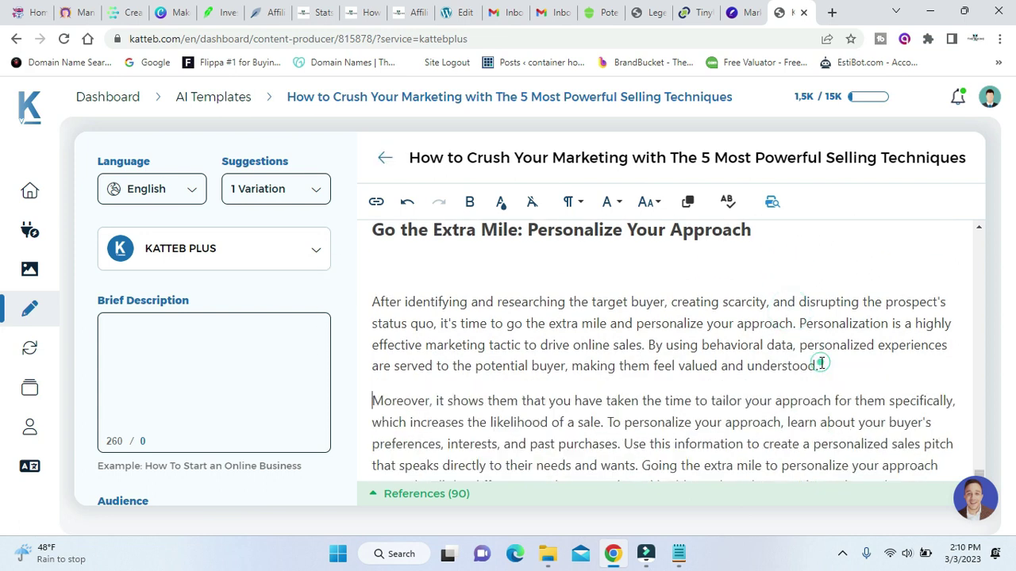
{"action": "scroll", "coordinate": [812, 359], "scroll_direction": "down", "scroll_amount": 1}
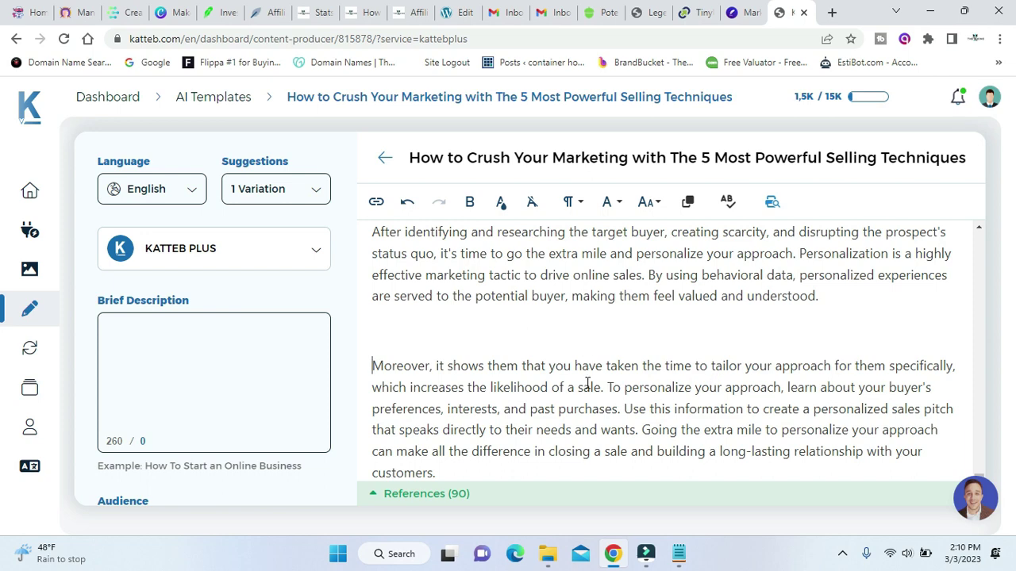
{"action": "scroll", "coordinate": [585, 381], "scroll_direction": "up", "scroll_amount": 5}
{"action": "scroll", "coordinate": [584, 380], "scroll_direction": "up", "scroll_amount": 15}
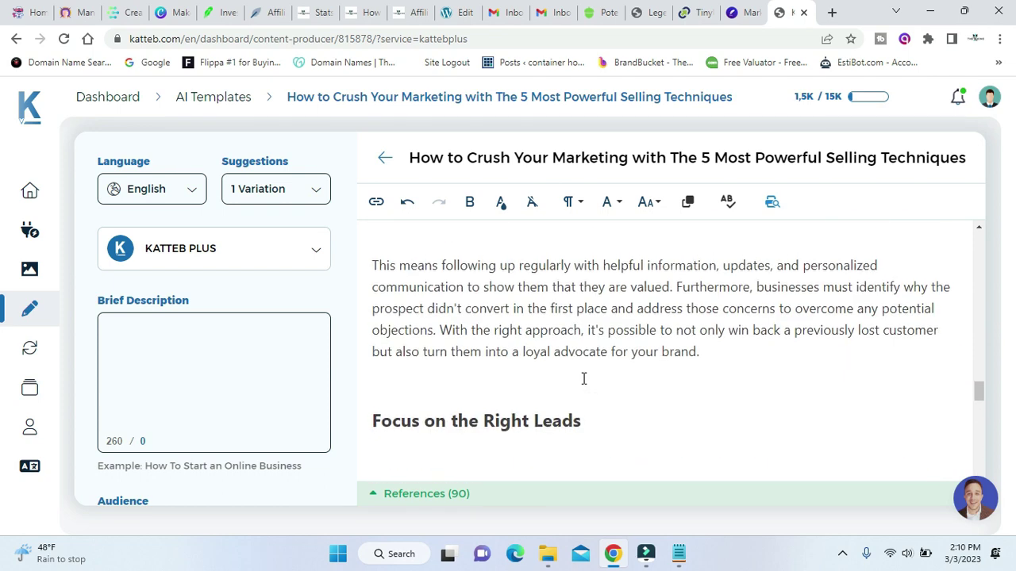
{"action": "scroll", "coordinate": [584, 379], "scroll_direction": "up", "scroll_amount": 15}
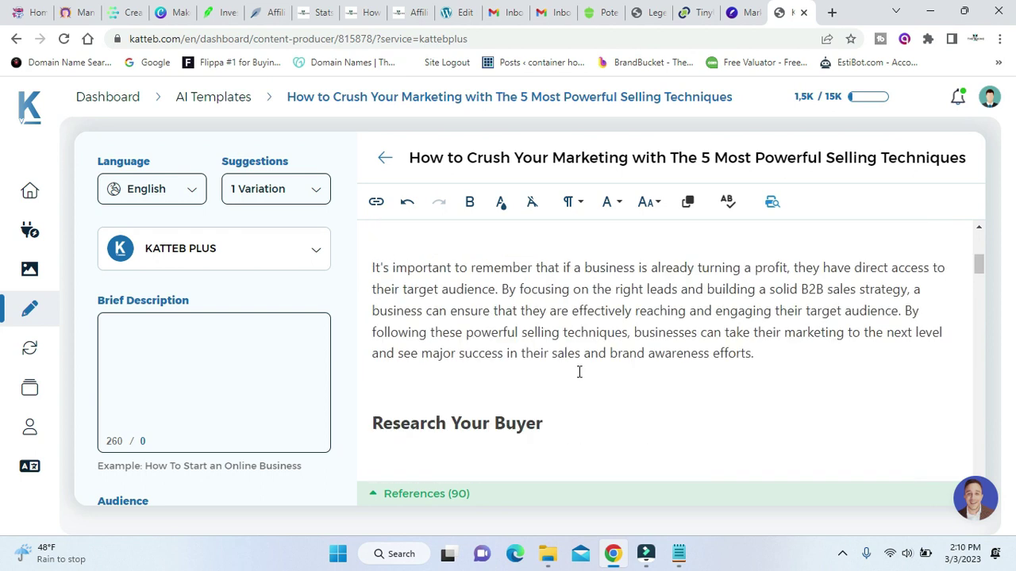
{"action": "left_click", "coordinate": [774, 204]}
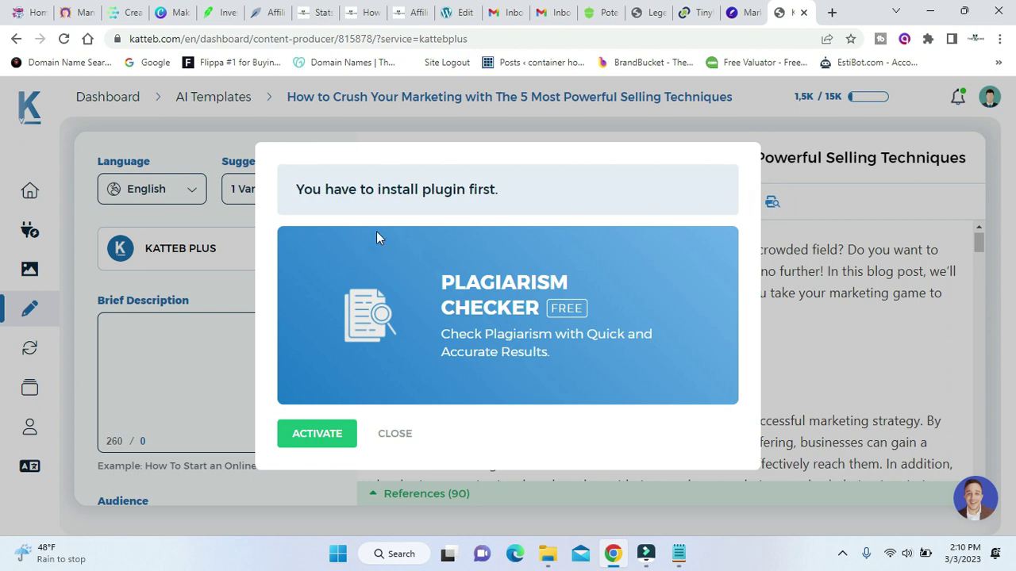
{"action": "left_click", "coordinate": [395, 437]}
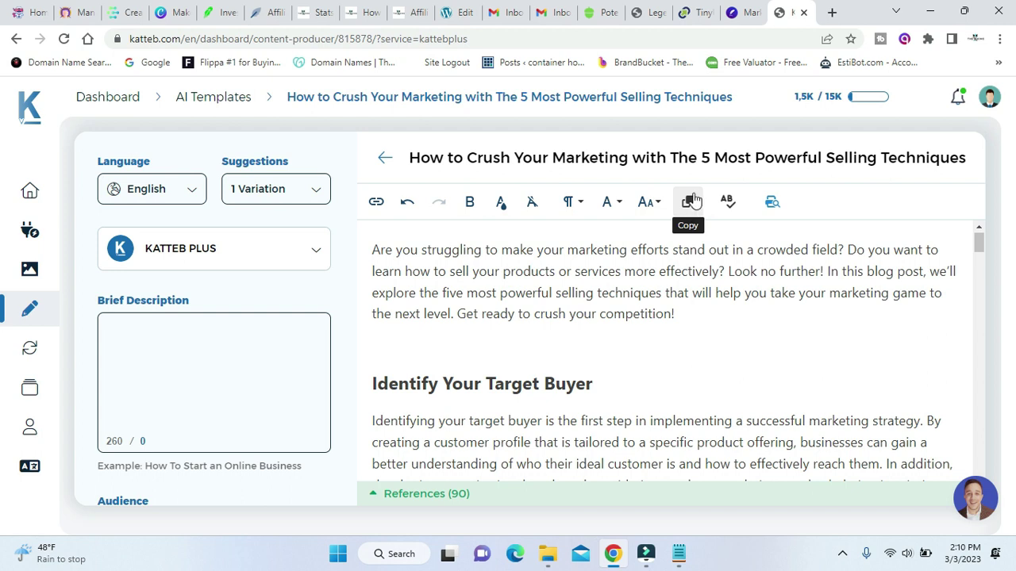
Open the upgrade page from the word quota bar, compare yearly and monthly prices, and pick Professionals monthly.
{"action": "left_click", "coordinate": [854, 98]}
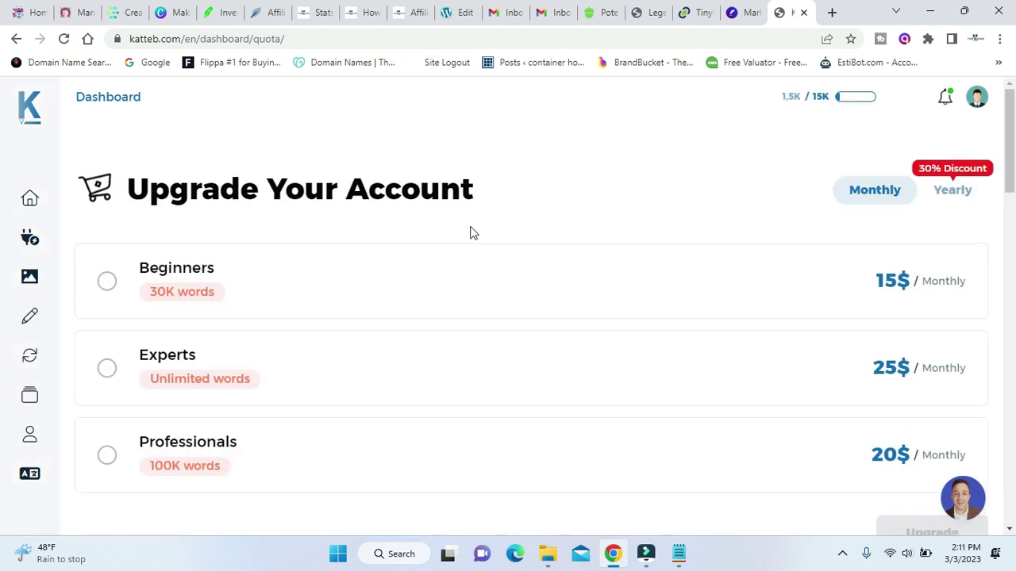
{"action": "left_click", "coordinate": [953, 195]}
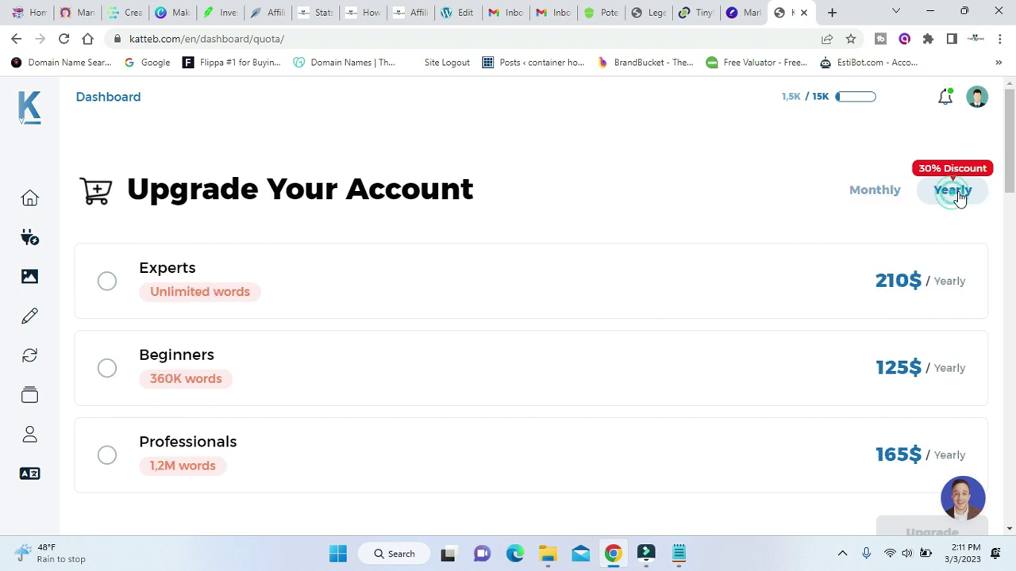
{"action": "left_click", "coordinate": [895, 196]}
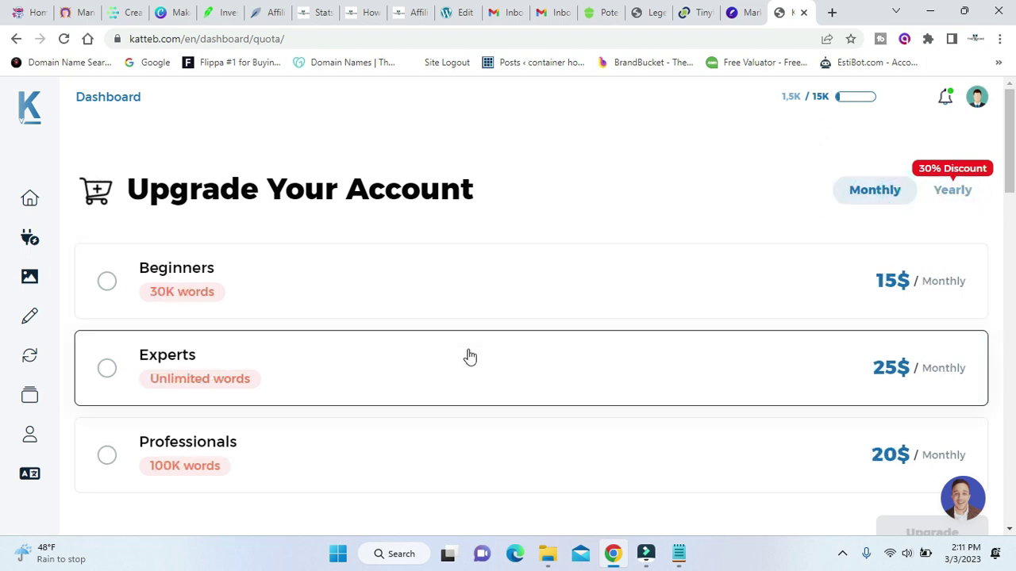
{"action": "scroll", "coordinate": [471, 356], "scroll_direction": "down", "scroll_amount": 1}
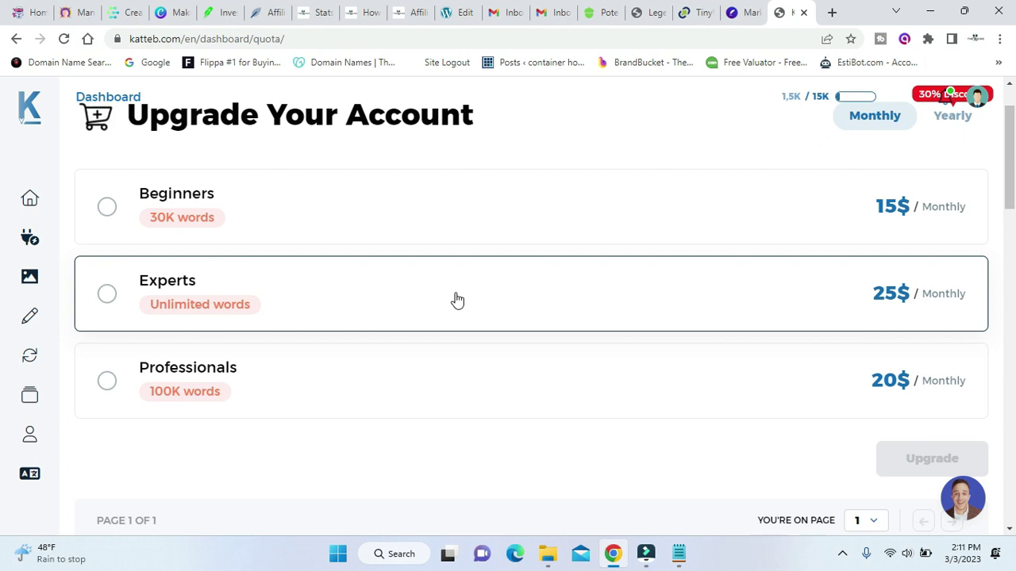
{"action": "left_click", "coordinate": [450, 370]}
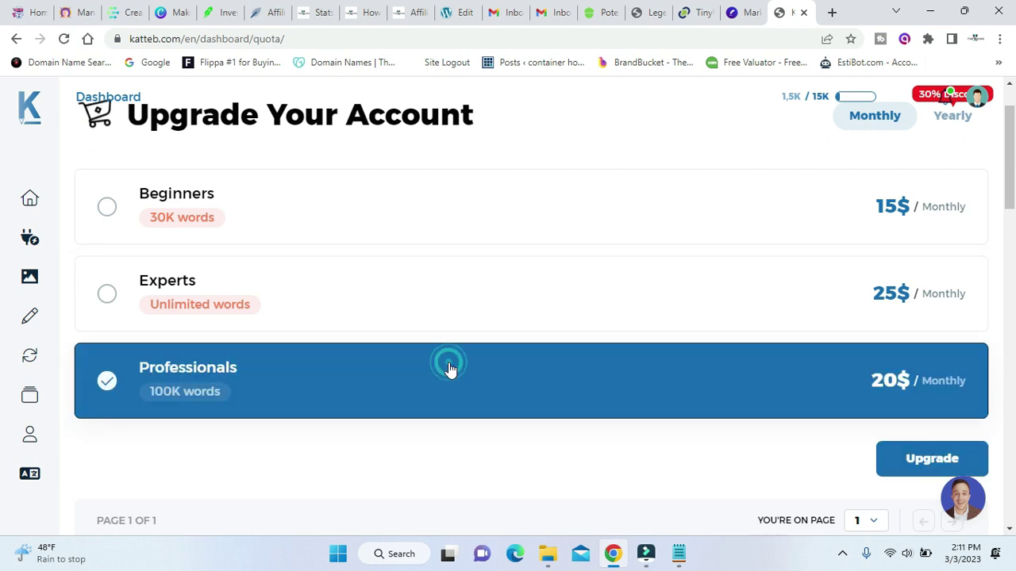
{"action": "scroll", "coordinate": [450, 369], "scroll_direction": "down", "scroll_amount": 3}
{"action": "scroll", "coordinate": [450, 365], "scroll_direction": "down", "scroll_amount": 3}
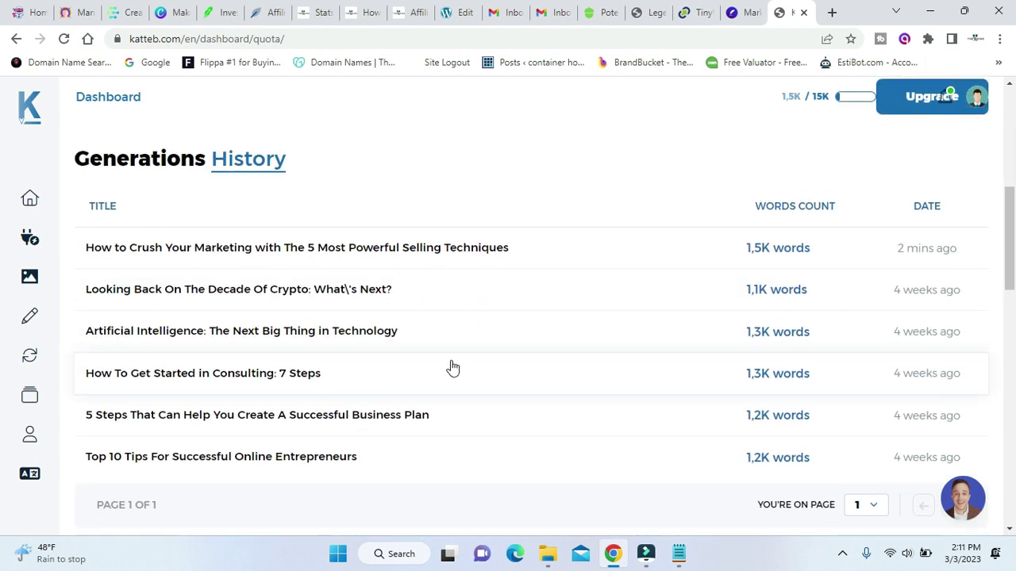
{"action": "scroll", "coordinate": [445, 349], "scroll_direction": "down", "scroll_amount": 1}
{"action": "scroll", "coordinate": [352, 257], "scroll_direction": "up", "scroll_amount": 2}
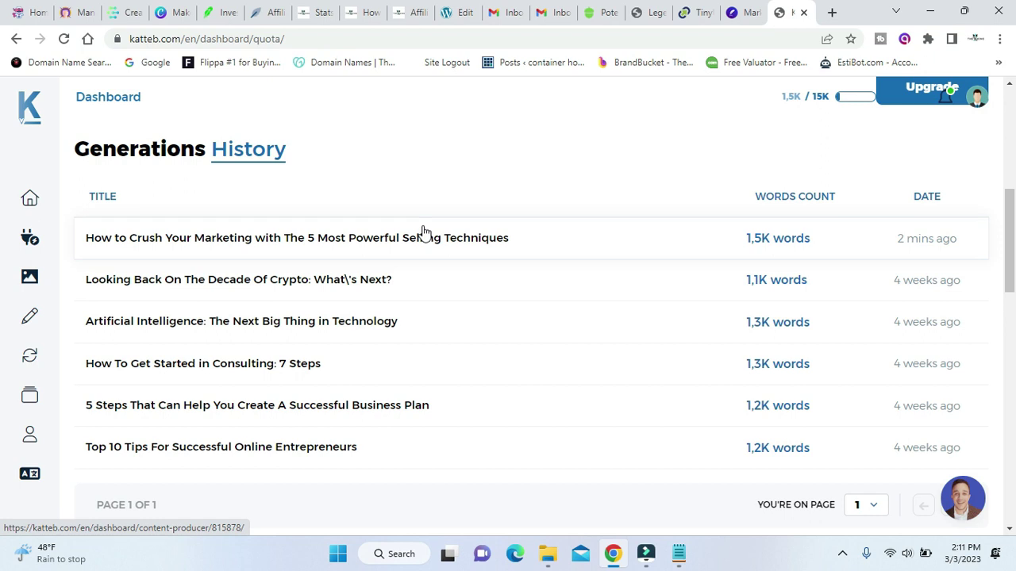
{"action": "scroll", "coordinate": [349, 349], "scroll_direction": "down", "scroll_amount": 5}
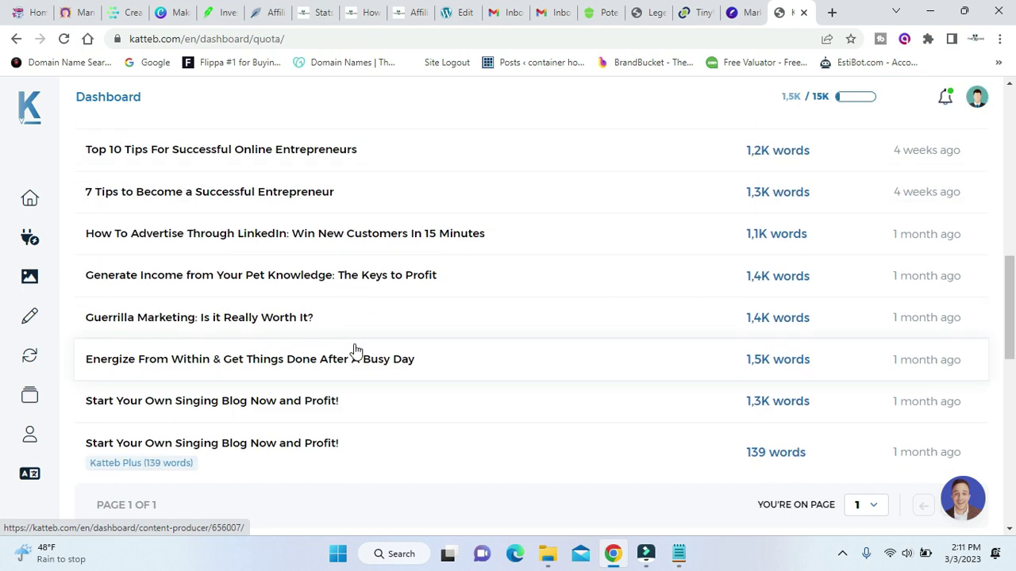
{"action": "scroll", "coordinate": [357, 347], "scroll_direction": "up", "scroll_amount": 10}
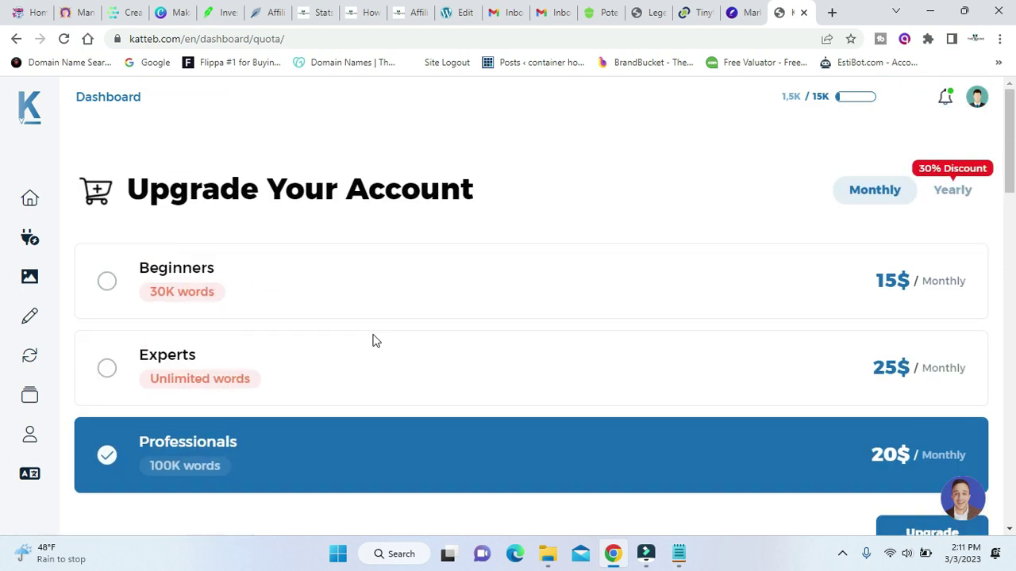
{"action": "scroll", "coordinate": [376, 341], "scroll_direction": "down", "scroll_amount": 2}
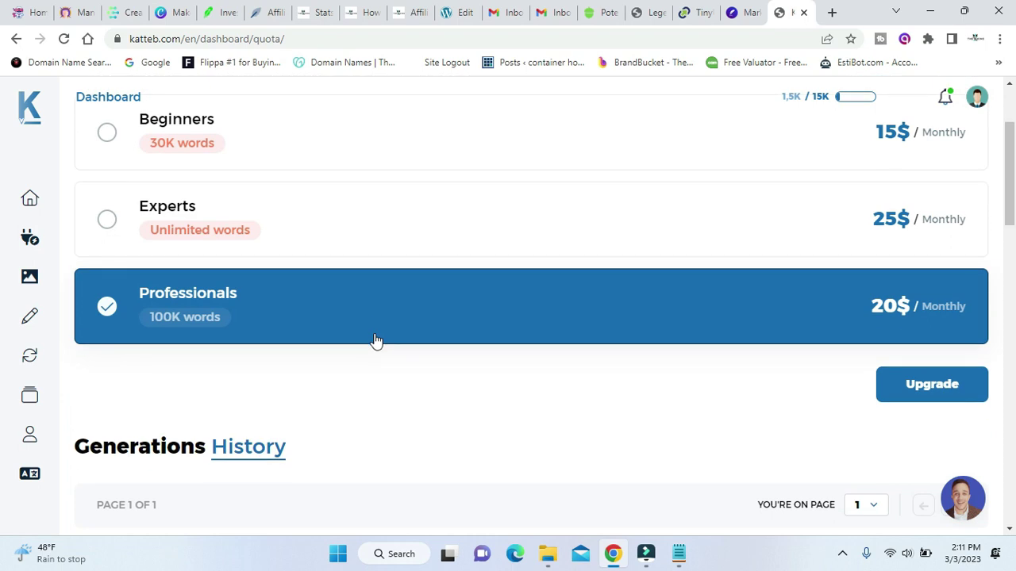
{"action": "scroll", "coordinate": [374, 341], "scroll_direction": "up", "scroll_amount": 2}
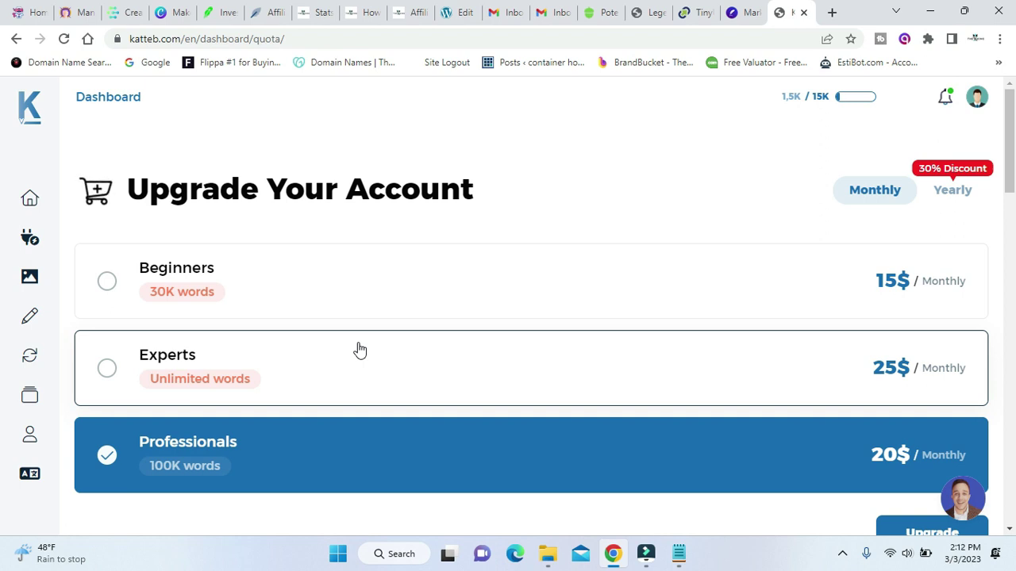
{"action": "left_click", "coordinate": [746, 13]}
{"action": "scroll", "coordinate": [629, 177], "scroll_direction": "up", "scroll_amount": 3}
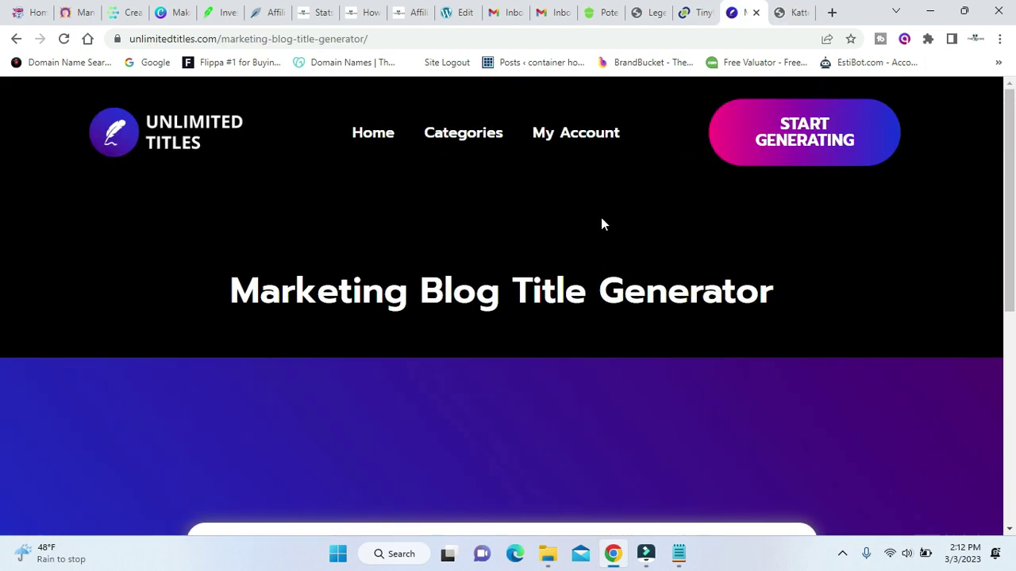
{"action": "scroll", "coordinate": [587, 286], "scroll_direction": "down", "scroll_amount": 2}
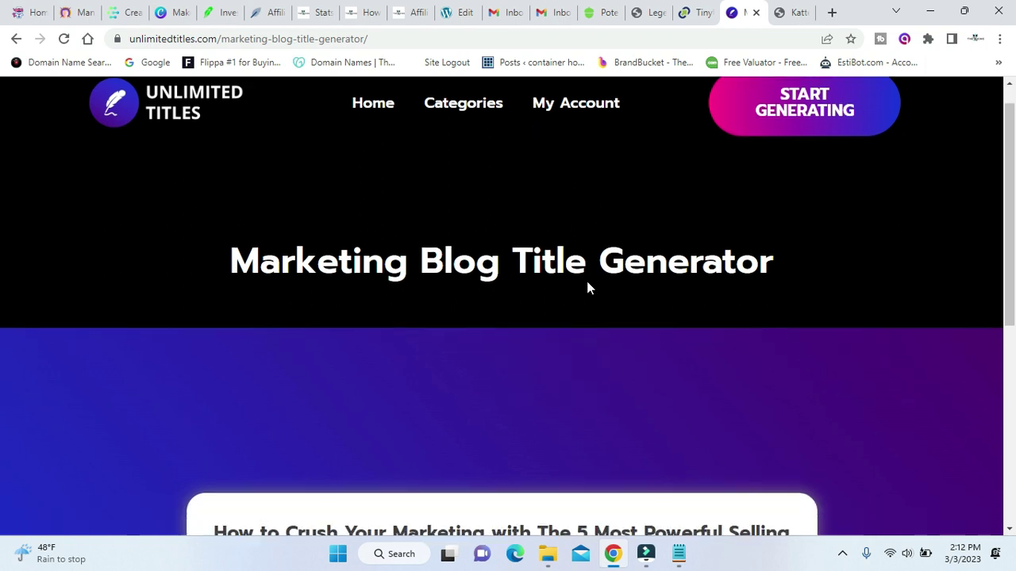
{"action": "scroll", "coordinate": [540, 381], "scroll_direction": "up", "scroll_amount": 2}
{"action": "left_click", "coordinate": [781, 14]}
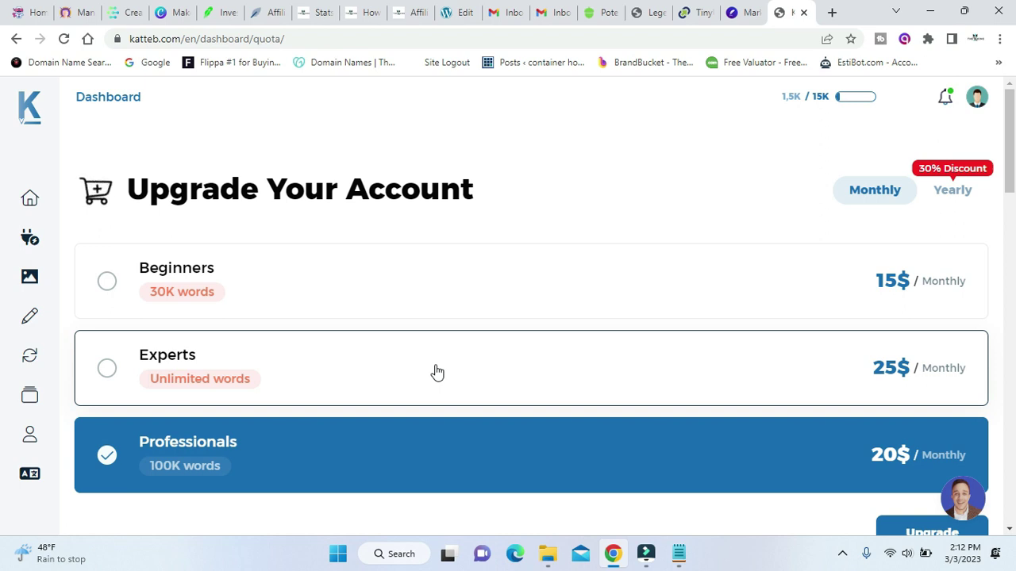
View yearly prices, switch back to monthly, and select the Experts plan.
{"action": "left_click", "coordinate": [951, 191]}
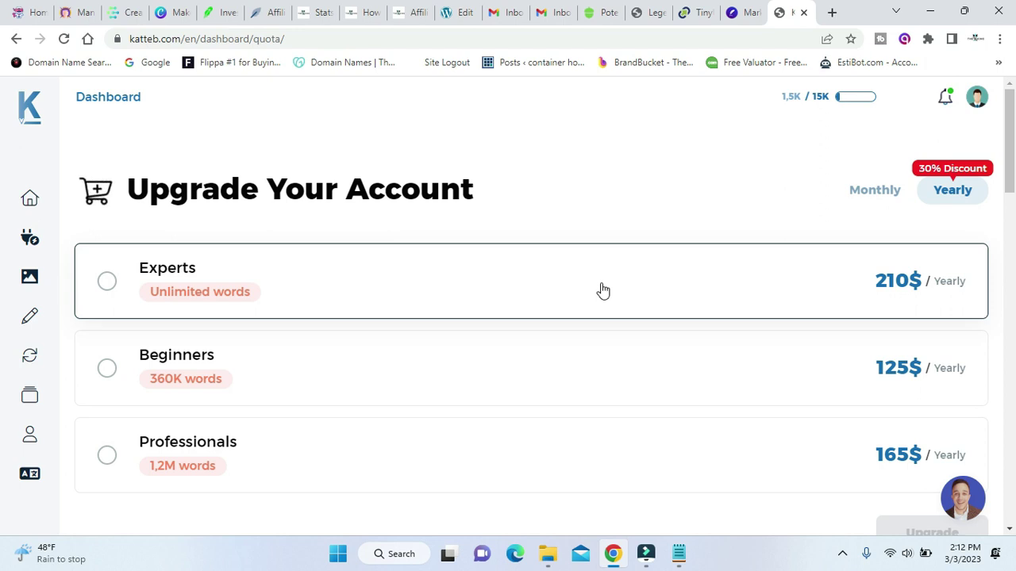
{"action": "left_click", "coordinate": [862, 195]}
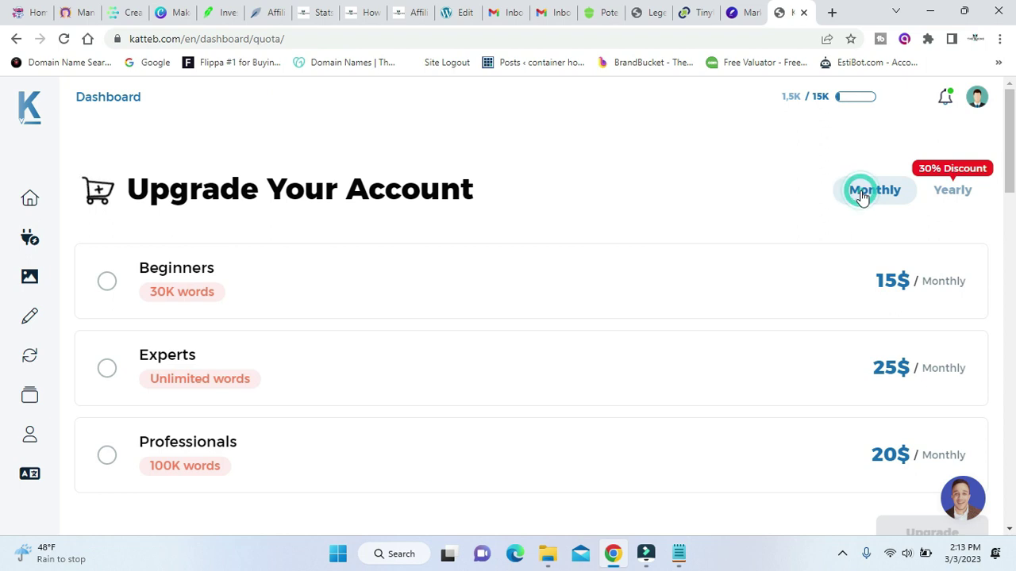
{"action": "left_click", "coordinate": [526, 398]}
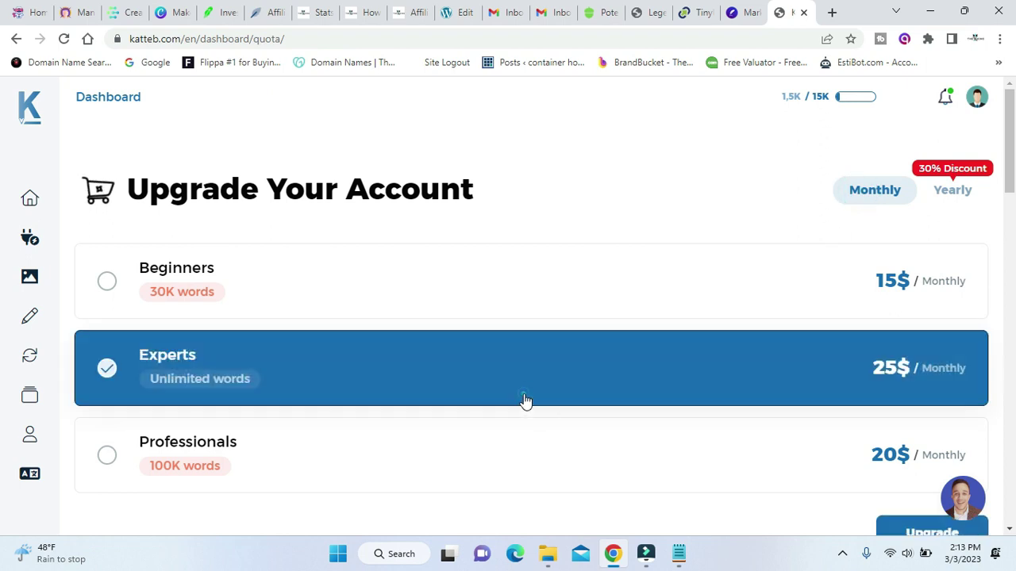
{"action": "left_click", "coordinate": [524, 394]}
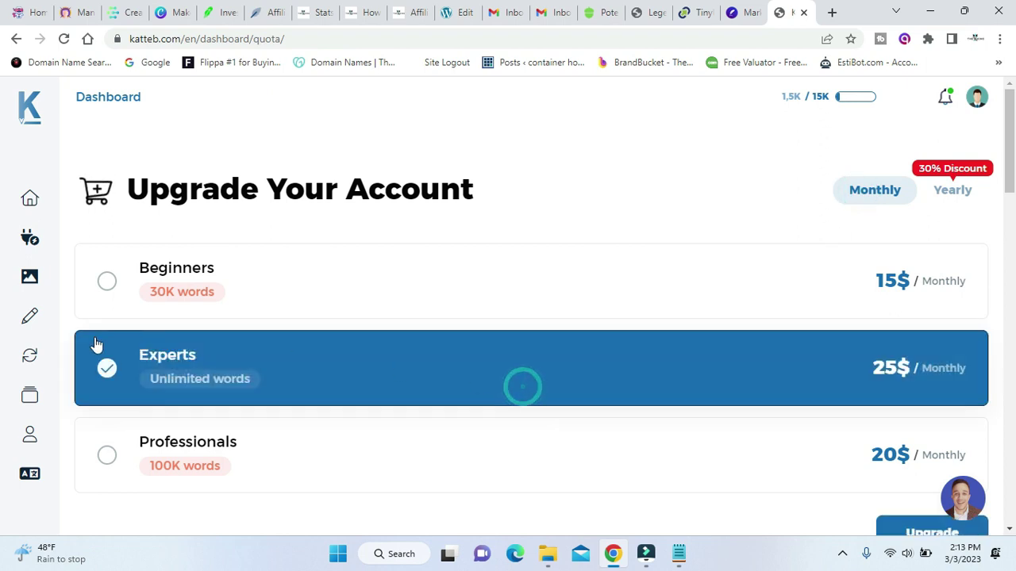
Try the Beginners plan, then settle on the Experts plan with unlimited words at 25$ per month.
{"action": "left_click", "coordinate": [395, 308]}
{"action": "left_click", "coordinate": [100, 367]}
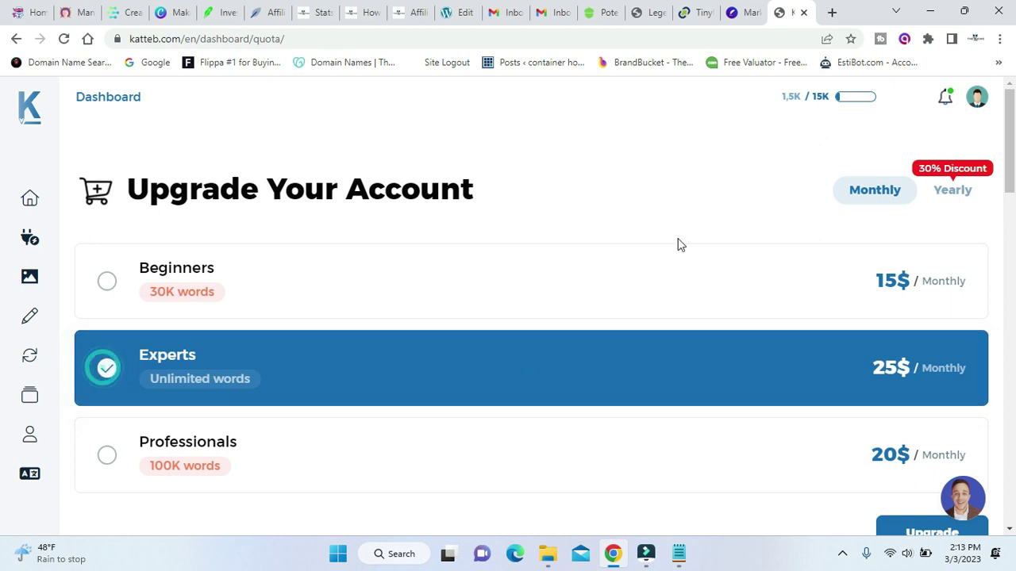
{"action": "left_click", "coordinate": [640, 297]}
{"action": "scroll", "coordinate": [607, 318], "scroll_direction": "down", "scroll_amount": 2}
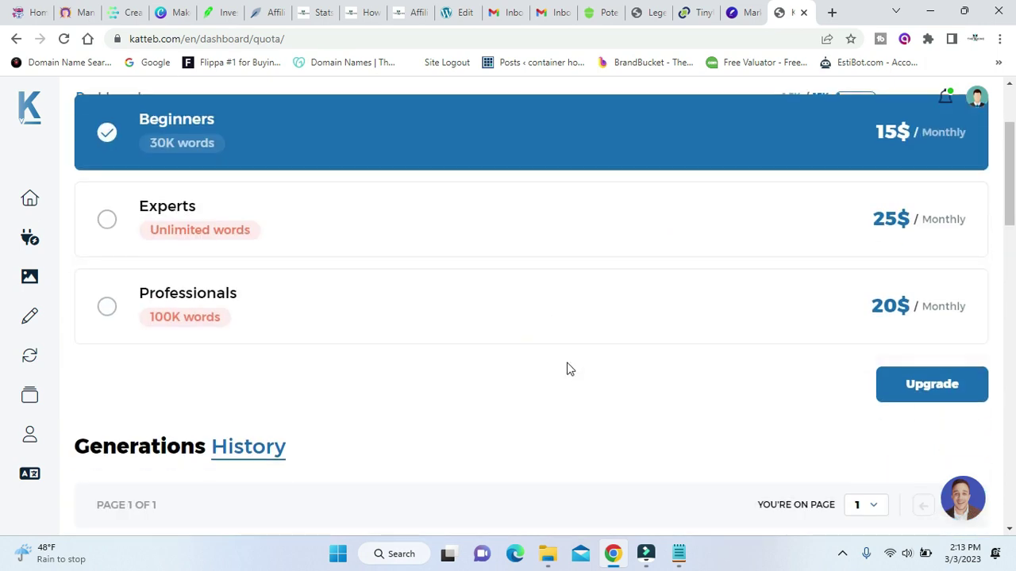
{"action": "scroll", "coordinate": [568, 365], "scroll_direction": "up", "scroll_amount": 1}
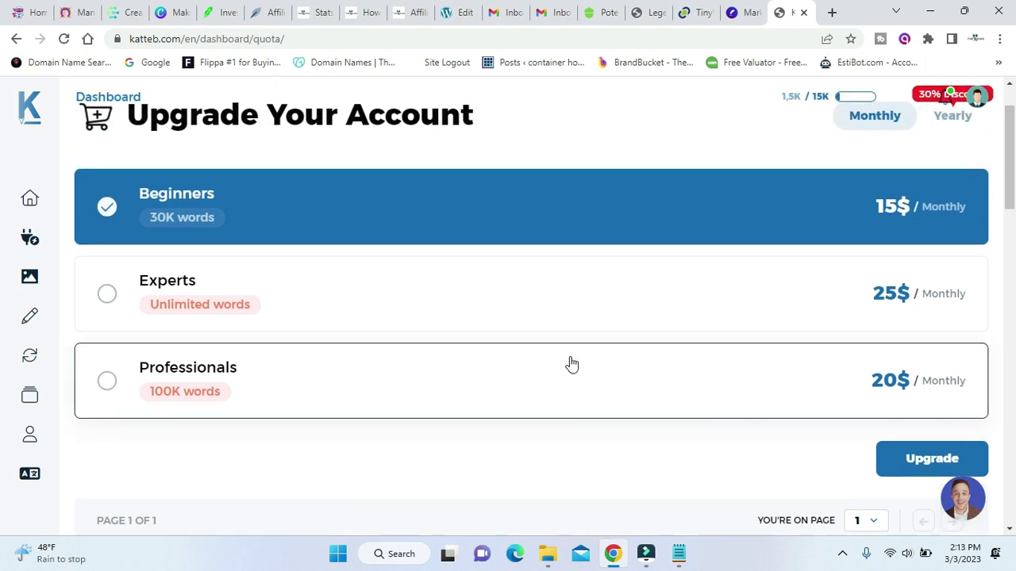
{"action": "scroll", "coordinate": [571, 363], "scroll_direction": "up", "scroll_amount": 1}
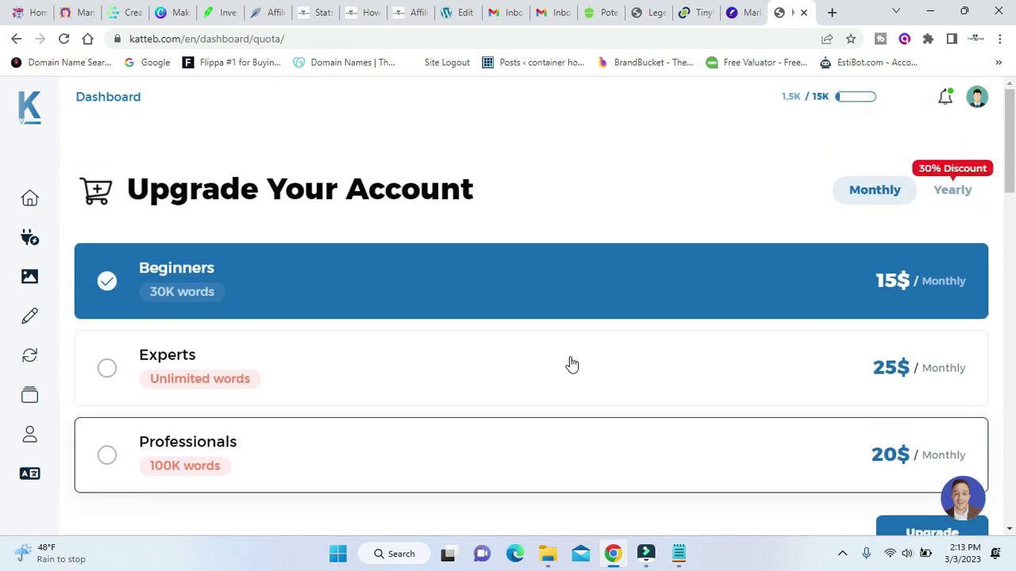
{"action": "left_click", "coordinate": [570, 362]}
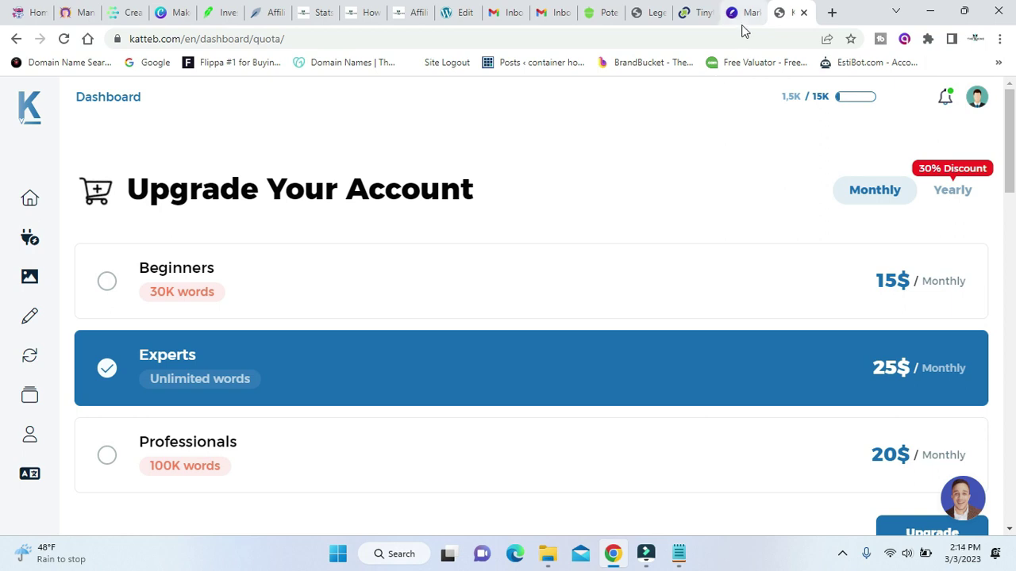
{"action": "mouse_move", "coordinate": [744, 29]}
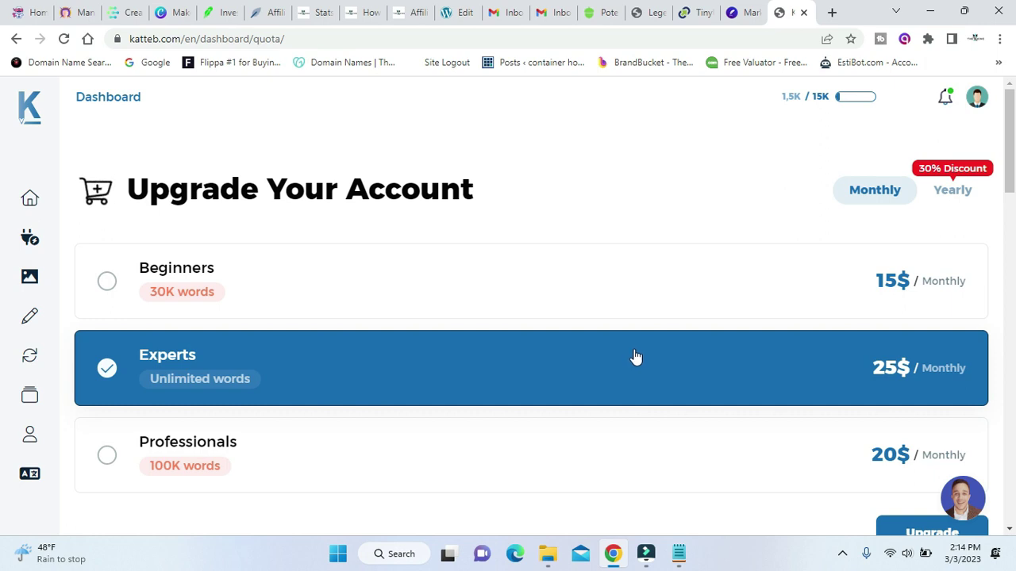
Show the yearly plan rates (125$–210$), then return to monthly prices of 15$, 20$ and 25$.
{"action": "left_click", "coordinate": [537, 387]}
{"action": "scroll", "coordinate": [536, 387], "scroll_direction": "down", "scroll_amount": 2}
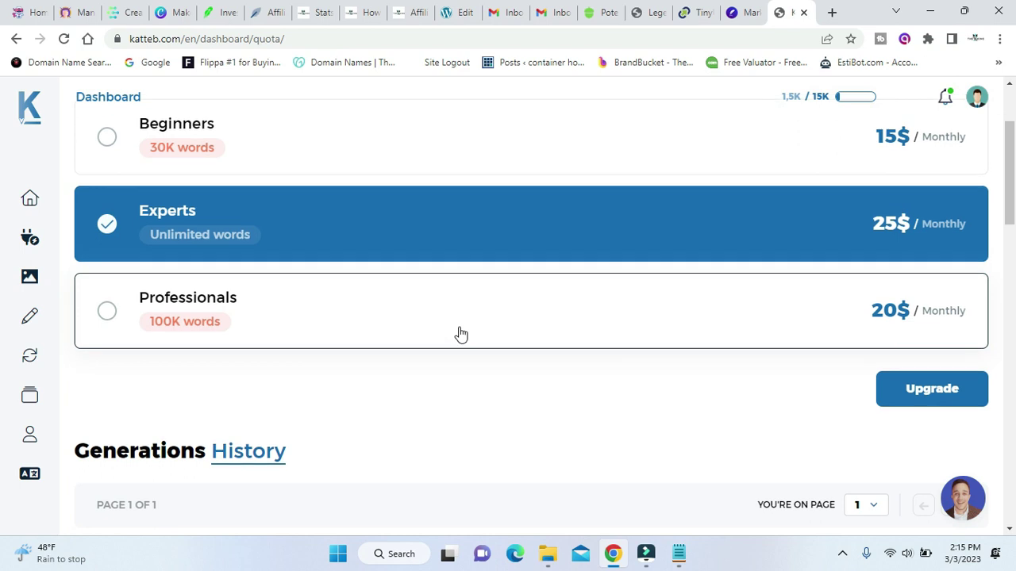
{"action": "scroll", "coordinate": [468, 318], "scroll_direction": "up", "scroll_amount": 2}
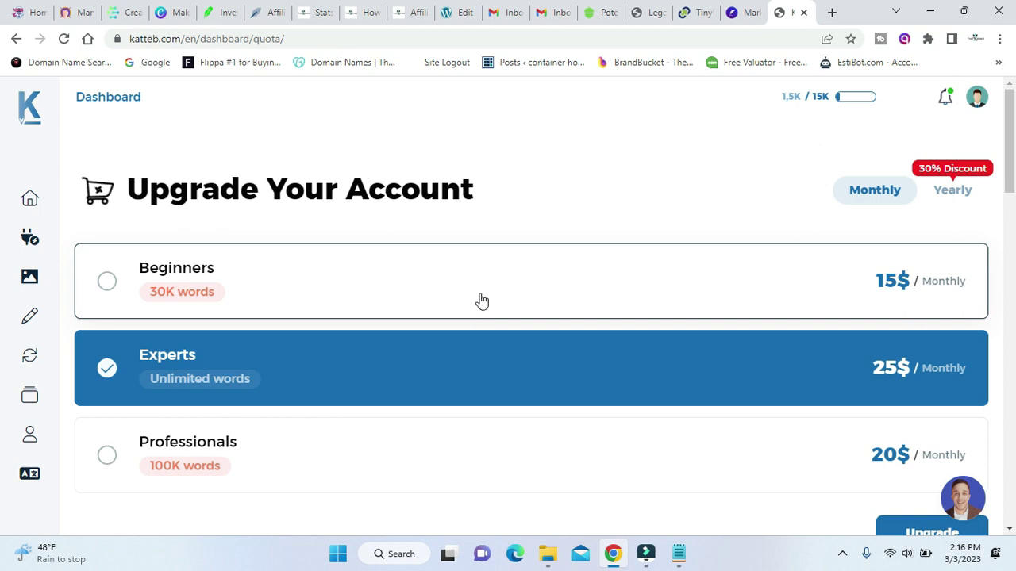
{"action": "left_click", "coordinate": [960, 197]}
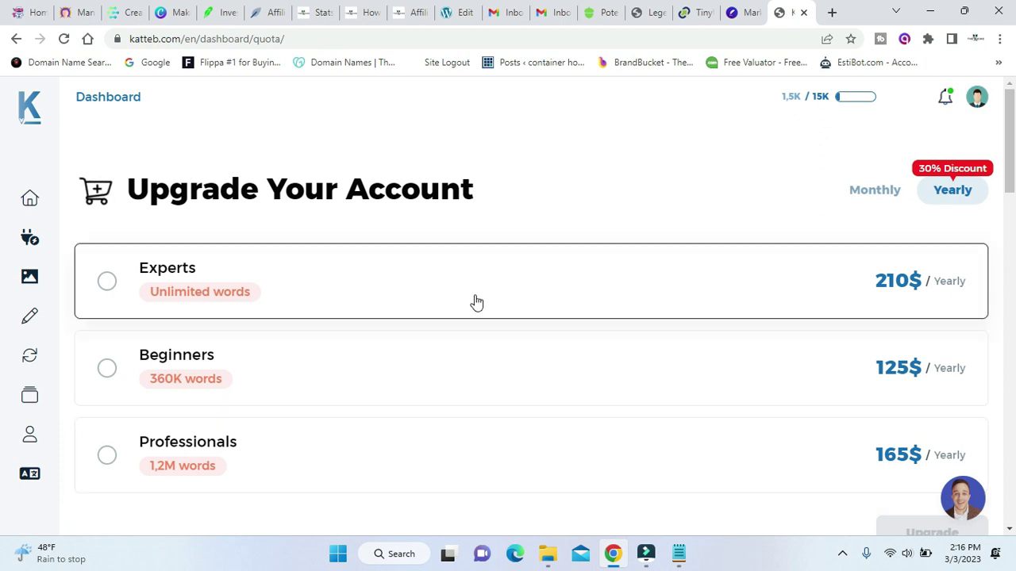
{"action": "left_click", "coordinate": [909, 196]}
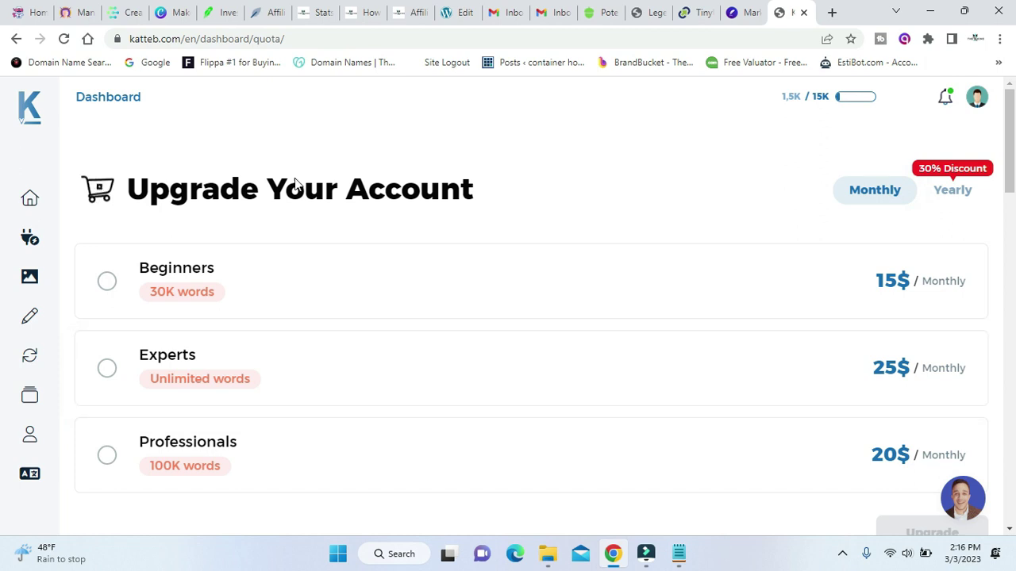
Return to the dashboard and scroll past Pitch Deck, Summarizer and Blog Outline to the Affiliate and Roadmap cards.
{"action": "left_click", "coordinate": [32, 198]}
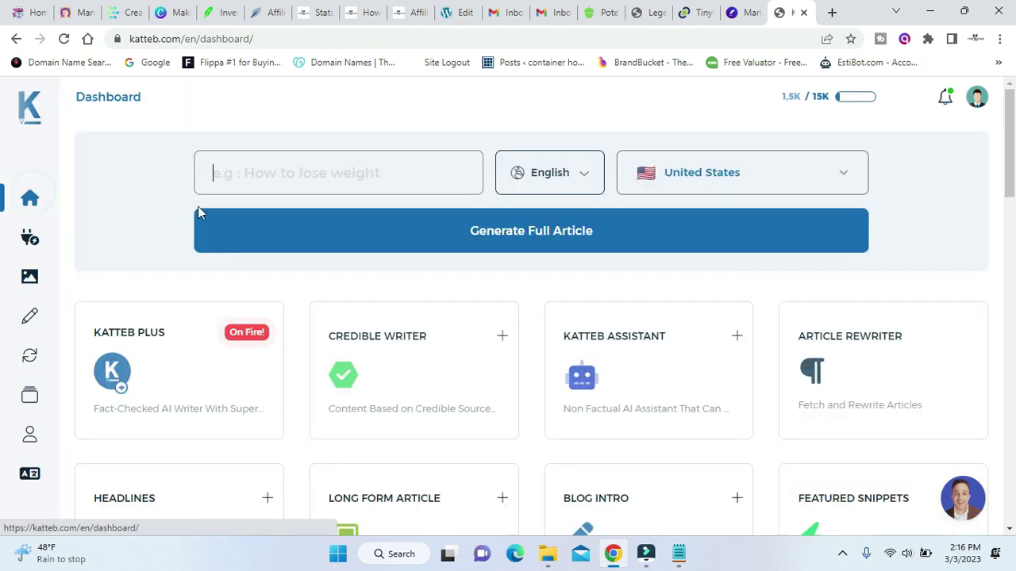
{"action": "scroll", "coordinate": [585, 343], "scroll_direction": "down", "scroll_amount": 1}
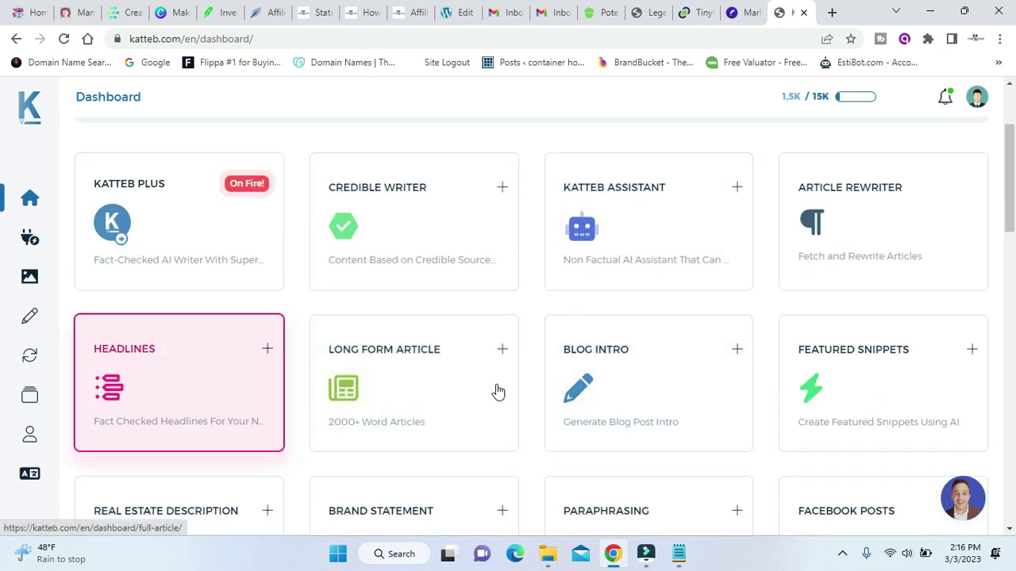
{"action": "scroll", "coordinate": [767, 374], "scroll_direction": "down", "scroll_amount": 3}
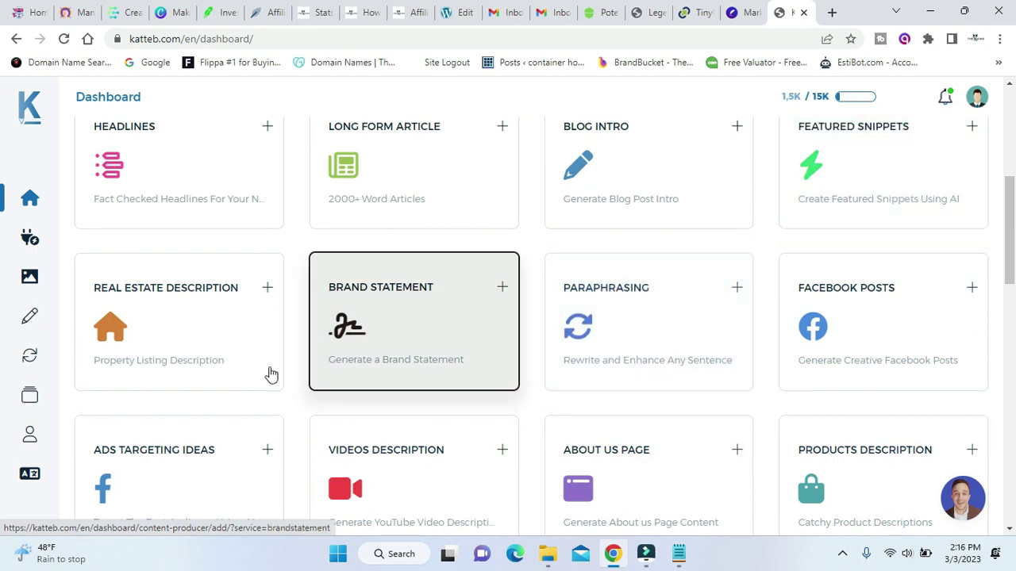
{"action": "scroll", "coordinate": [543, 388], "scroll_direction": "down", "scroll_amount": 4}
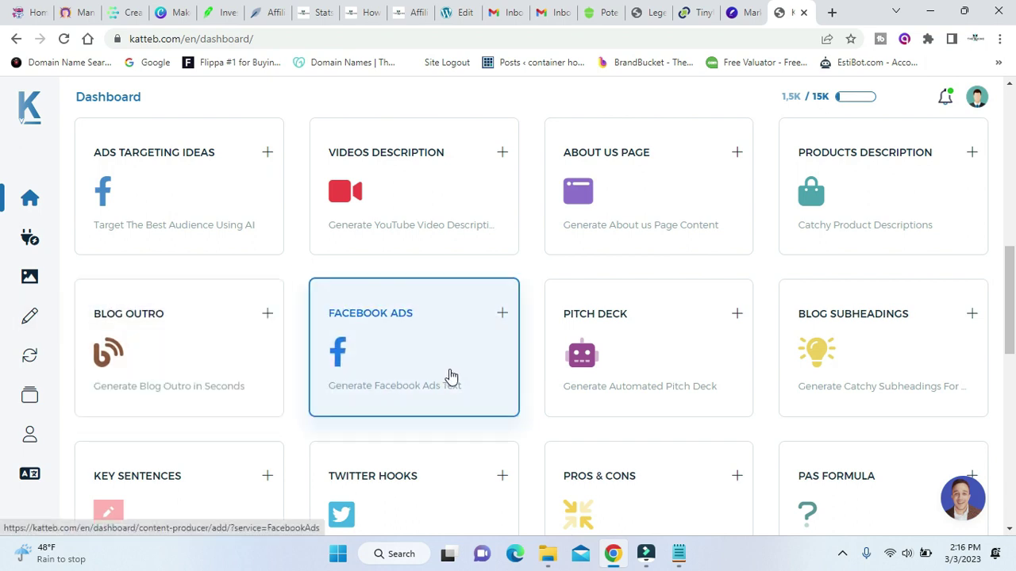
{"action": "scroll", "coordinate": [683, 368], "scroll_direction": "down", "scroll_amount": 2}
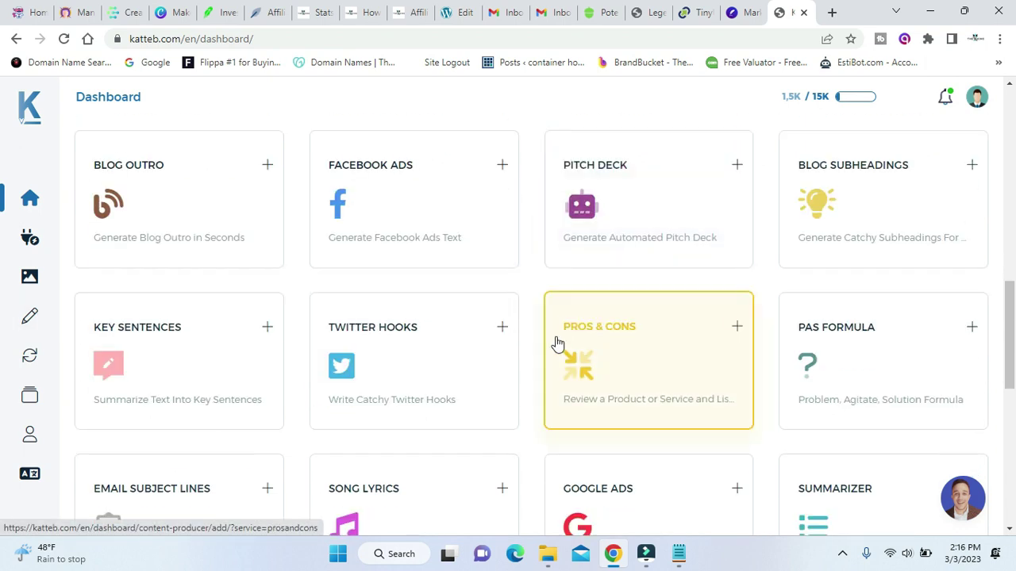
{"action": "scroll", "coordinate": [536, 342], "scroll_direction": "down", "scroll_amount": 3}
{"action": "scroll", "coordinate": [535, 341], "scroll_direction": "up", "scroll_amount": 3}
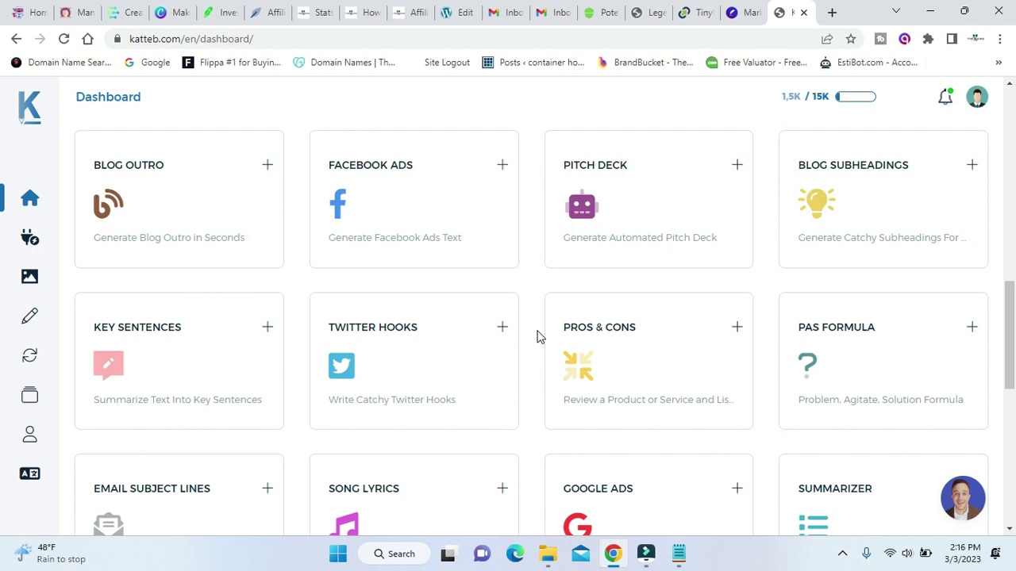
{"action": "scroll", "coordinate": [537, 336], "scroll_direction": "down", "scroll_amount": 4}
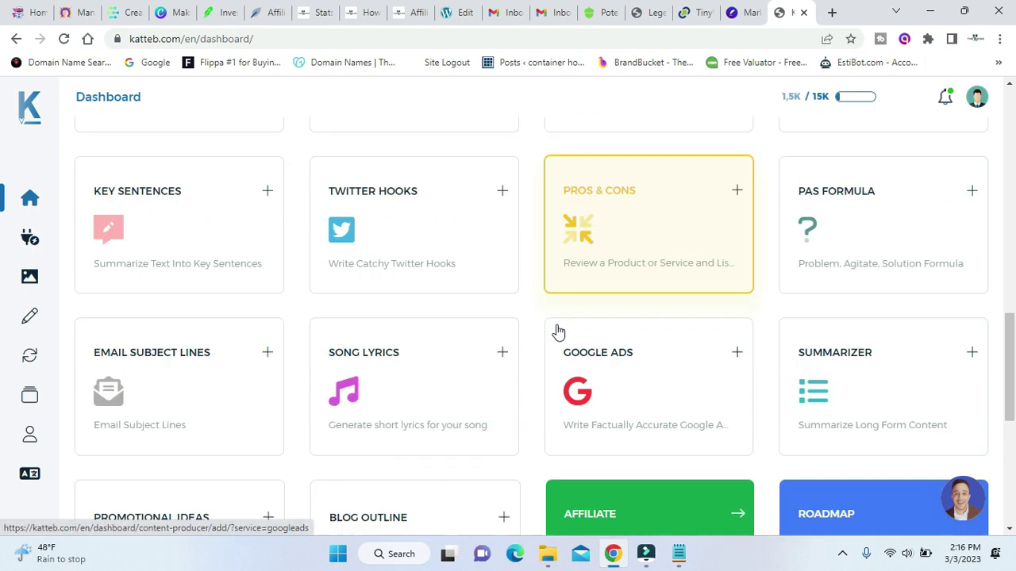
{"action": "scroll", "coordinate": [537, 337], "scroll_direction": "down", "scroll_amount": 1}
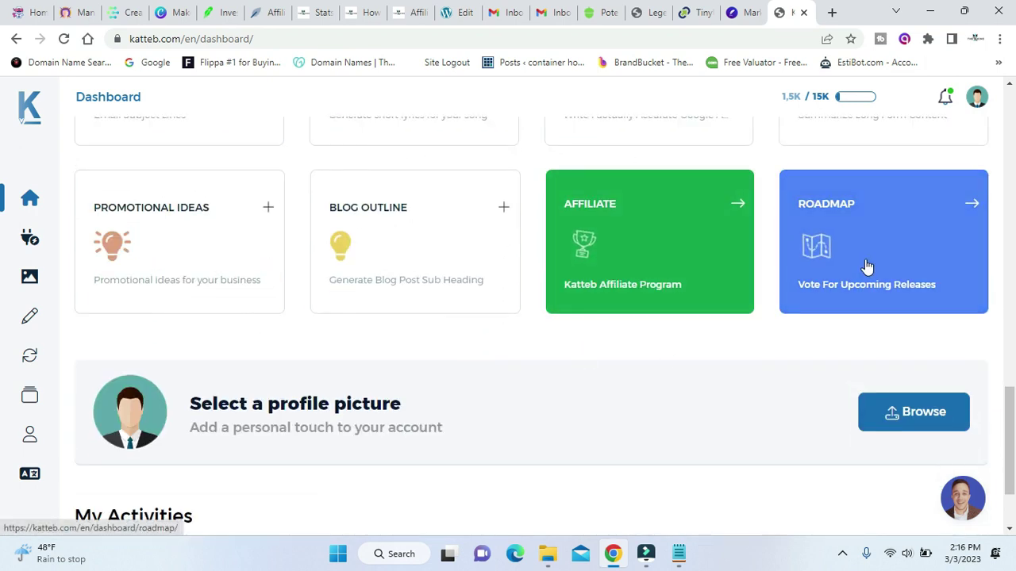
{"action": "scroll", "coordinate": [674, 340], "scroll_direction": "down", "scroll_amount": 1}
{"action": "scroll", "coordinate": [676, 340], "scroll_direction": "up", "scroll_amount": 2}
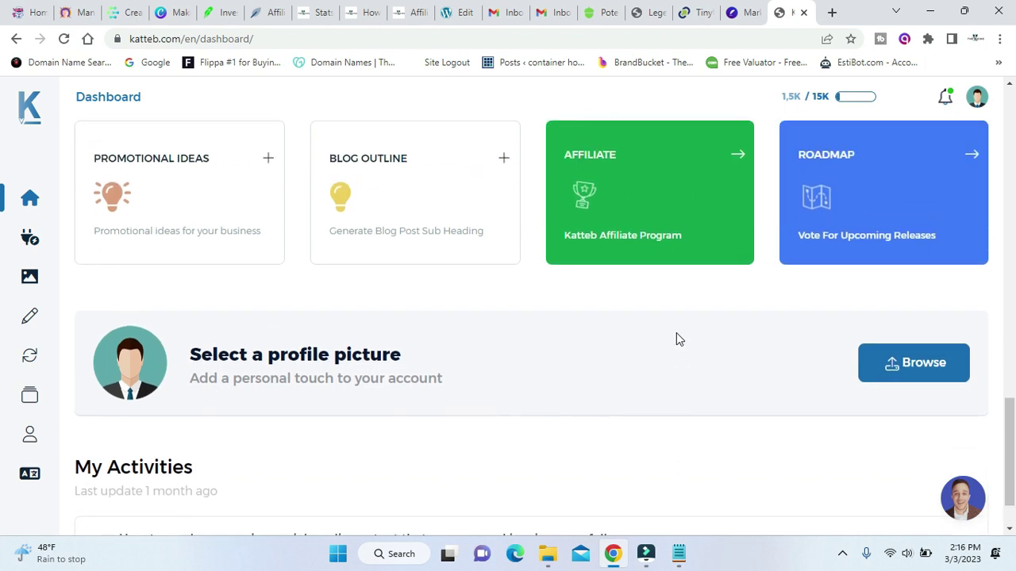
Open the Roadmap page and scroll through its Feature Releases, Coming Soon and Live lists, then back up.
{"action": "left_click", "coordinate": [820, 326]}
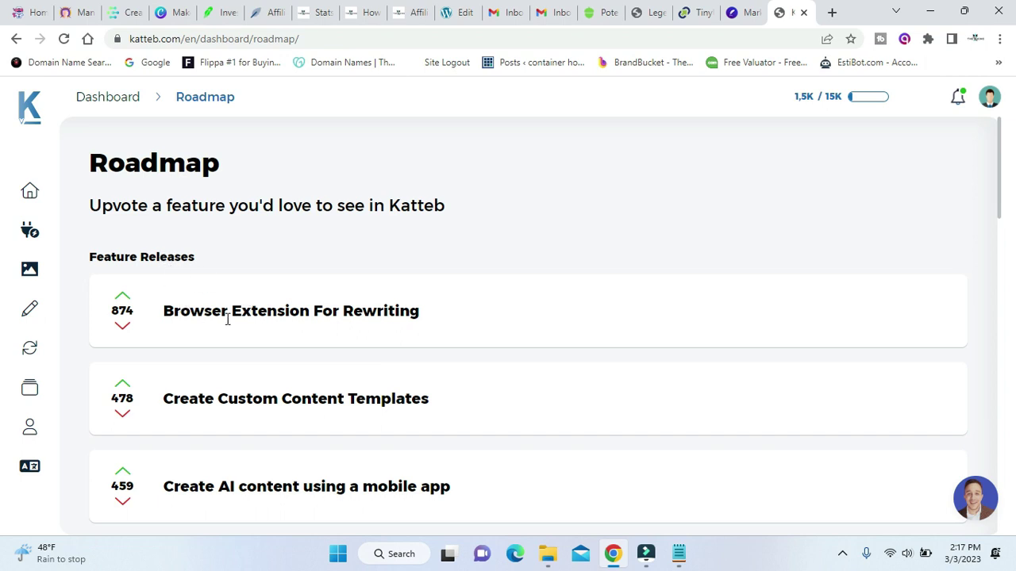
{"action": "scroll", "coordinate": [406, 391], "scroll_direction": "down", "scroll_amount": 2}
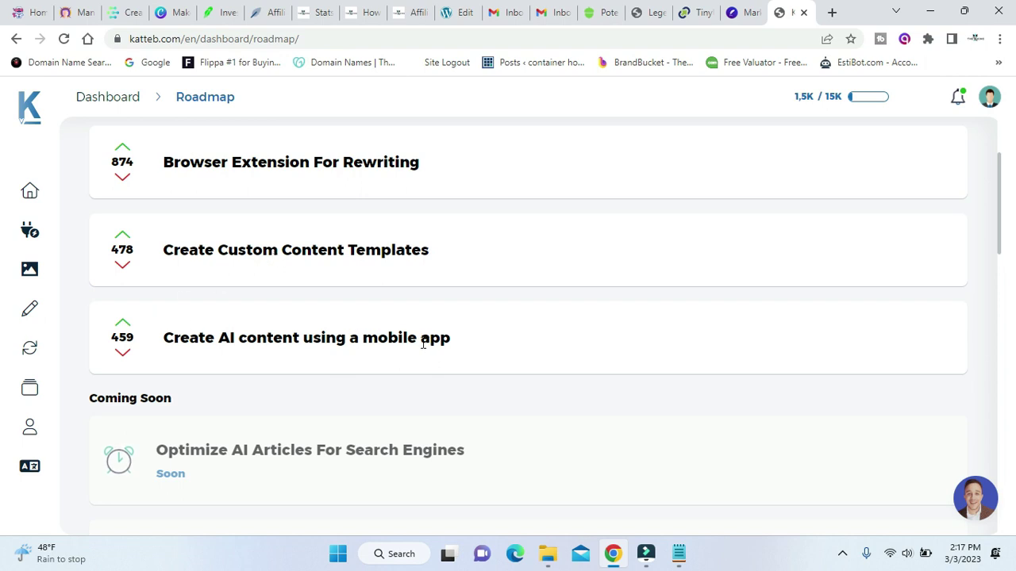
{"action": "scroll", "coordinate": [385, 345], "scroll_direction": "down", "scroll_amount": 2}
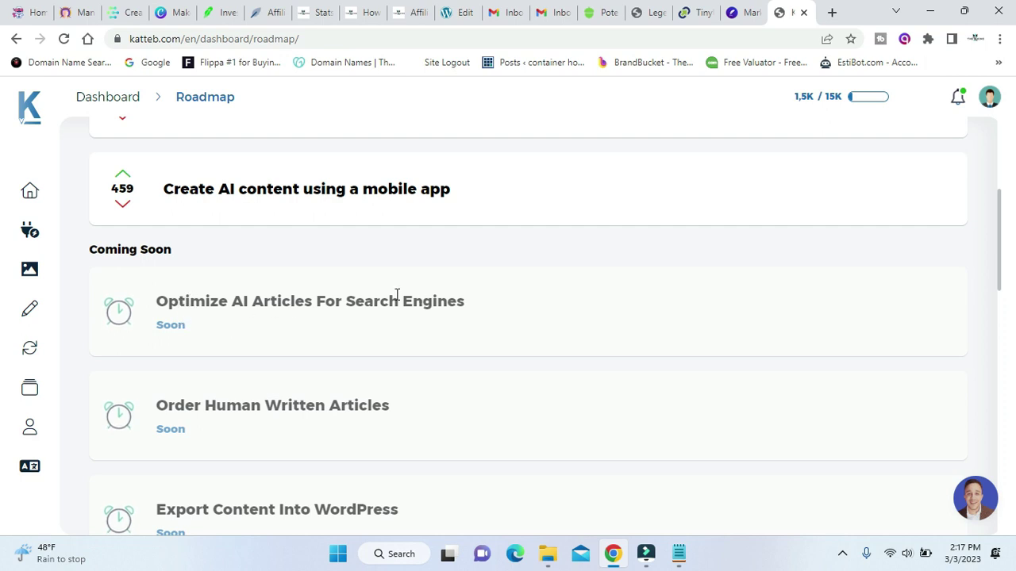
{"action": "scroll", "coordinate": [397, 294], "scroll_direction": "down", "scroll_amount": 2}
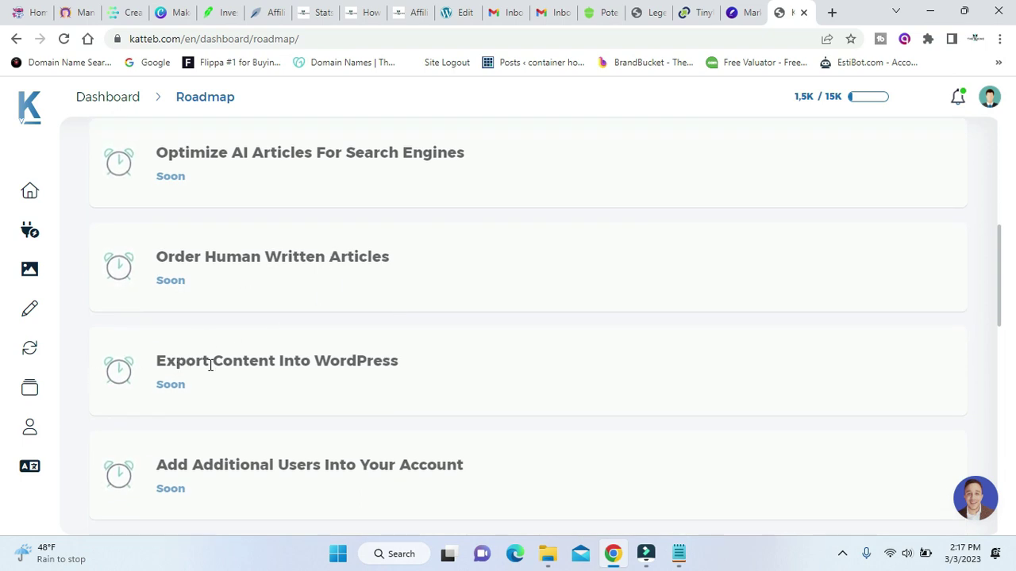
{"action": "scroll", "coordinate": [406, 367], "scroll_direction": "down", "scroll_amount": 1}
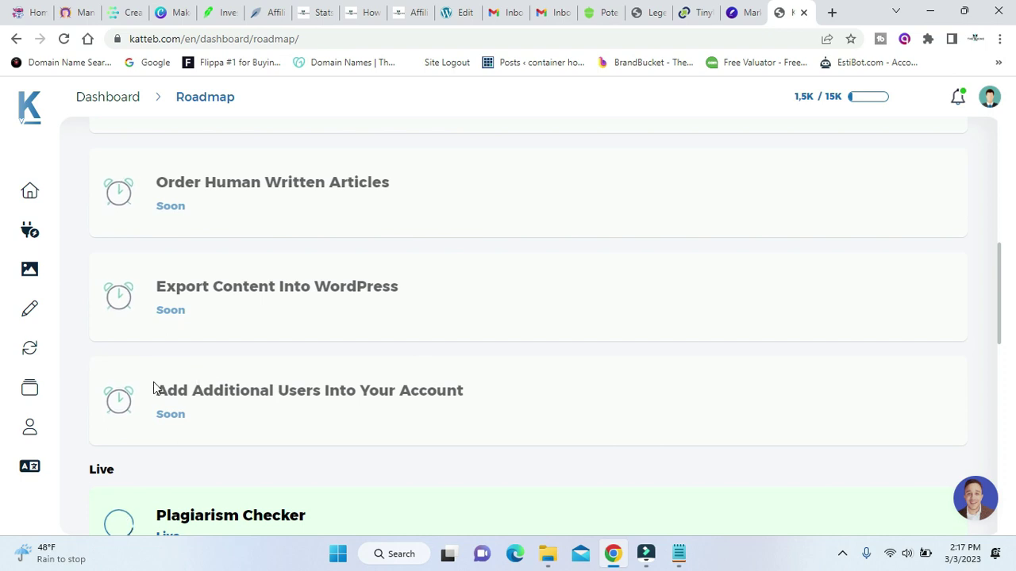
{"action": "scroll", "coordinate": [403, 392], "scroll_direction": "down", "scroll_amount": 2}
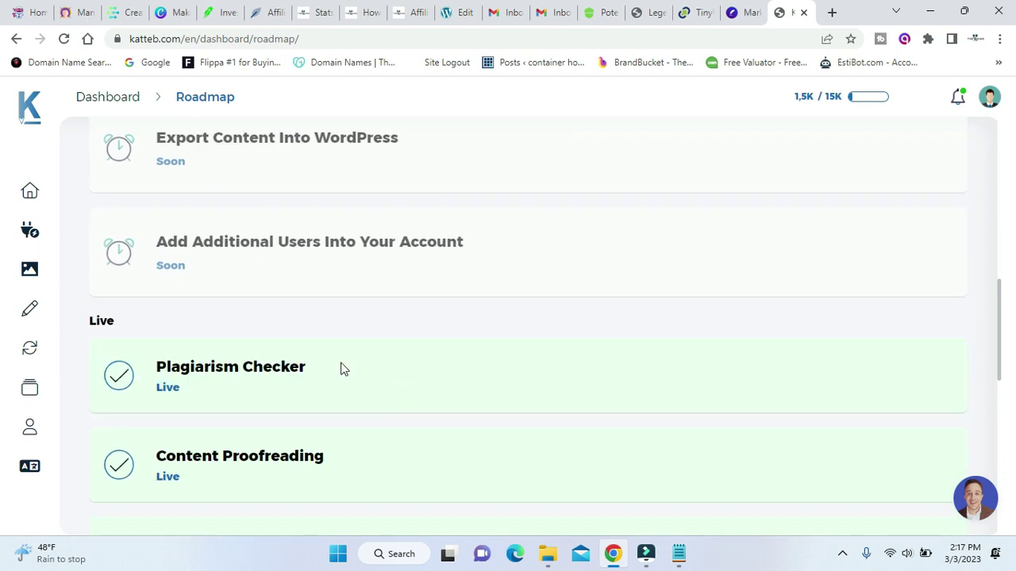
{"action": "scroll", "coordinate": [298, 357], "scroll_direction": "down", "scroll_amount": 1}
{"action": "scroll", "coordinate": [329, 368], "scroll_direction": "down", "scroll_amount": 4}
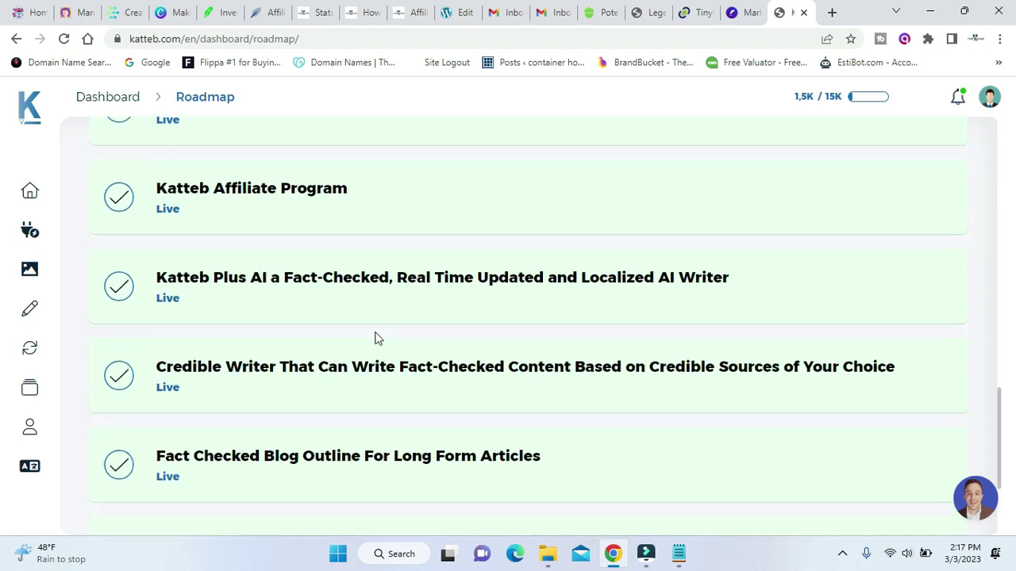
{"action": "scroll", "coordinate": [245, 356], "scroll_direction": "down", "scroll_amount": 2}
{"action": "scroll", "coordinate": [245, 357], "scroll_direction": "up", "scroll_amount": 8}
{"action": "scroll", "coordinate": [246, 356], "scroll_direction": "up", "scroll_amount": 3}
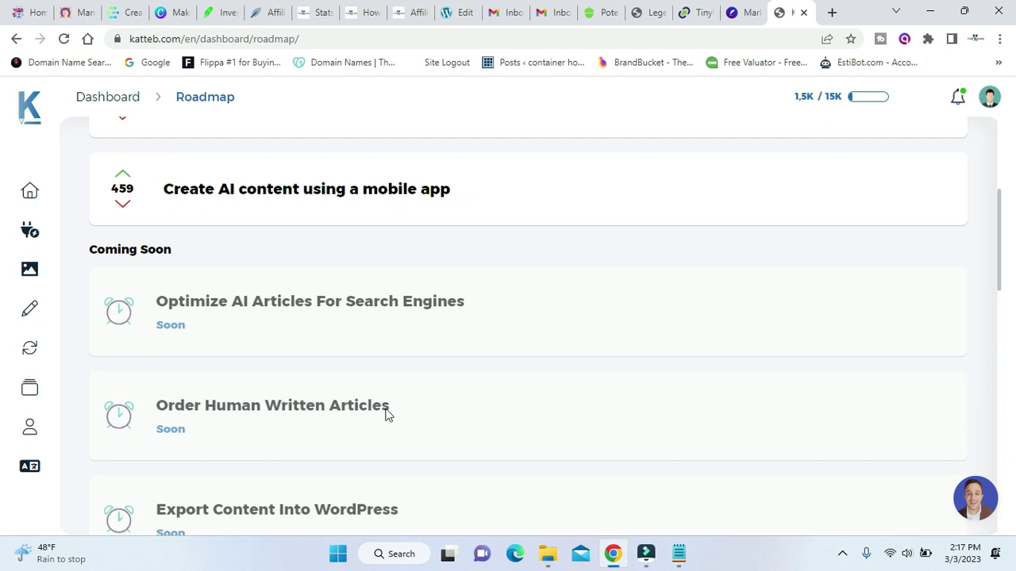
{"action": "scroll", "coordinate": [386, 408], "scroll_direction": "down", "scroll_amount": 2}
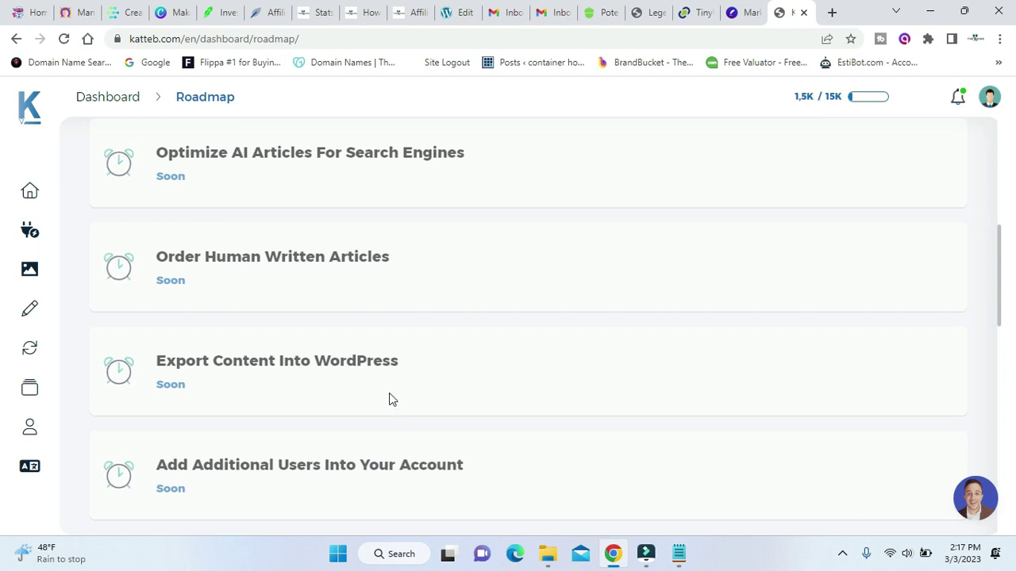
{"action": "scroll", "coordinate": [389, 402], "scroll_direction": "up", "scroll_amount": 5}
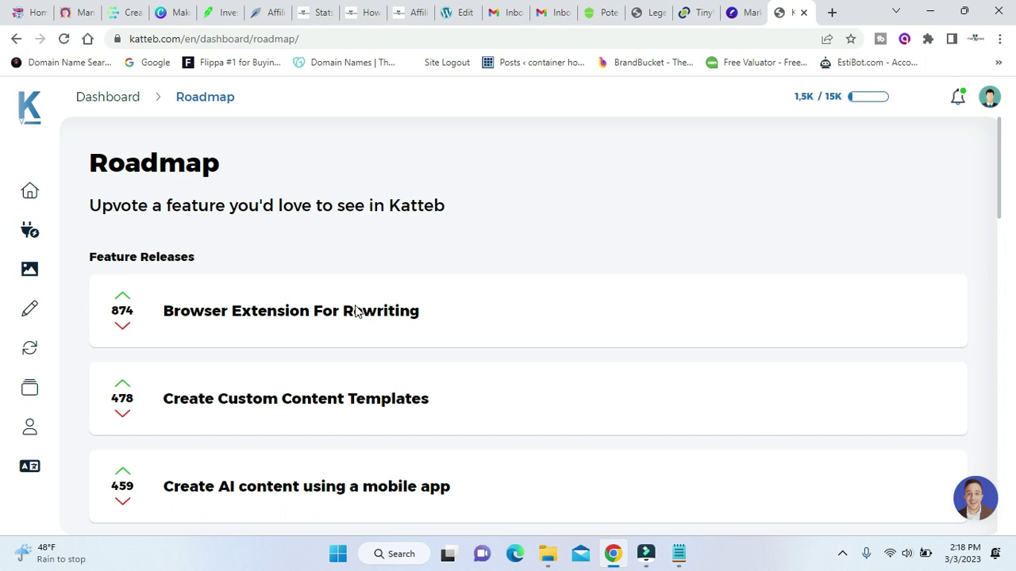
{"action": "scroll", "coordinate": [426, 370], "scroll_direction": "down", "scroll_amount": 5}
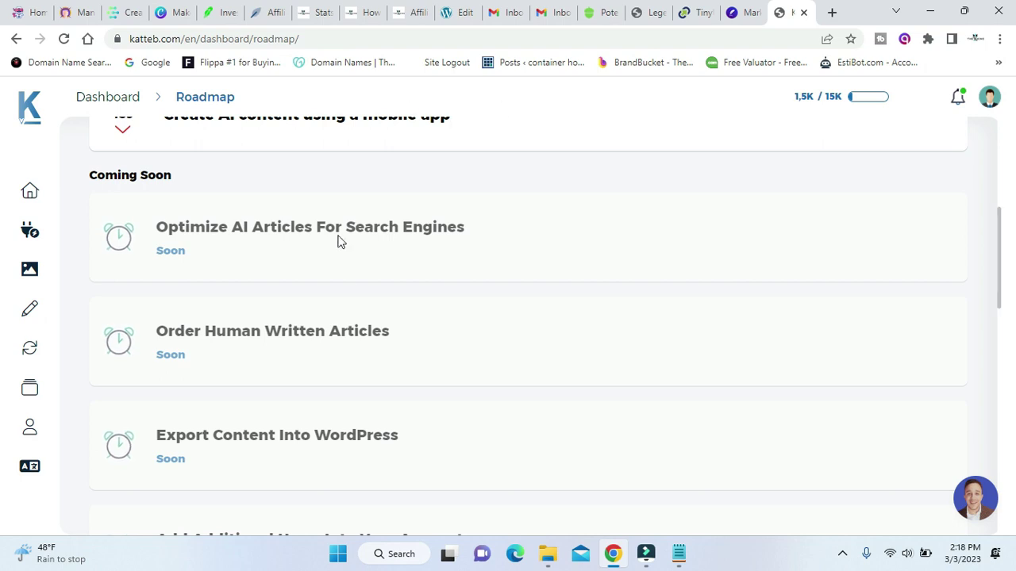
{"action": "scroll", "coordinate": [320, 404], "scroll_direction": "down", "scroll_amount": 2}
{"action": "scroll", "coordinate": [220, 390], "scroll_direction": "up", "scroll_amount": 1}
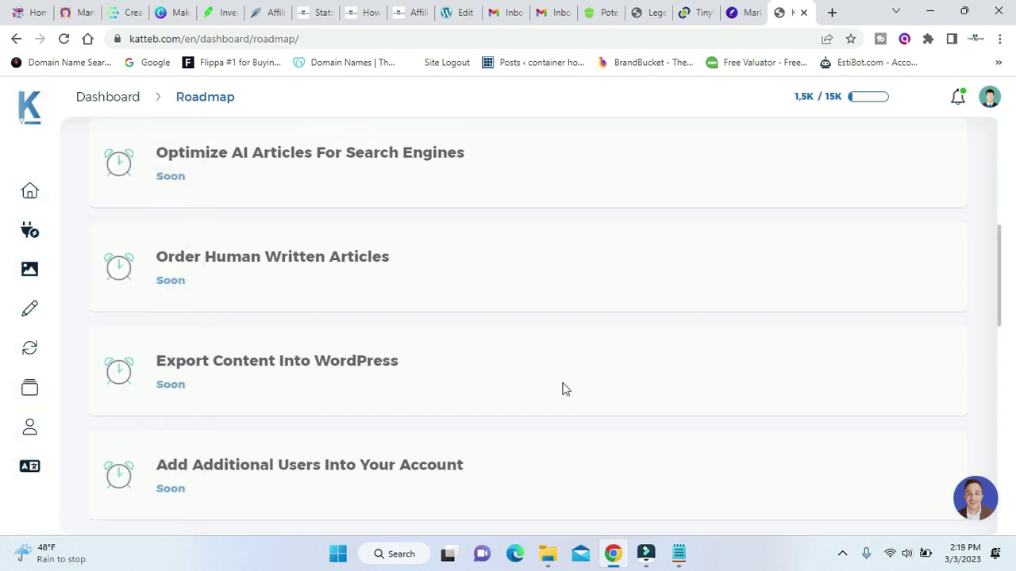
{"action": "scroll", "coordinate": [562, 389], "scroll_direction": "up", "scroll_amount": 5}
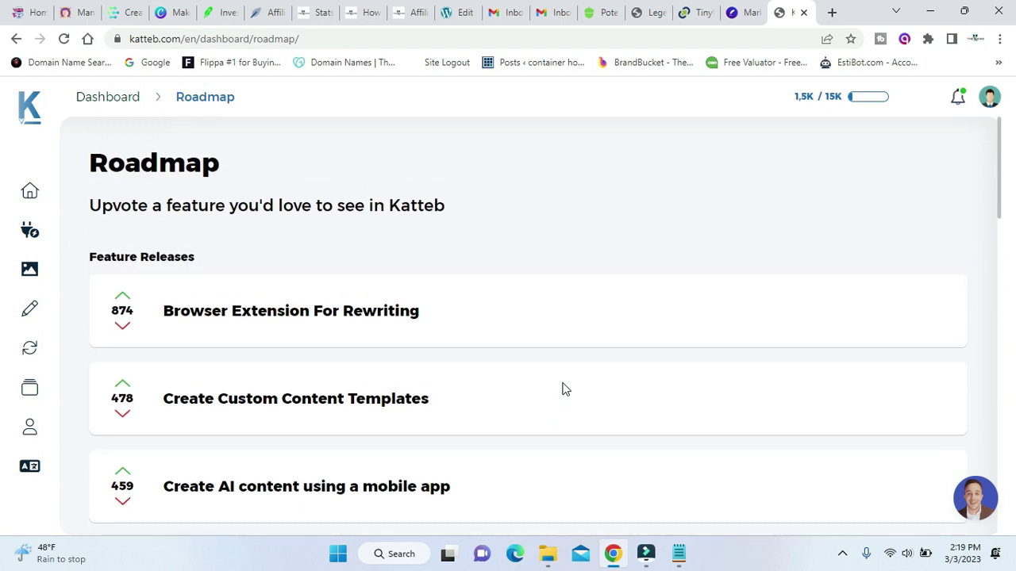
{"action": "left_click", "coordinate": [744, 12]}
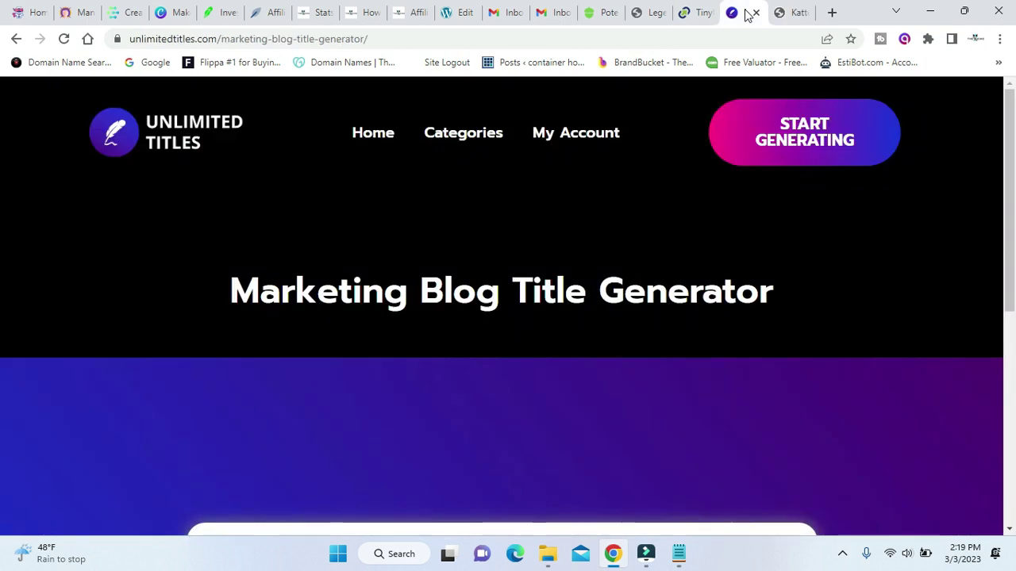
{"action": "left_click", "coordinate": [790, 14]}
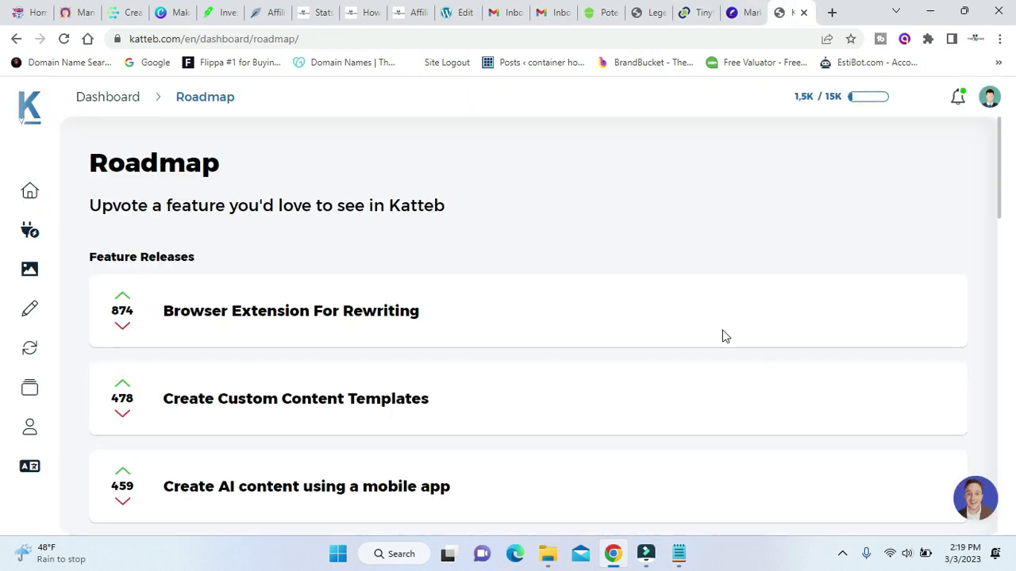